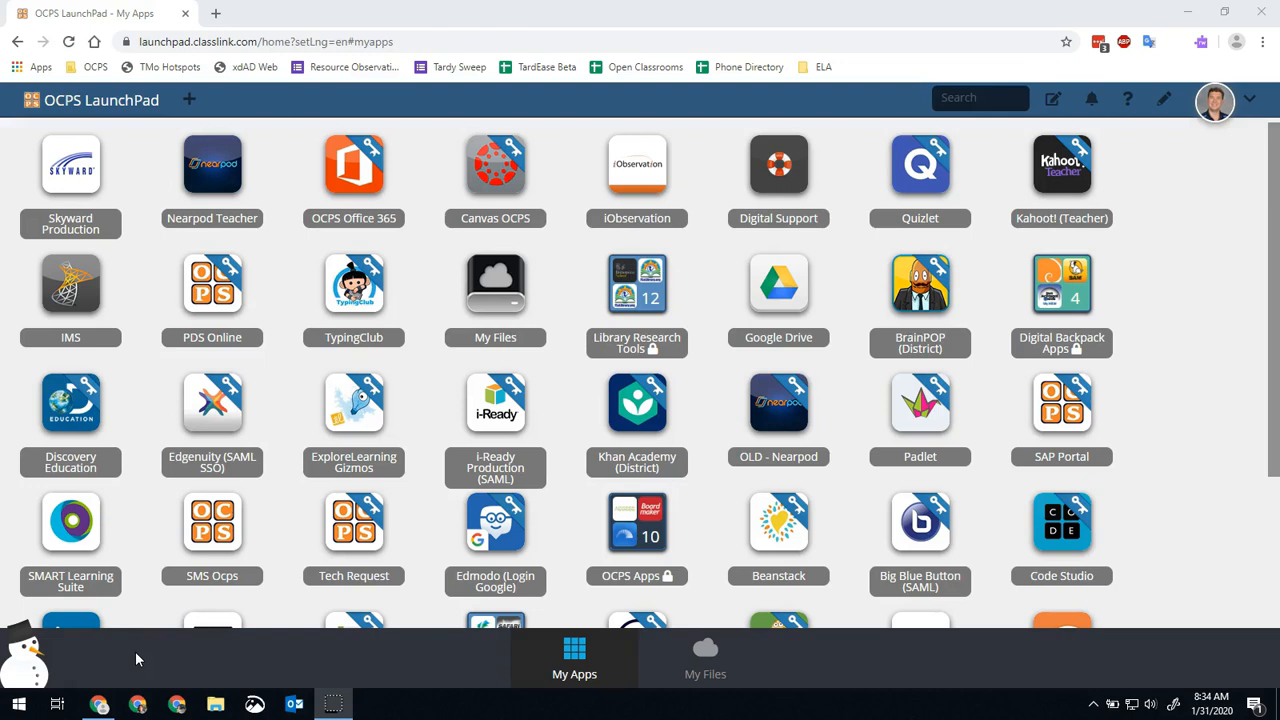
Open bit.ly/skywardgpa in a new browser tab and make a copy of the Shareable MS GPA Calculation Template.
{"action": "left_click", "coordinate": [220, 11]}
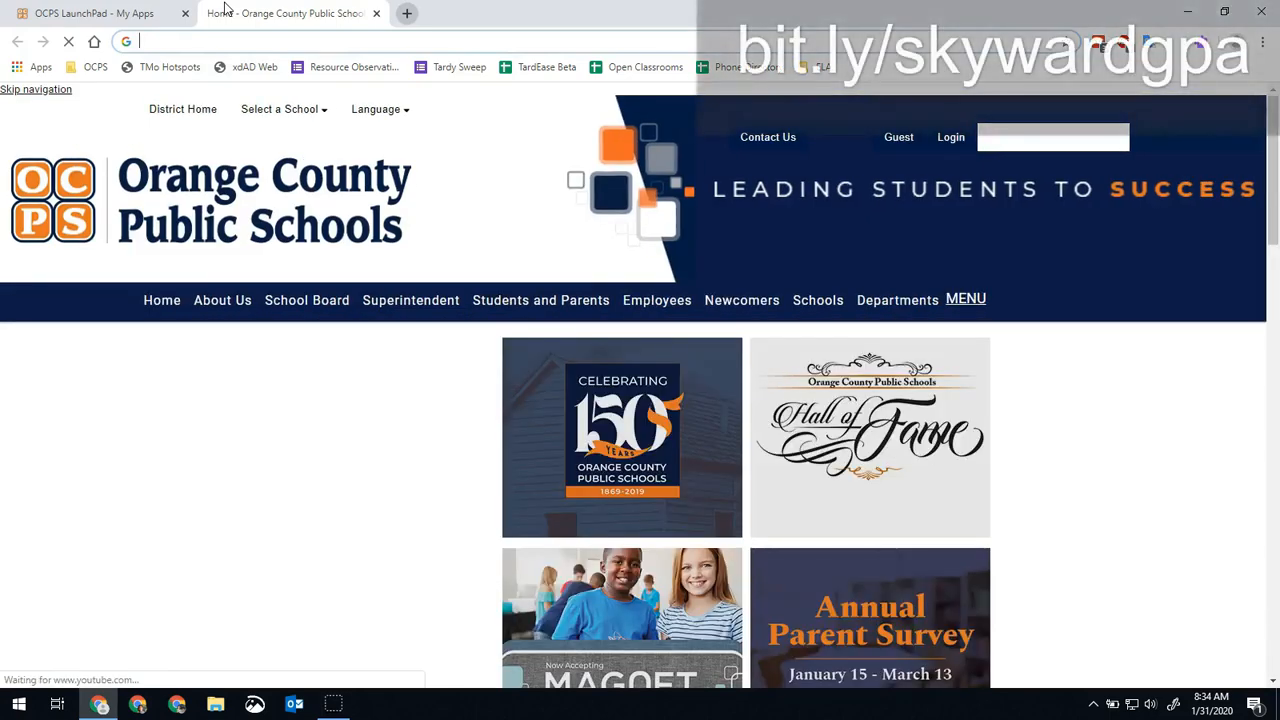
{"action": "type", "text": "bit.ly"}
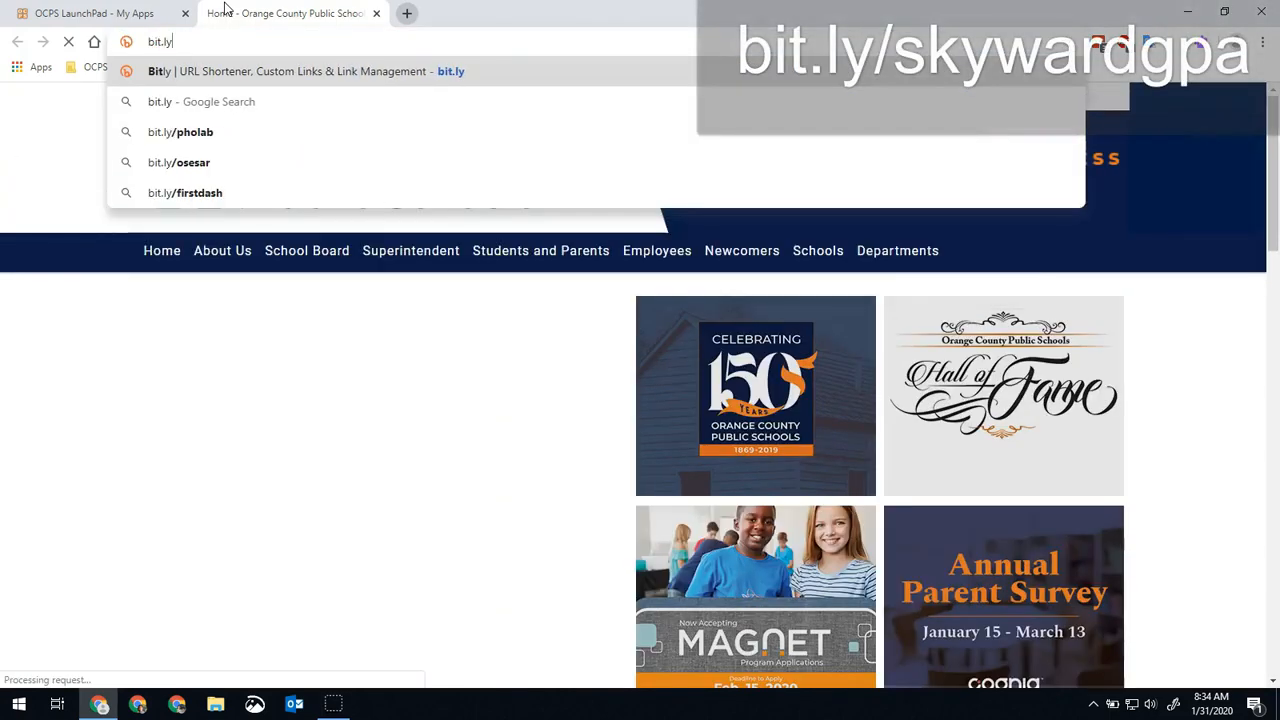
{"action": "type", "text": "/sk"}
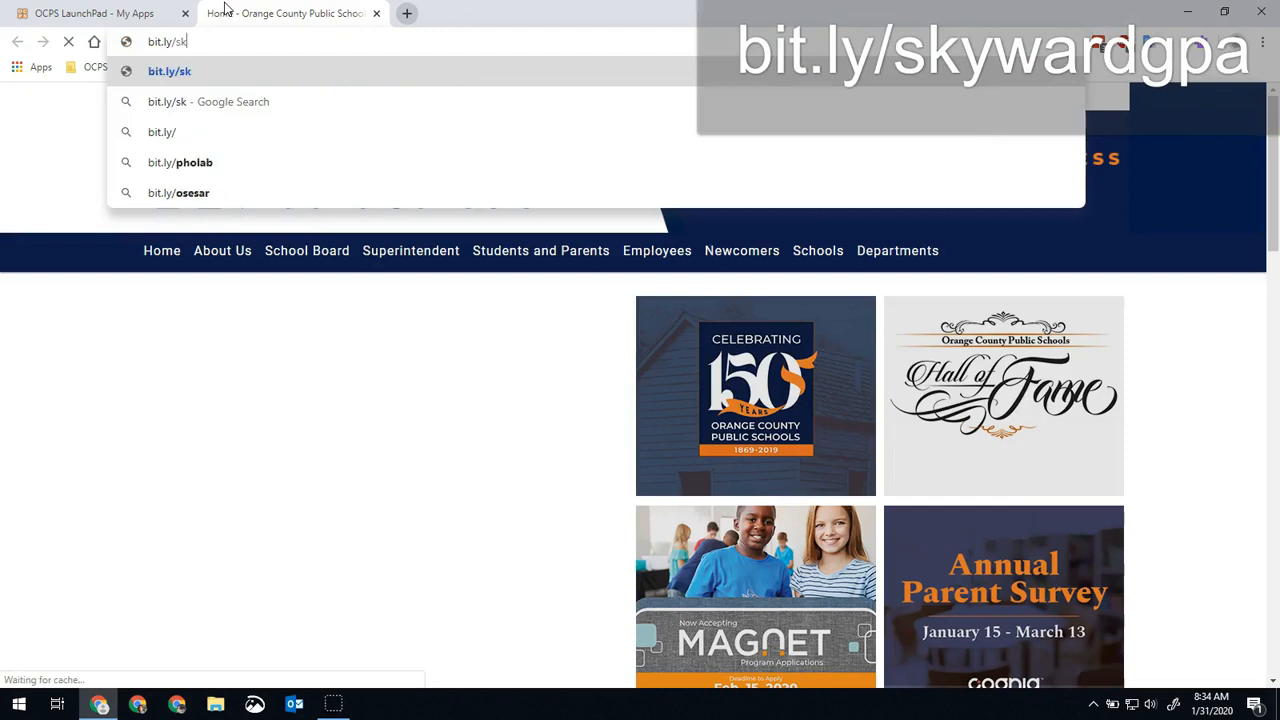
{"action": "type", "text": "ywardgpa"}
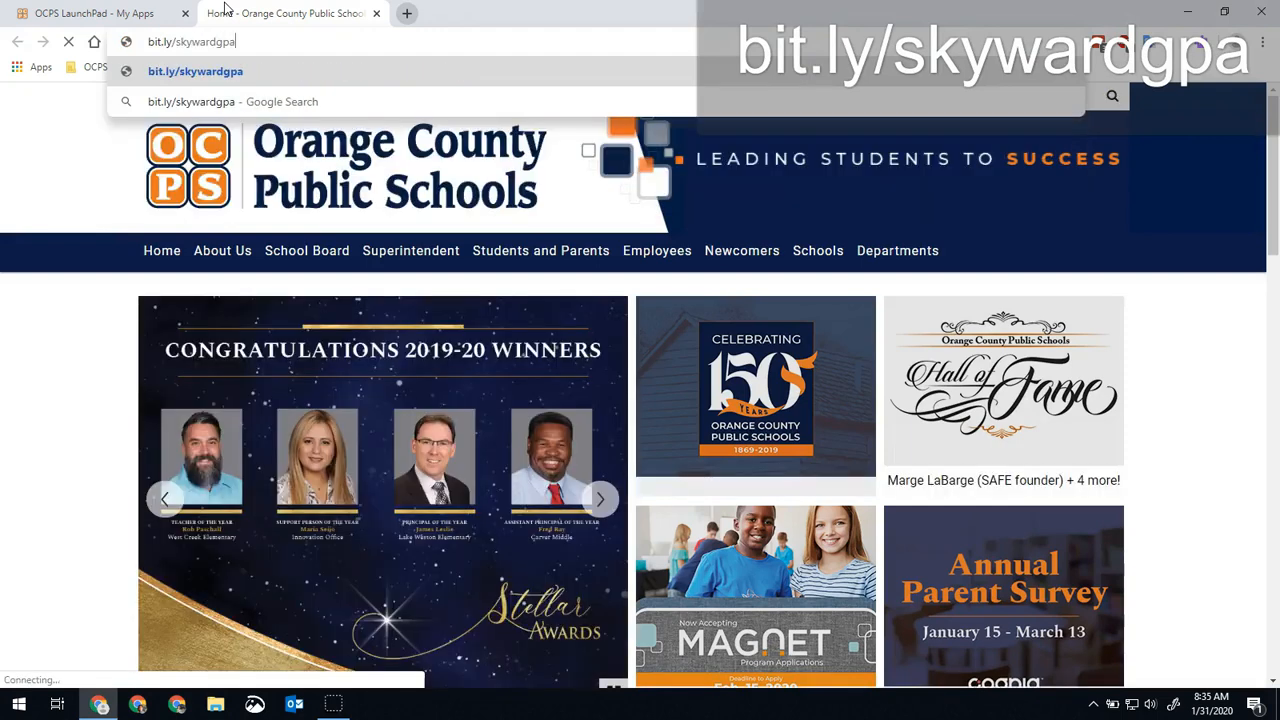
{"action": "key", "text": "Return"}
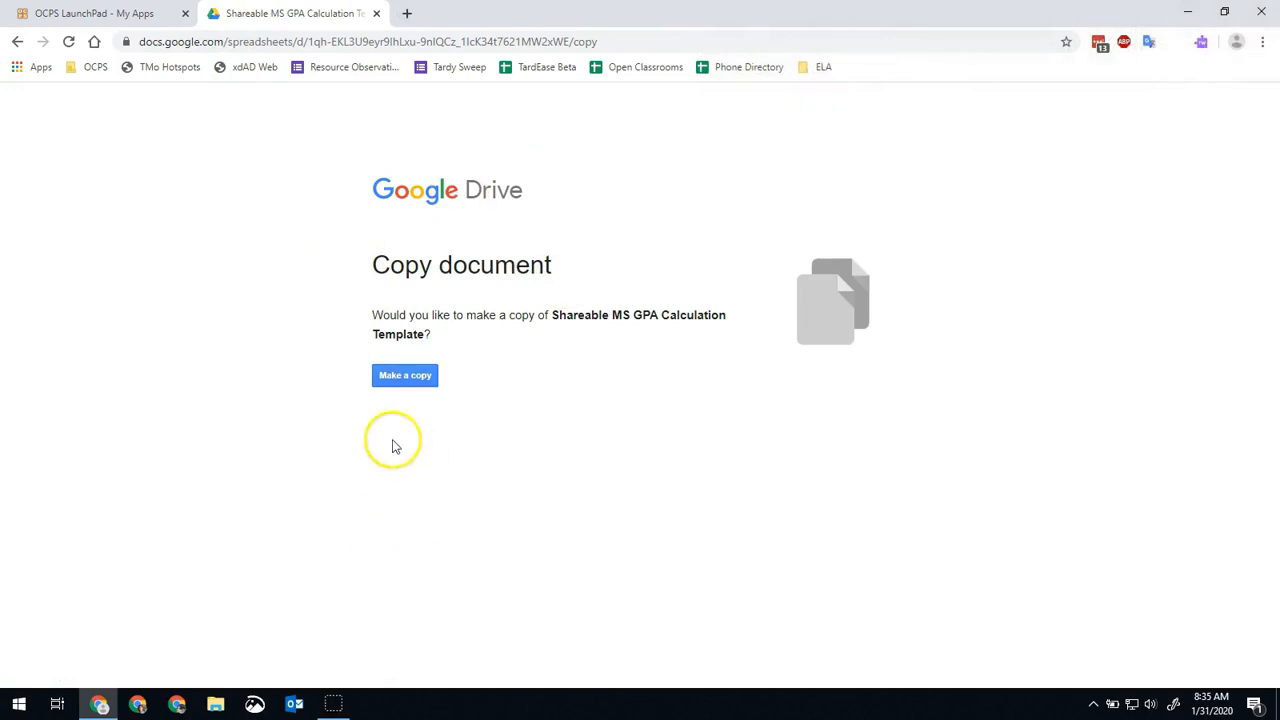
{"action": "left_click", "coordinate": [418, 376]}
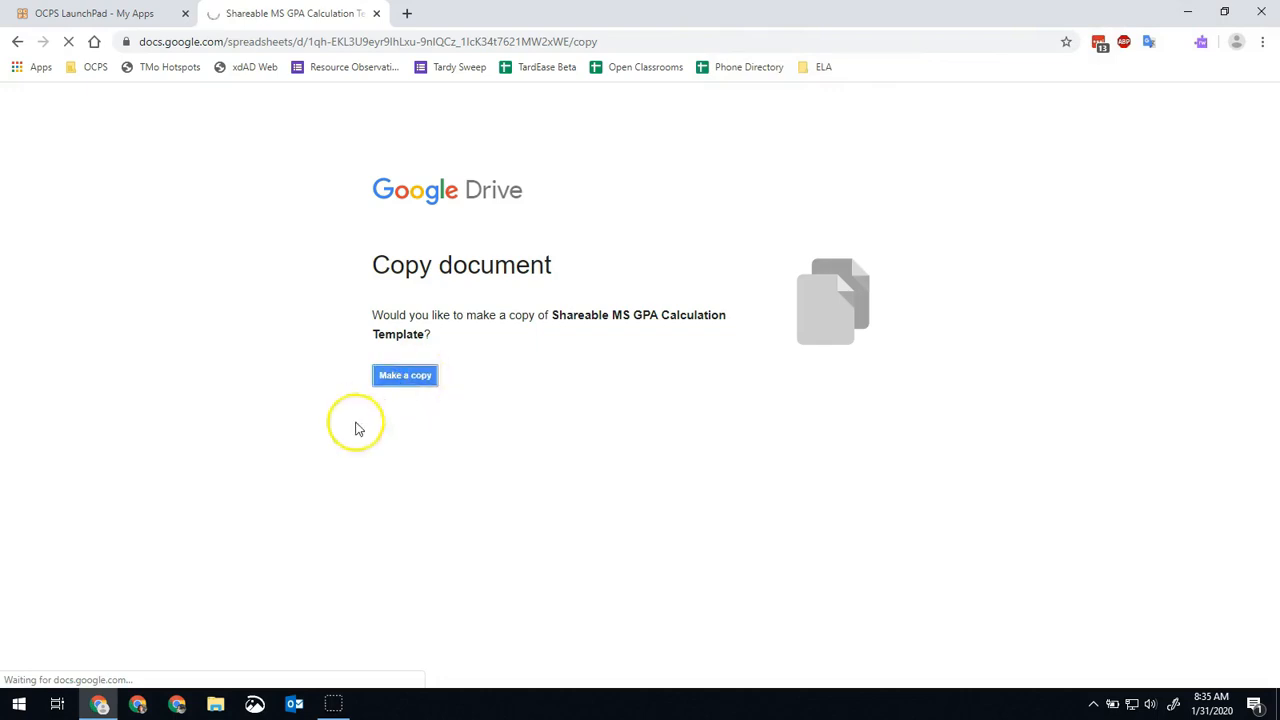
Launch Skyward Production from the OCPS LaunchPad and open the Selected Grades report under the office grading reports.
{"action": "left_click", "coordinate": [98, 12]}
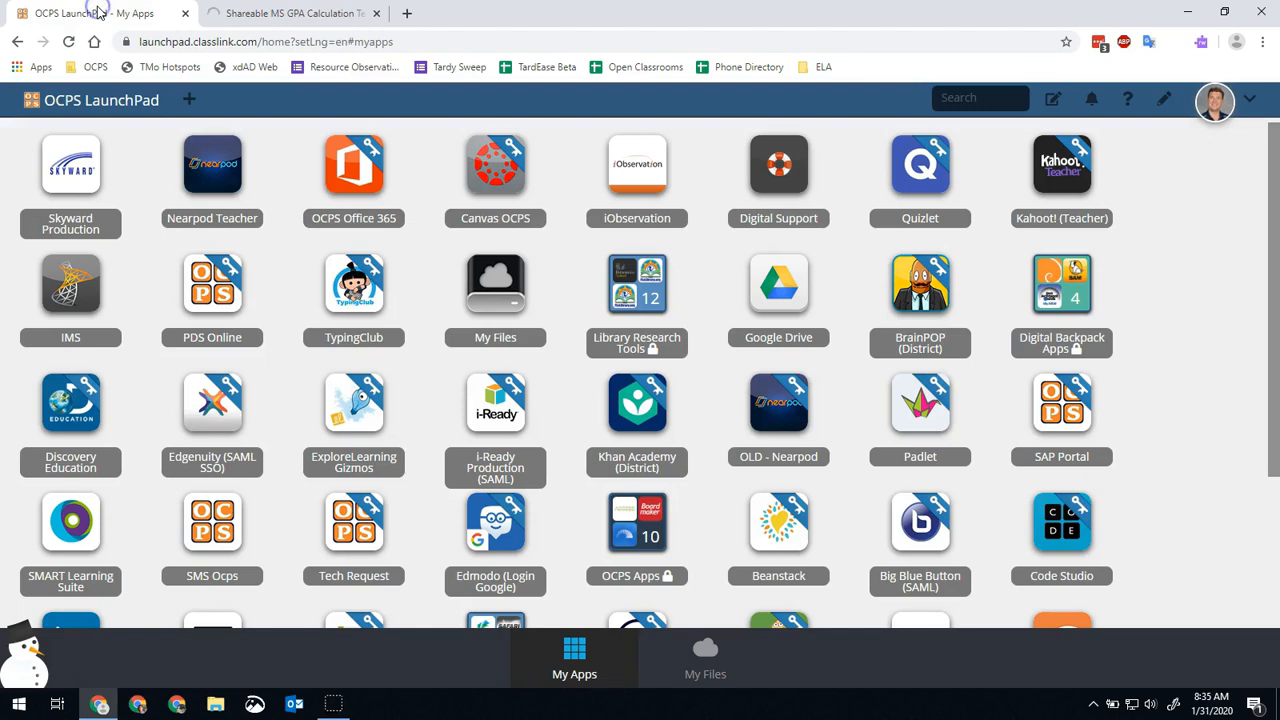
{"action": "left_click", "coordinate": [68, 176]}
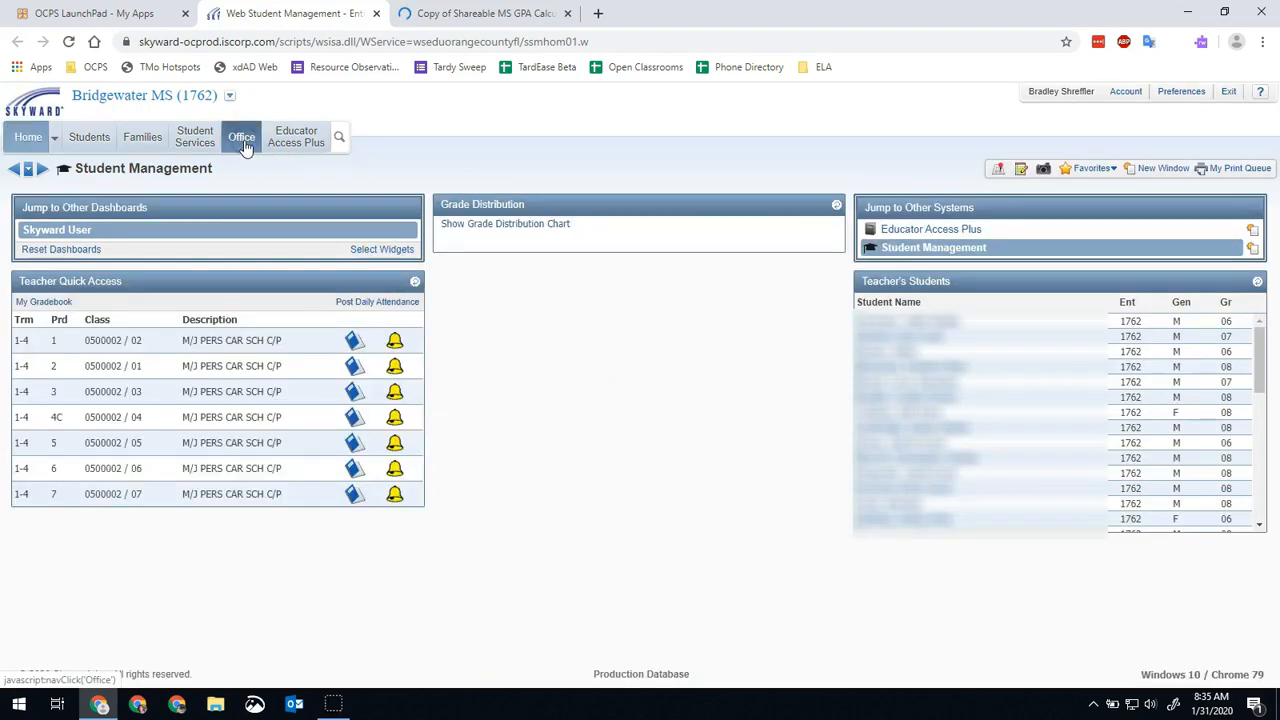
{"action": "left_click", "coordinate": [244, 145]}
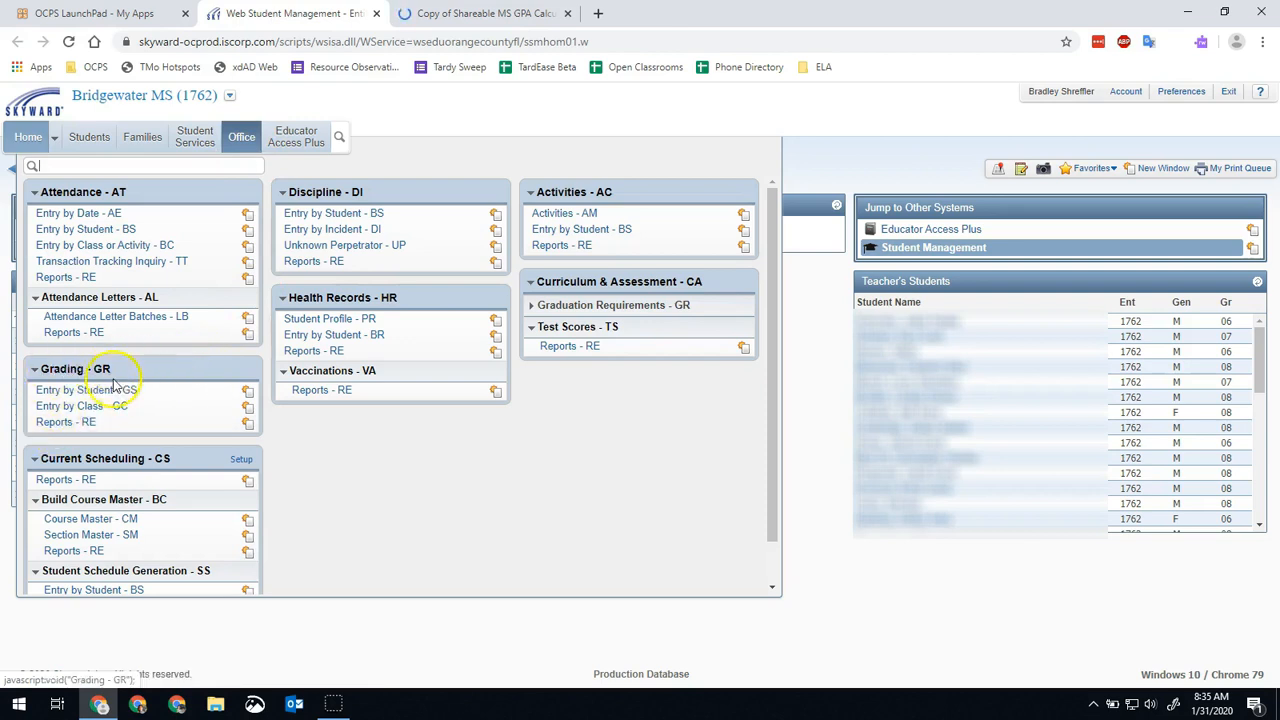
{"action": "left_click", "coordinate": [68, 423]}
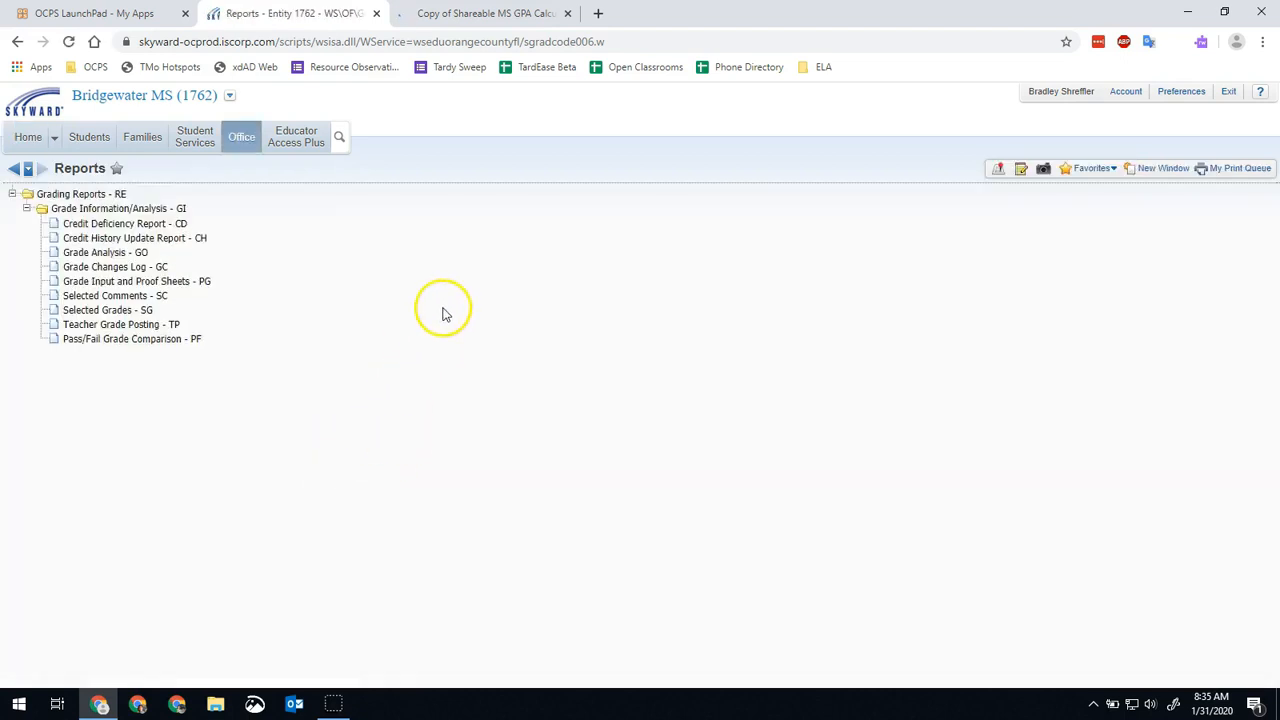
{"action": "left_click", "coordinate": [104, 318]}
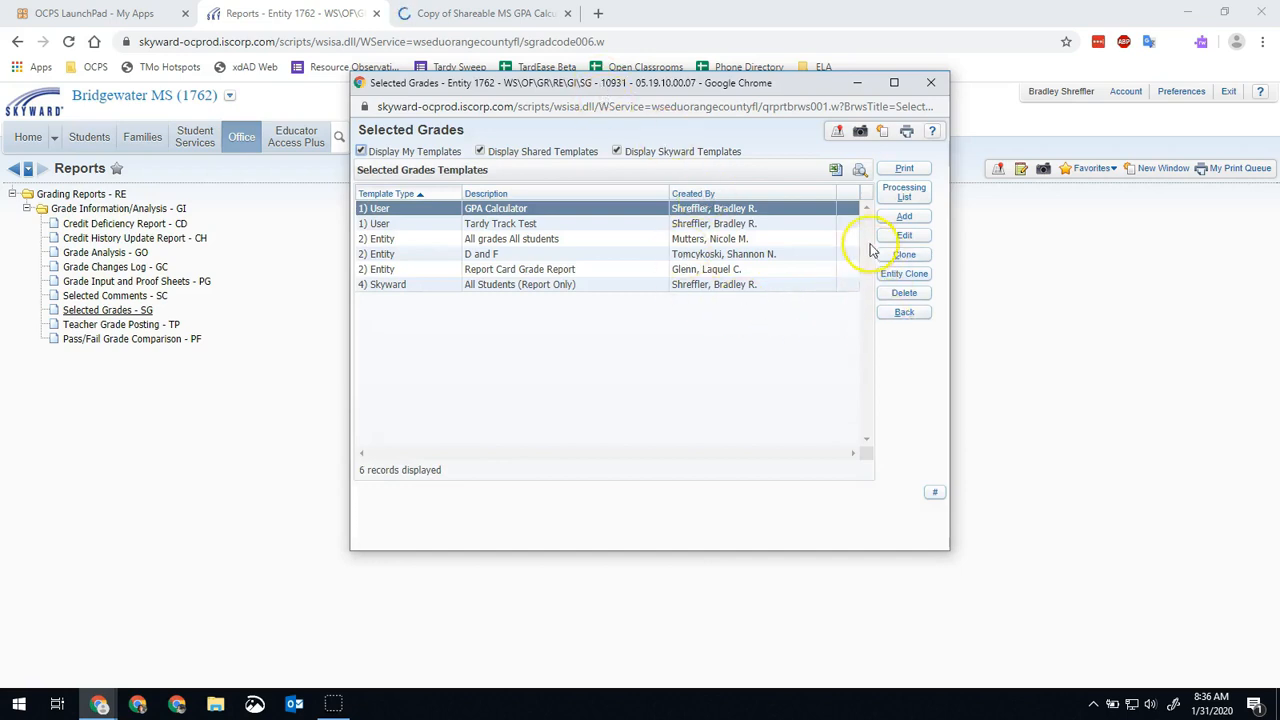
Add a report template named GPA Calculator 2 with school year 2017-18 and Other ID as the student ID to print.
{"action": "left_click", "coordinate": [904, 220]}
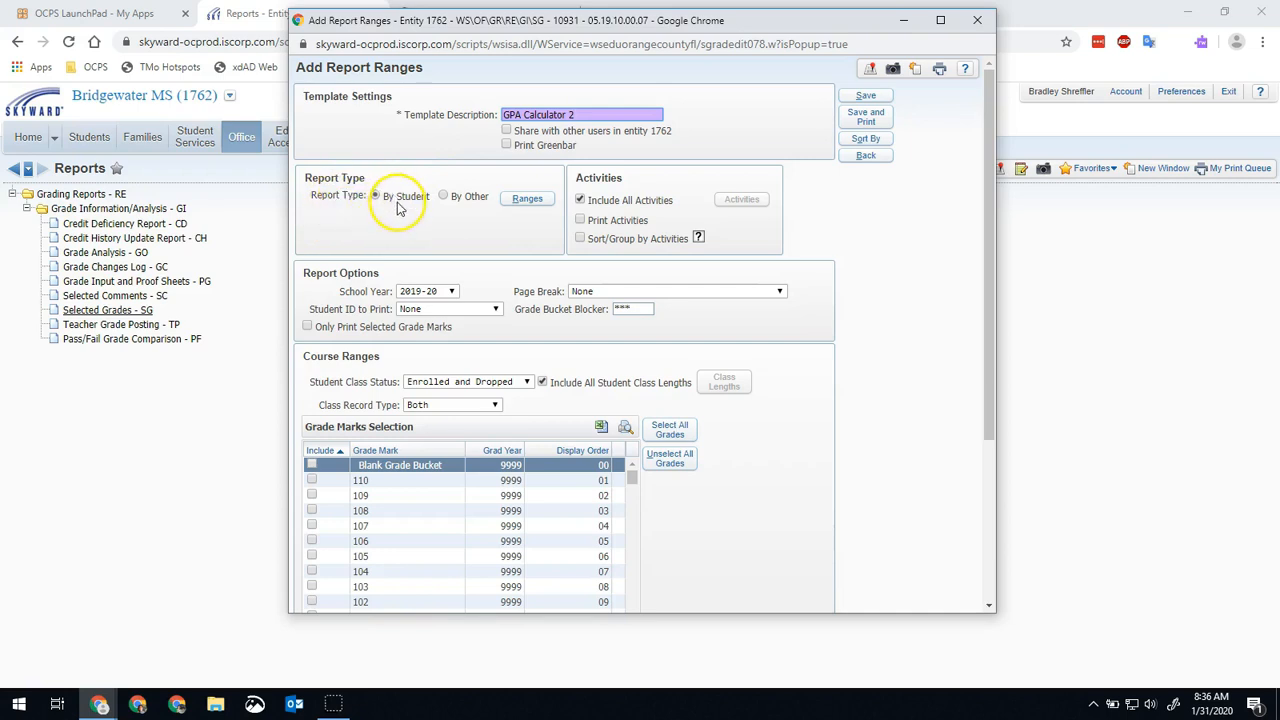
{"action": "scroll", "coordinate": [397, 207], "scroll_direction": "down", "scroll_amount": 1}
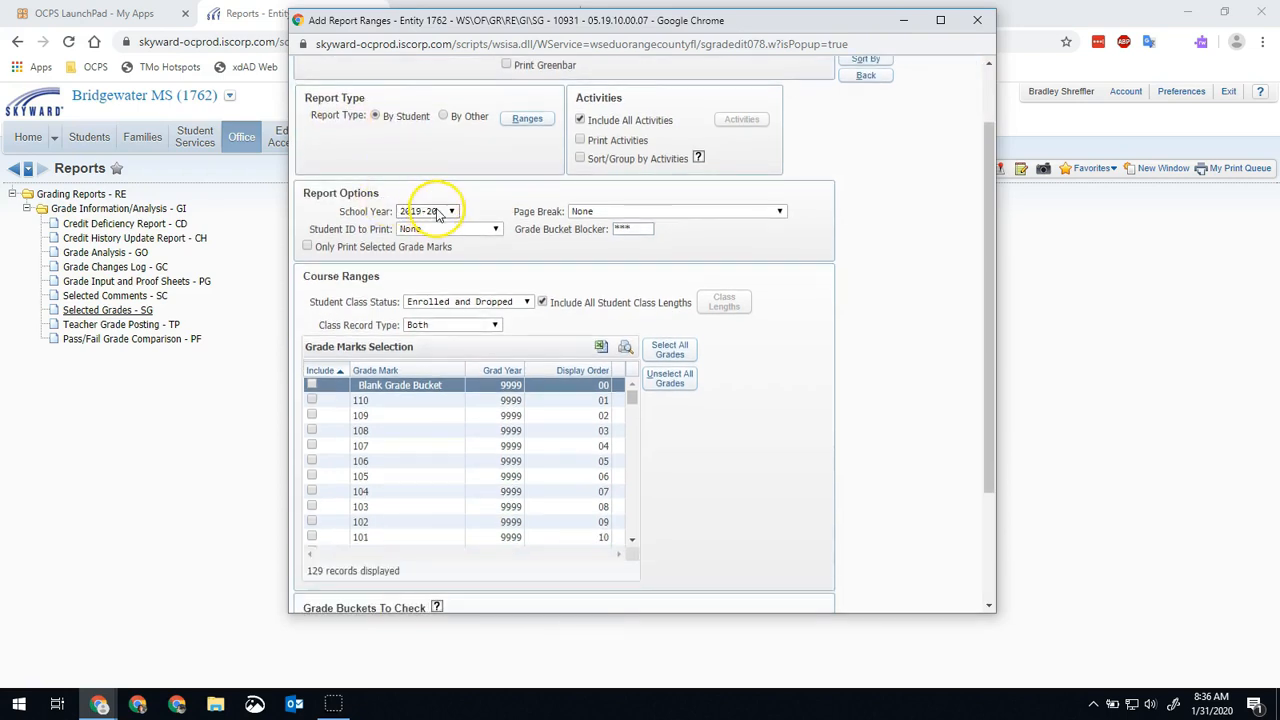
{"action": "left_click", "coordinate": [438, 212]}
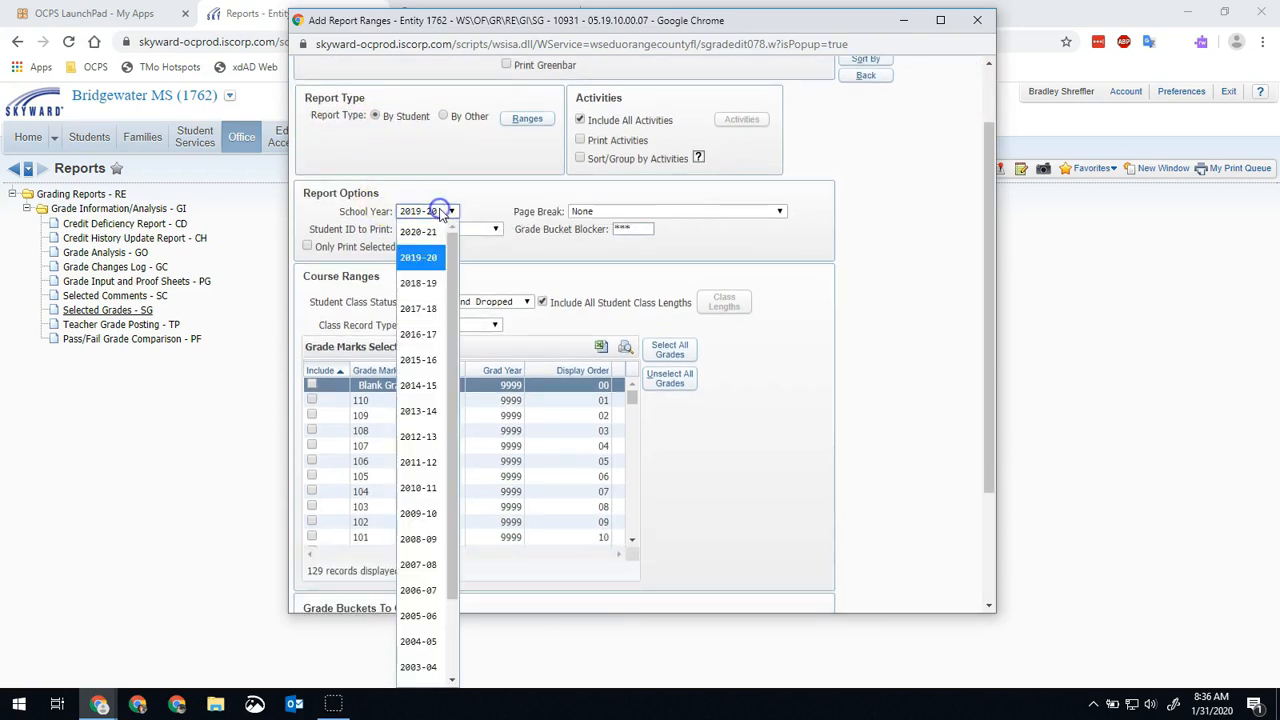
{"action": "left_click", "coordinate": [432, 313]}
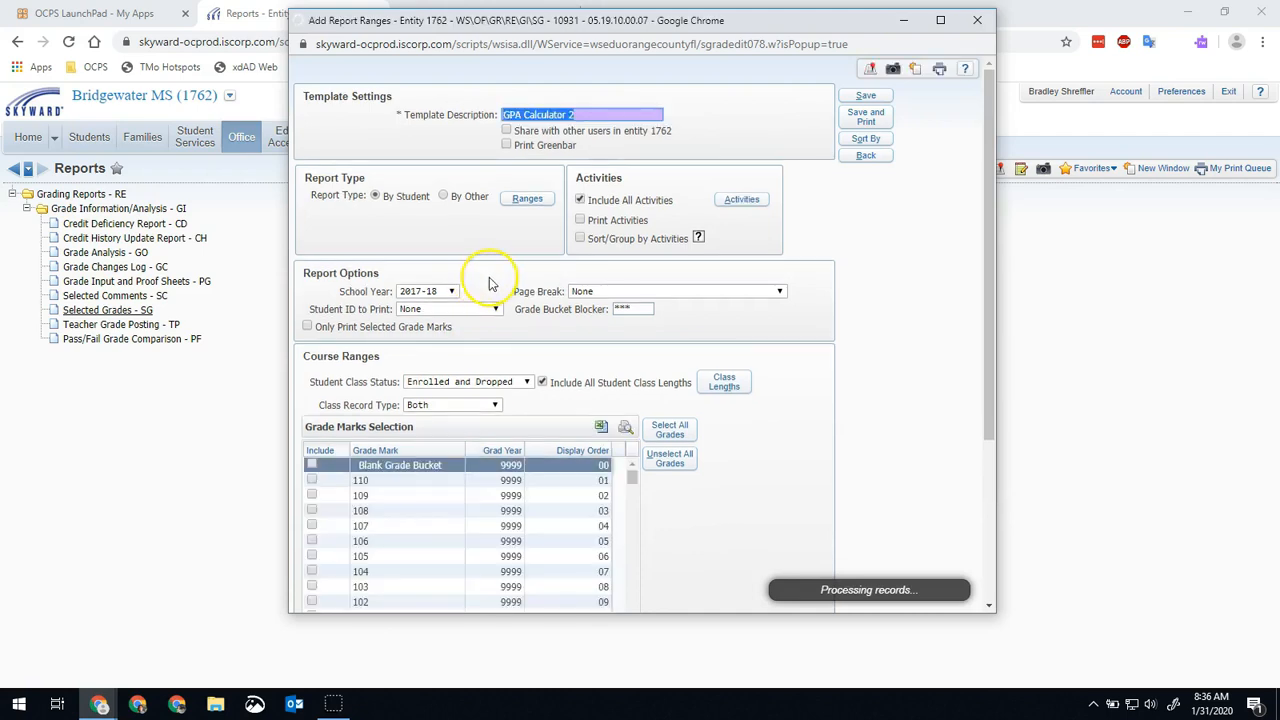
{"action": "scroll", "coordinate": [505, 270], "scroll_direction": "down", "scroll_amount": 1}
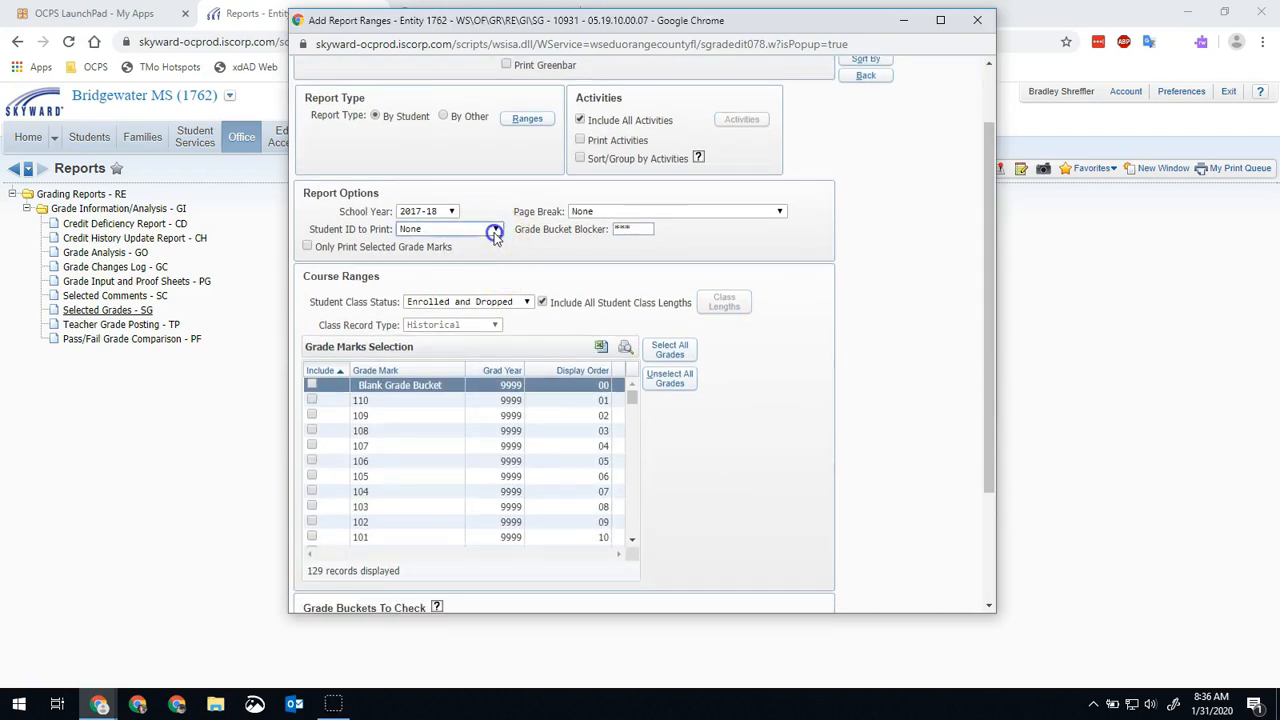
{"action": "left_click", "coordinate": [496, 230]}
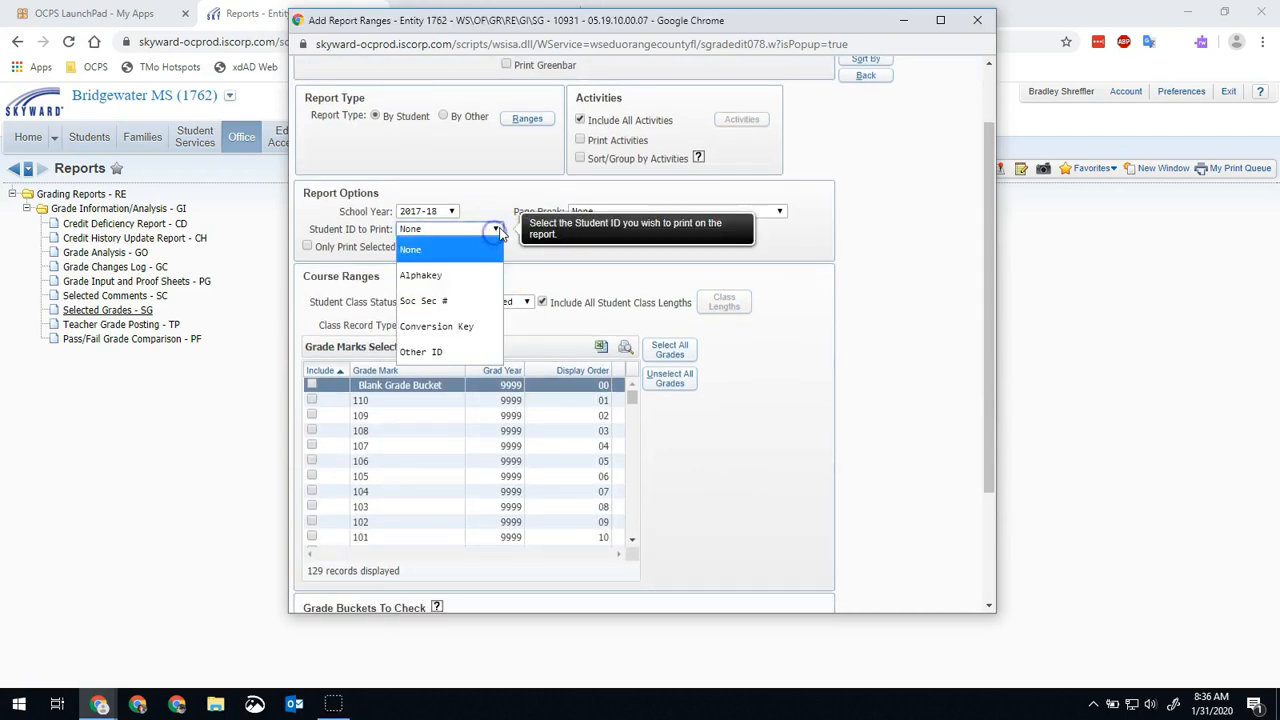
{"action": "left_click", "coordinate": [450, 354]}
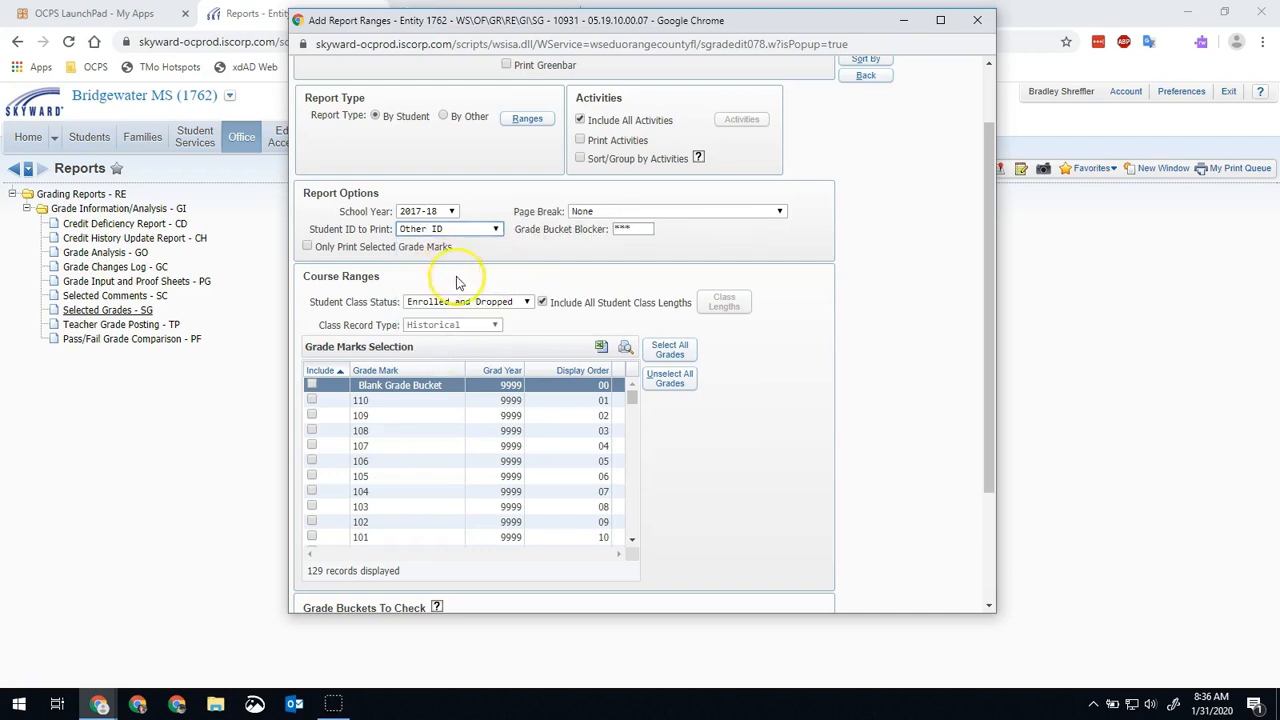
Include all grade marks and the final FG grade bucket in the template, and save and print the report.
{"action": "scroll", "coordinate": [490, 275], "scroll_direction": "down", "scroll_amount": 2}
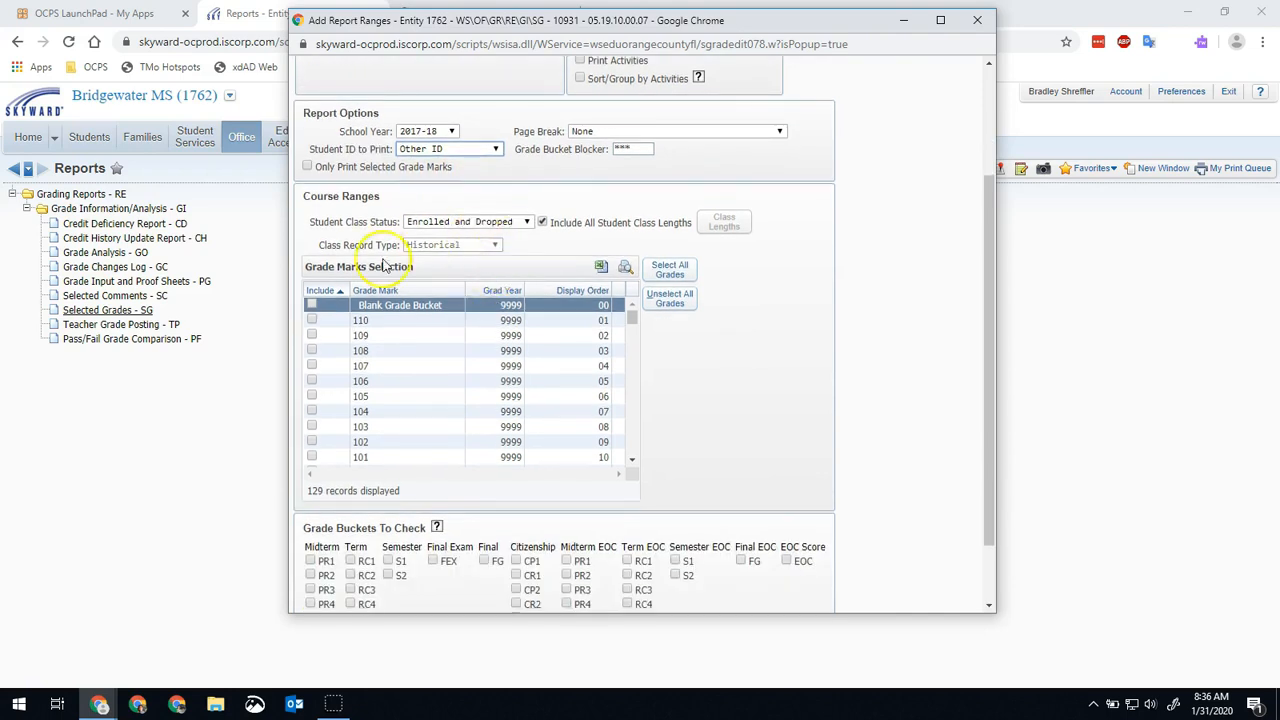
{"action": "scroll", "coordinate": [610, 243], "scroll_direction": "down", "scroll_amount": 2}
{"action": "left_click", "coordinate": [668, 186]}
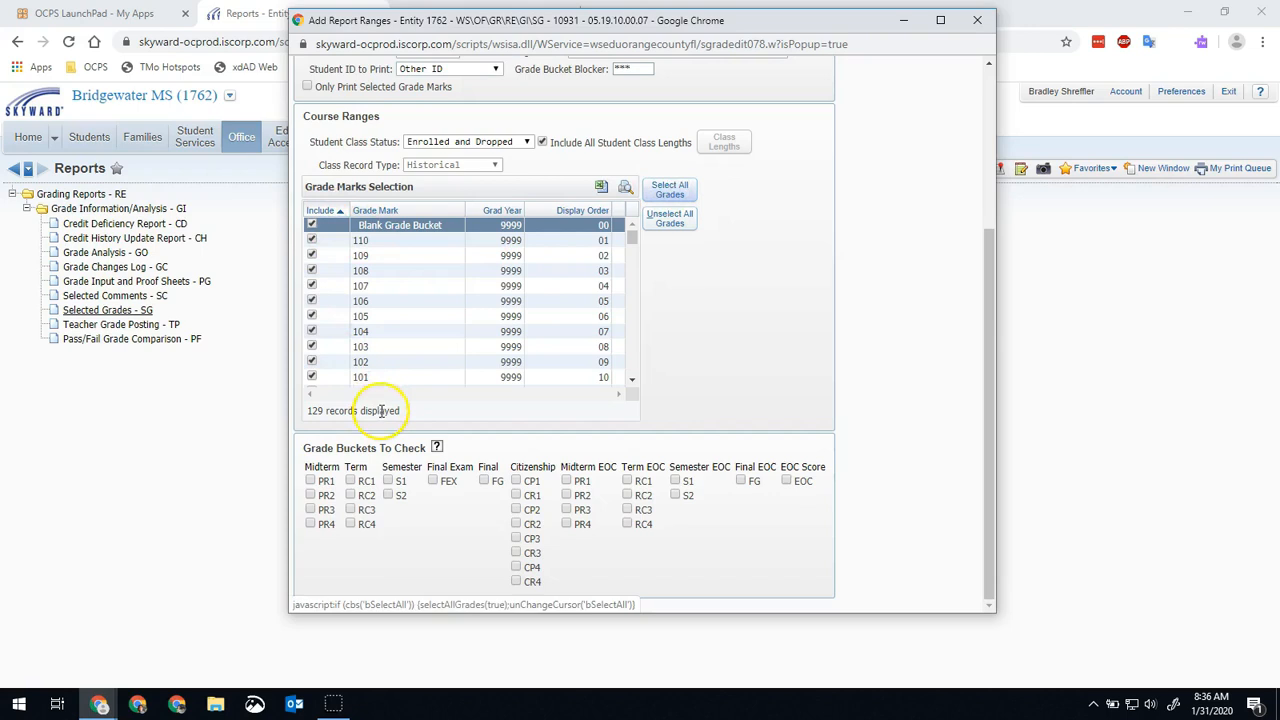
{"action": "left_click", "coordinate": [484, 481]}
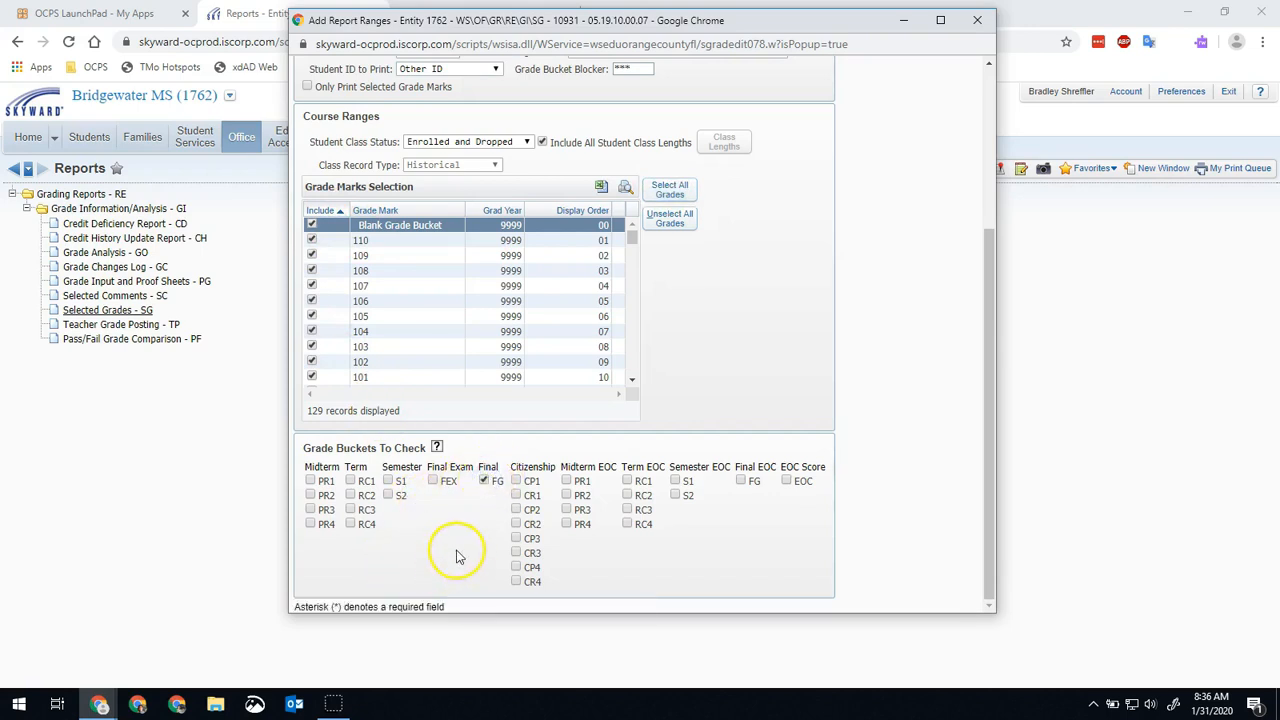
{"action": "scroll", "coordinate": [460, 540], "scroll_direction": "up", "scroll_amount": 3}
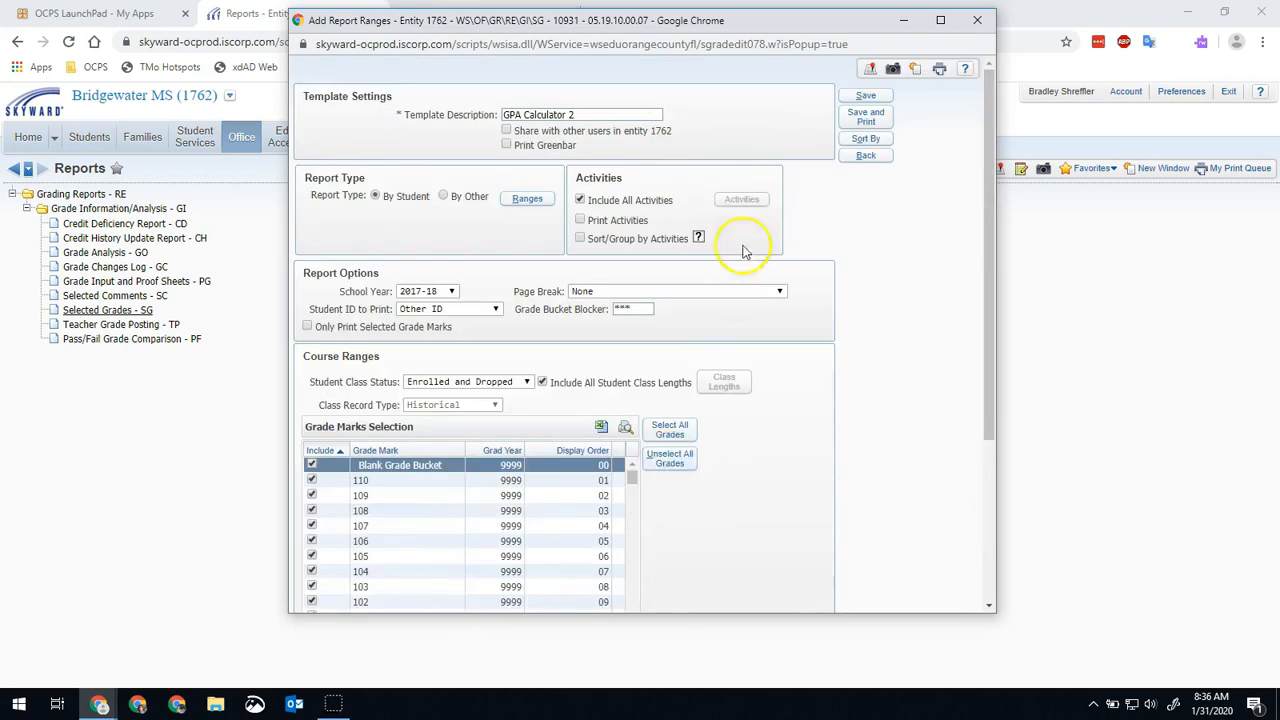
{"action": "left_click", "coordinate": [865, 122]}
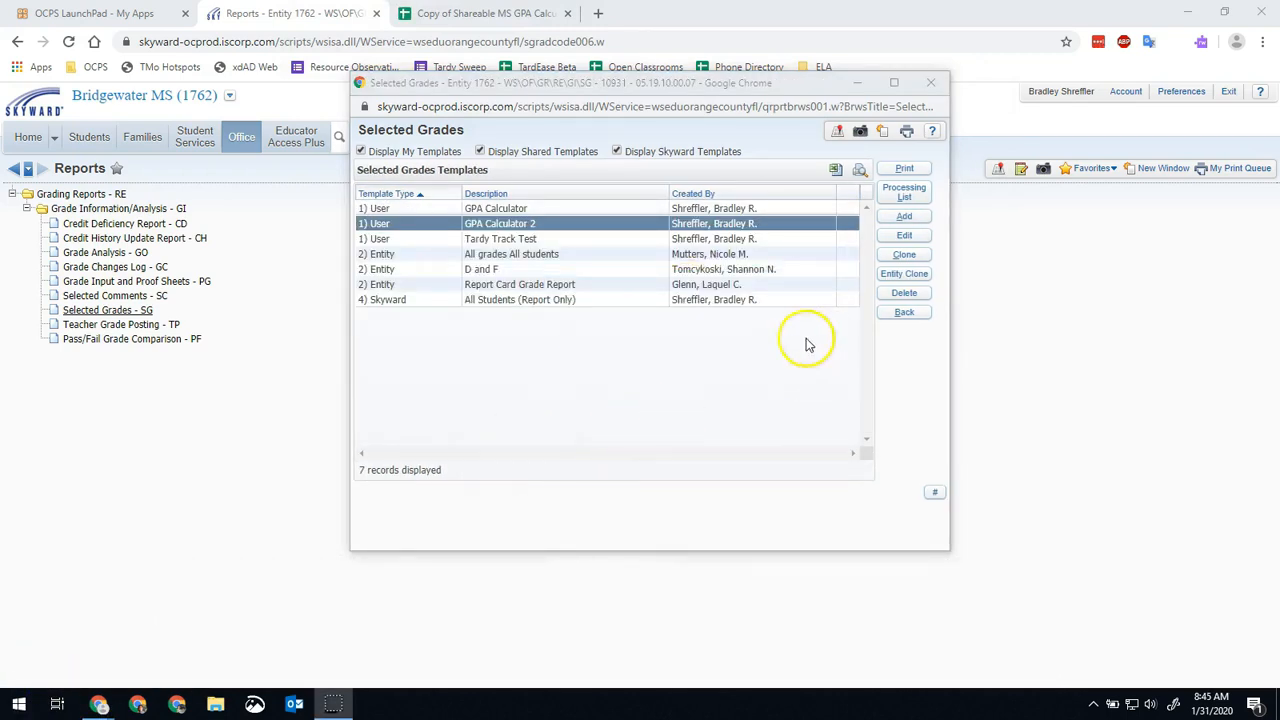
Convert the finished GPA Calculator 2 report in the print queue to CSV with a simple dump and open the downloaded file.
{"action": "left_click", "coordinate": [908, 135]}
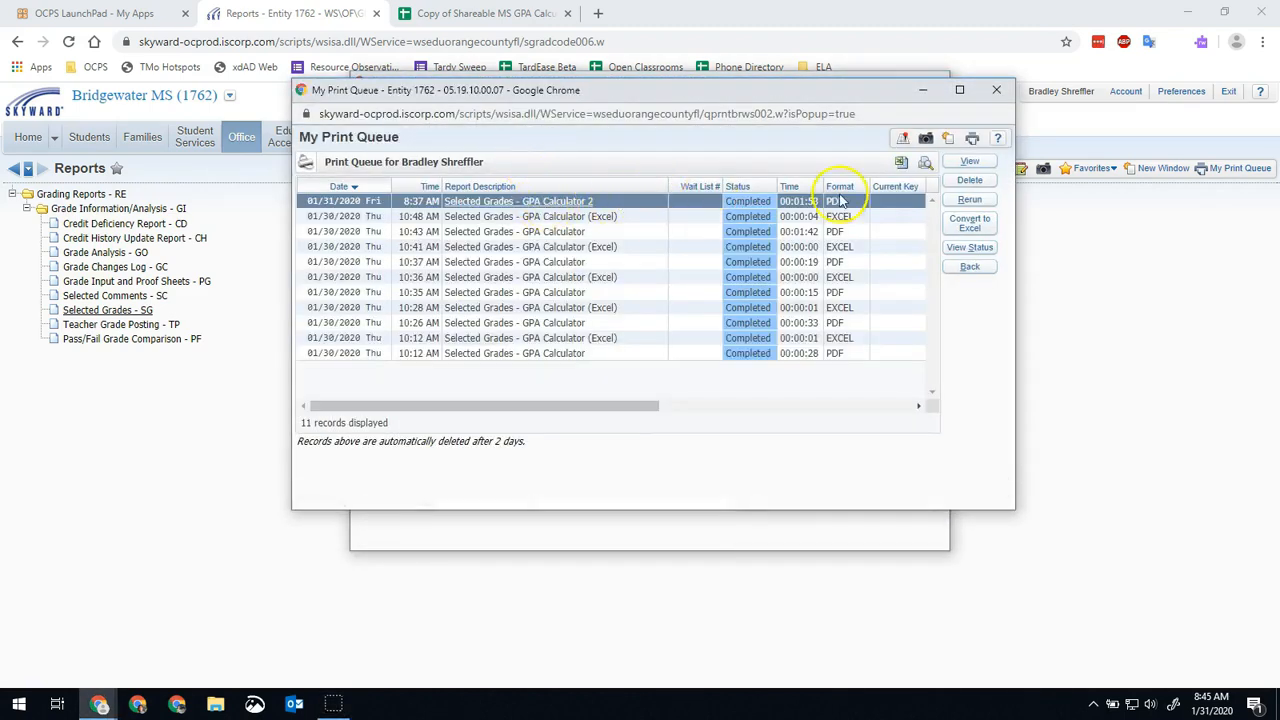
{"action": "left_click", "coordinate": [970, 221]}
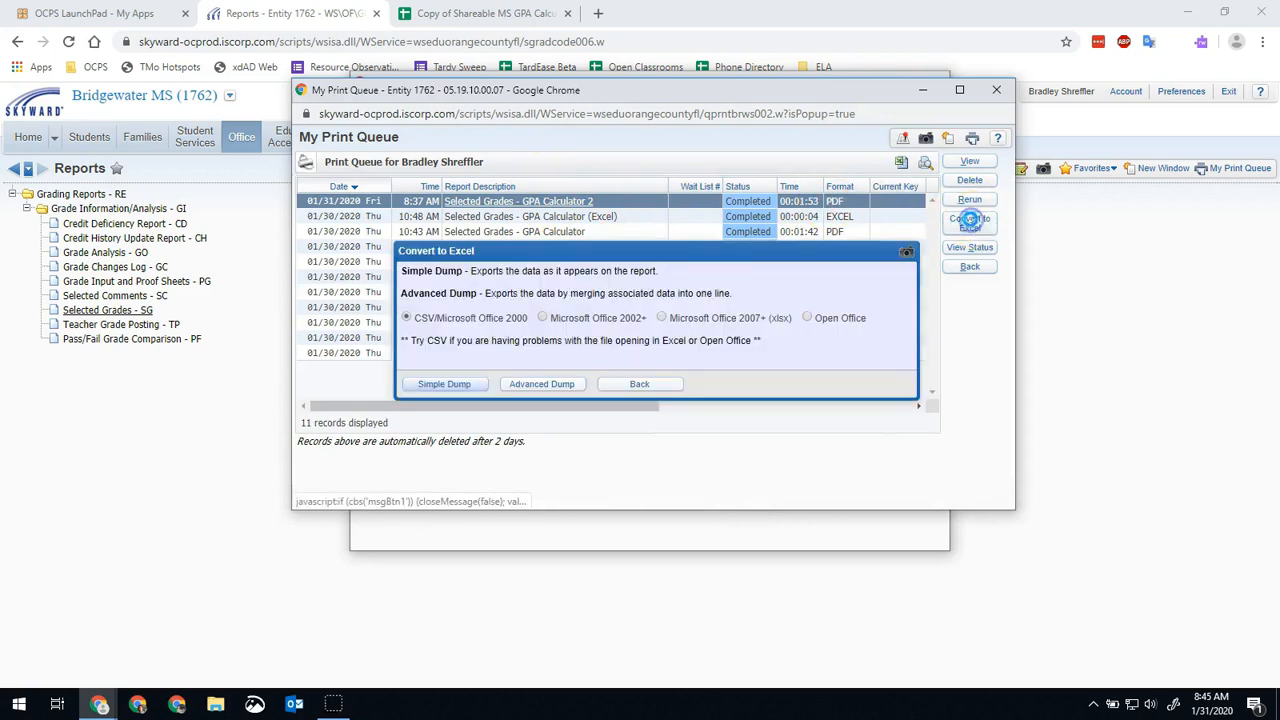
{"action": "left_click", "coordinate": [447, 386]}
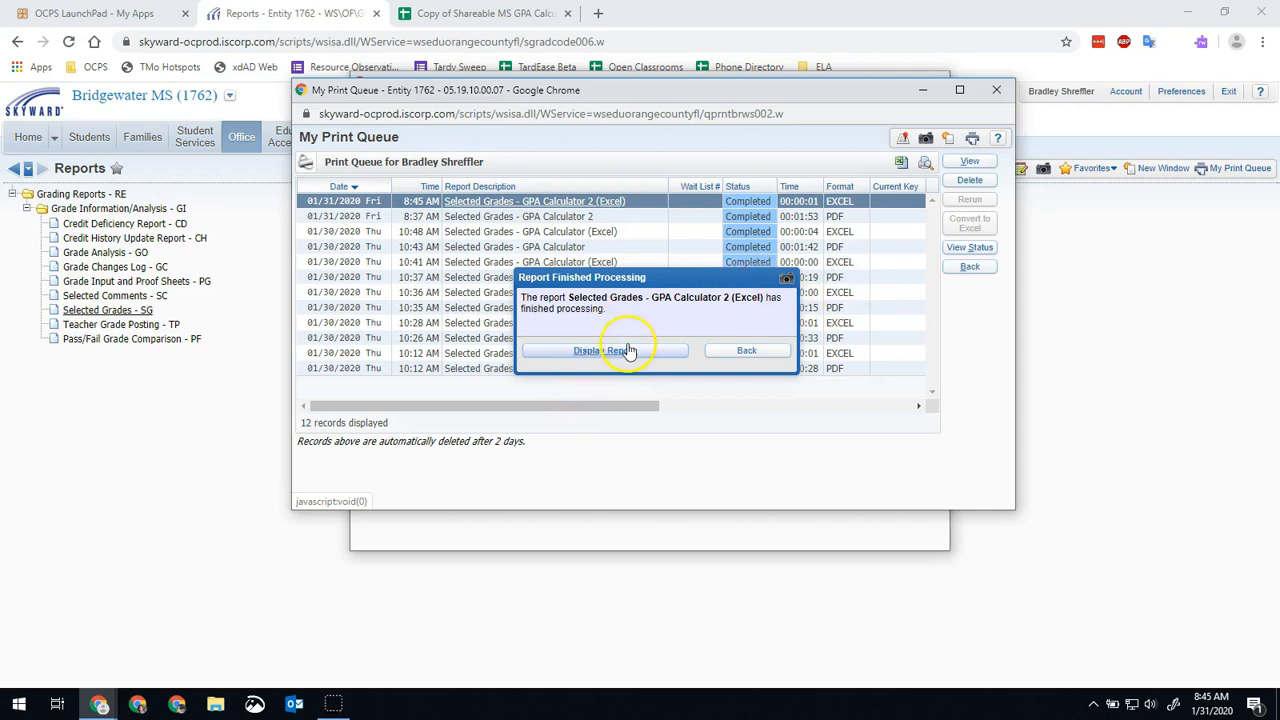
{"action": "left_click", "coordinate": [628, 350]}
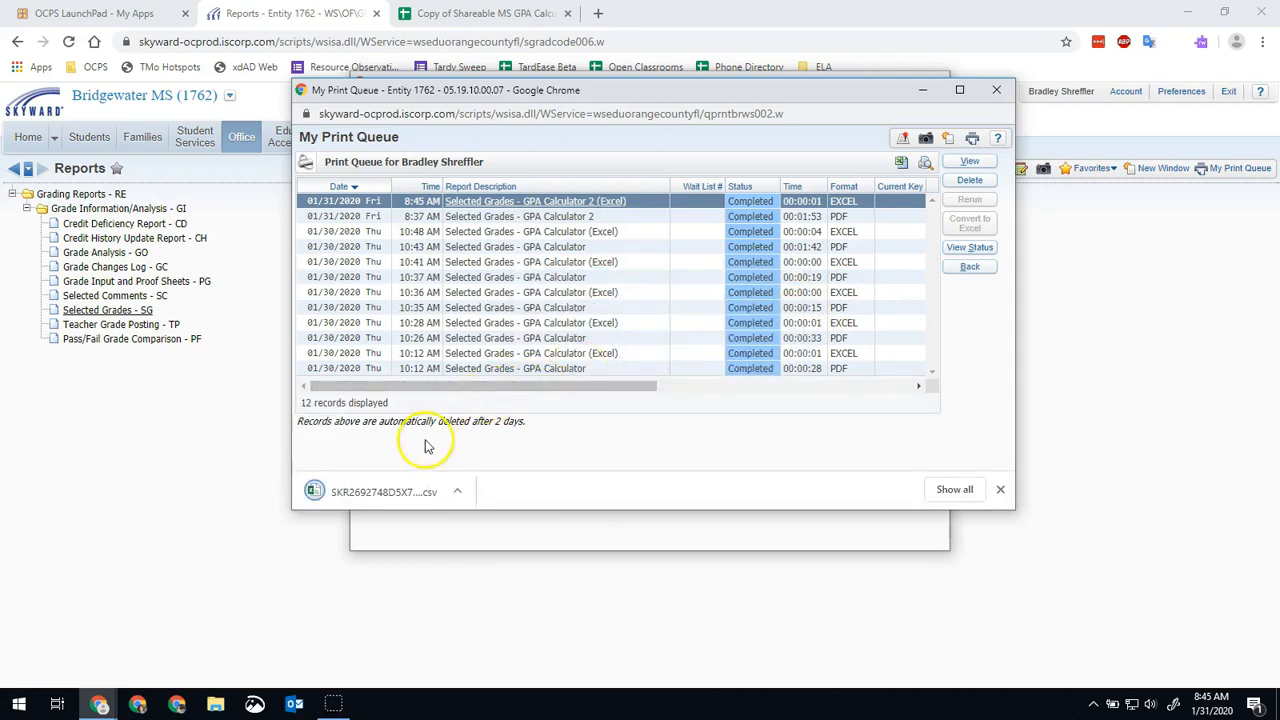
{"action": "left_click", "coordinate": [380, 493]}
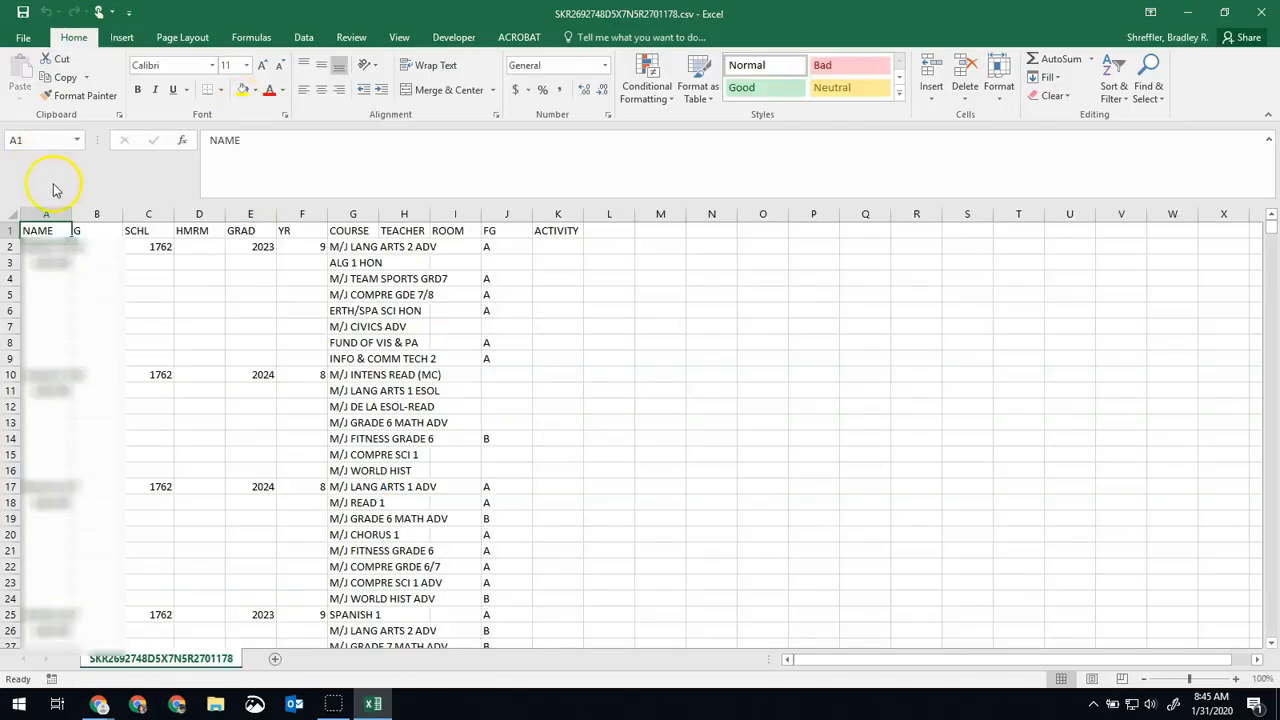
Save the exported grades file in Downloads as 2017-2018, keeping the CSV format.
{"action": "left_click", "coordinate": [24, 37]}
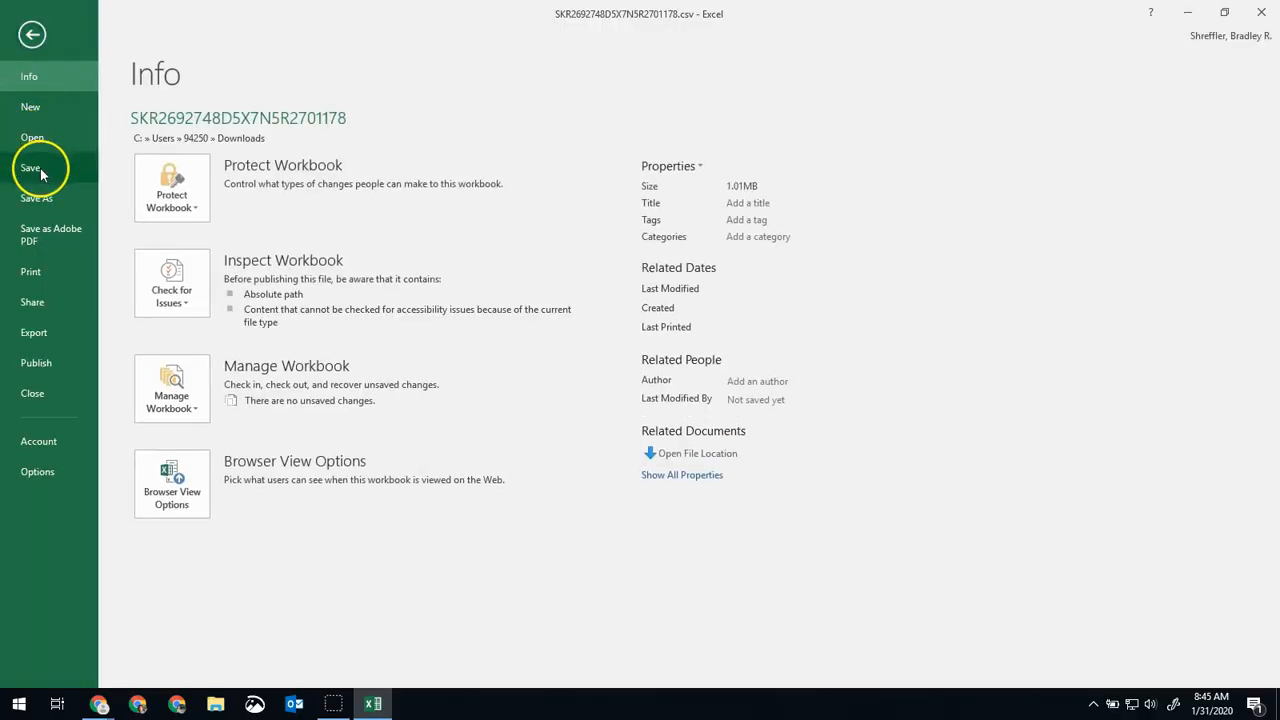
{"action": "left_click", "coordinate": [41, 201]}
{"action": "left_click", "coordinate": [429, 160]}
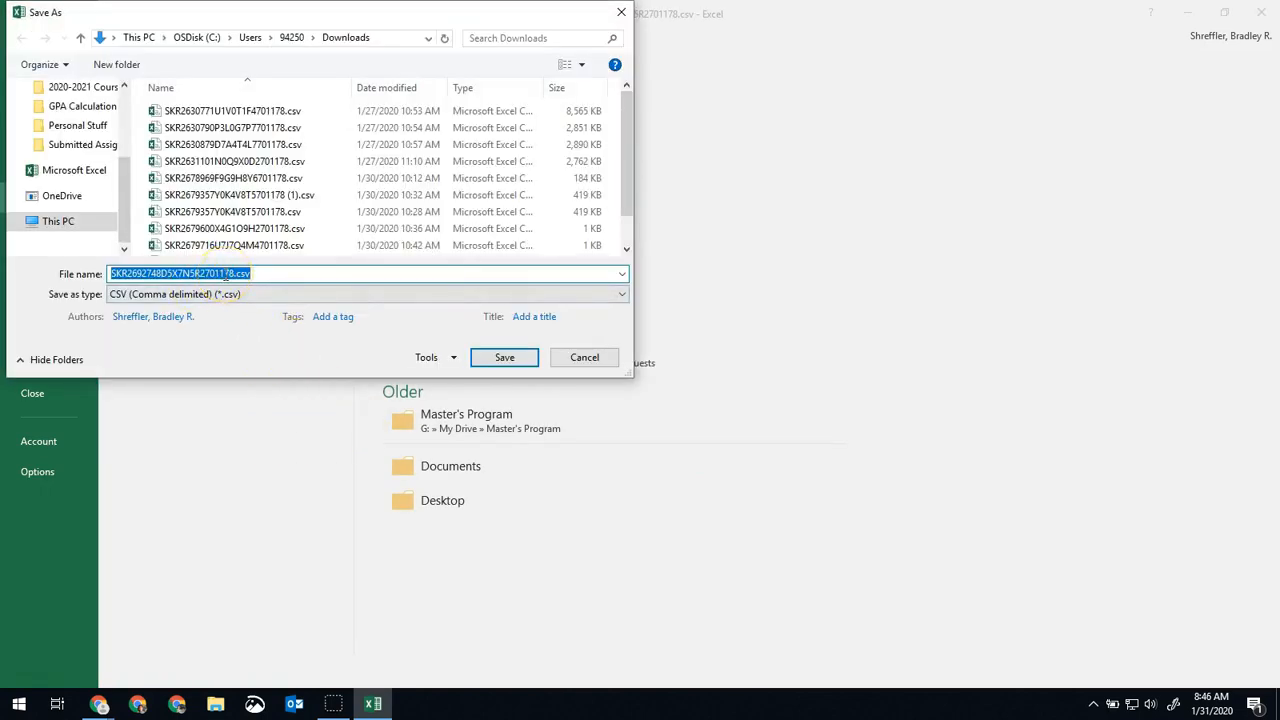
{"action": "type", "text": "2017"}
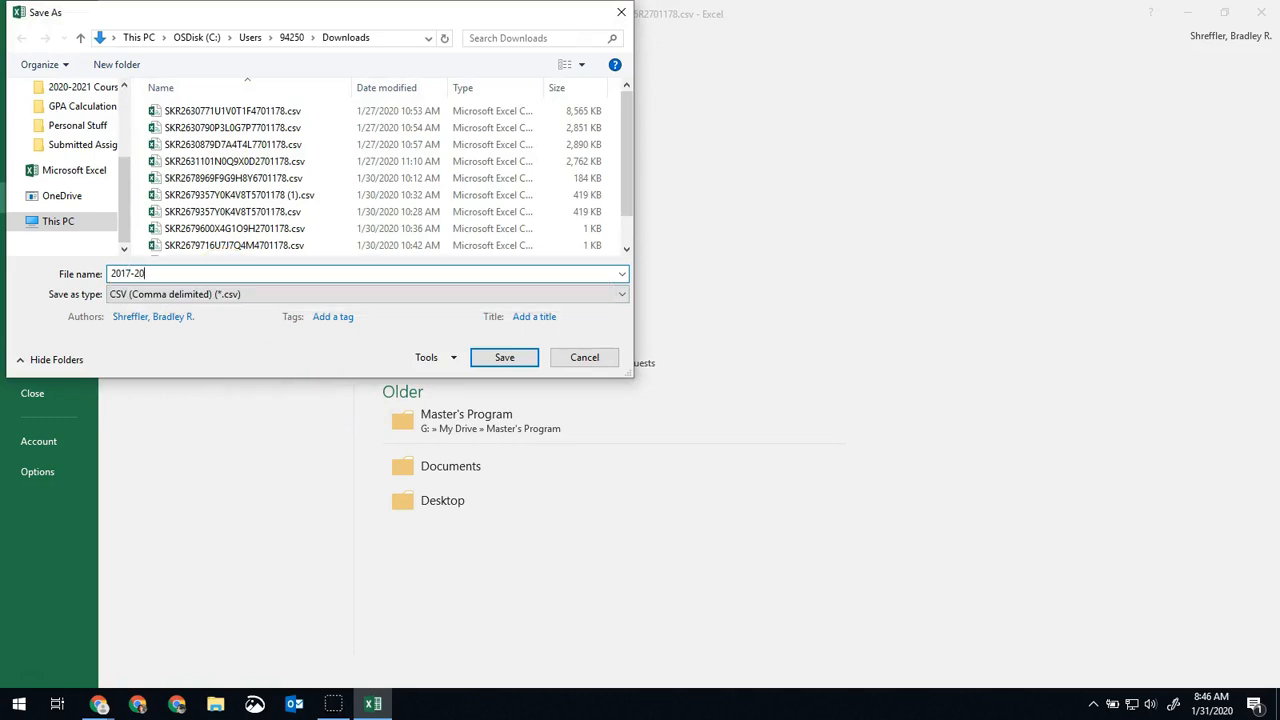
{"action": "left_click", "coordinate": [505, 357]}
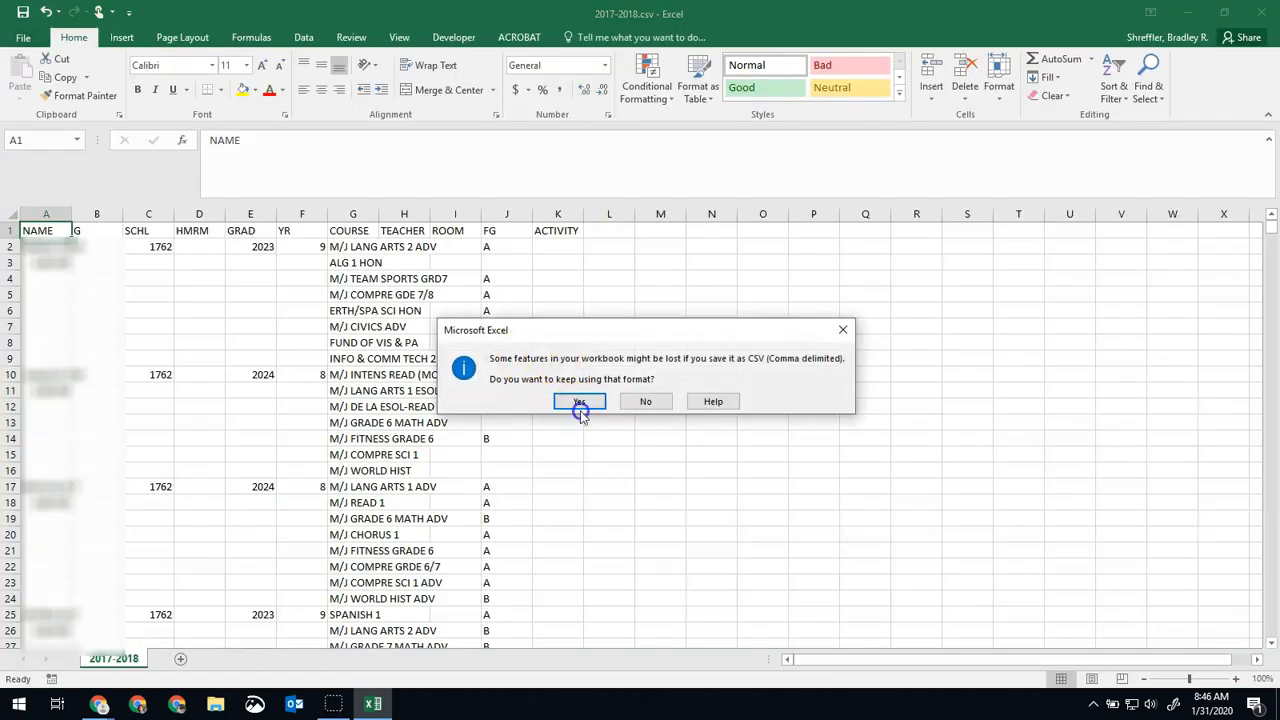
{"action": "left_click", "coordinate": [579, 402]}
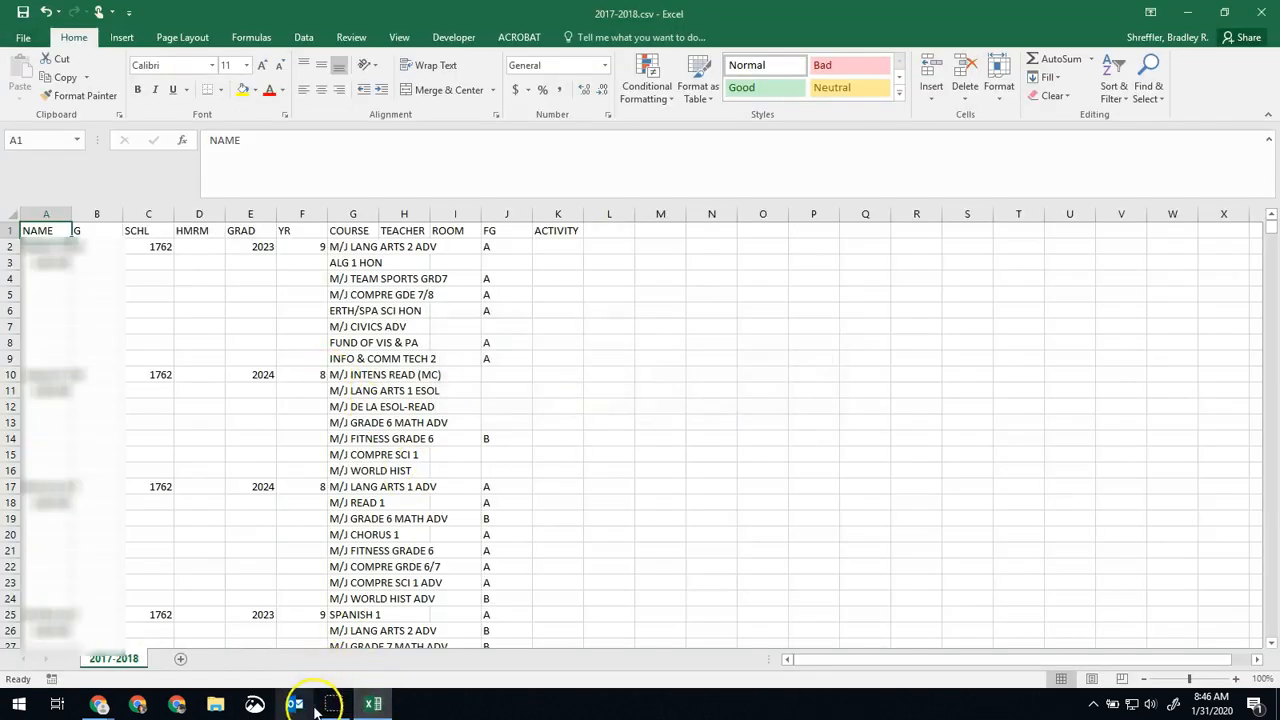
Switch back to Skyward's My Print Queue window in Chrome and close it.
{"action": "left_click", "coordinate": [99, 704]}
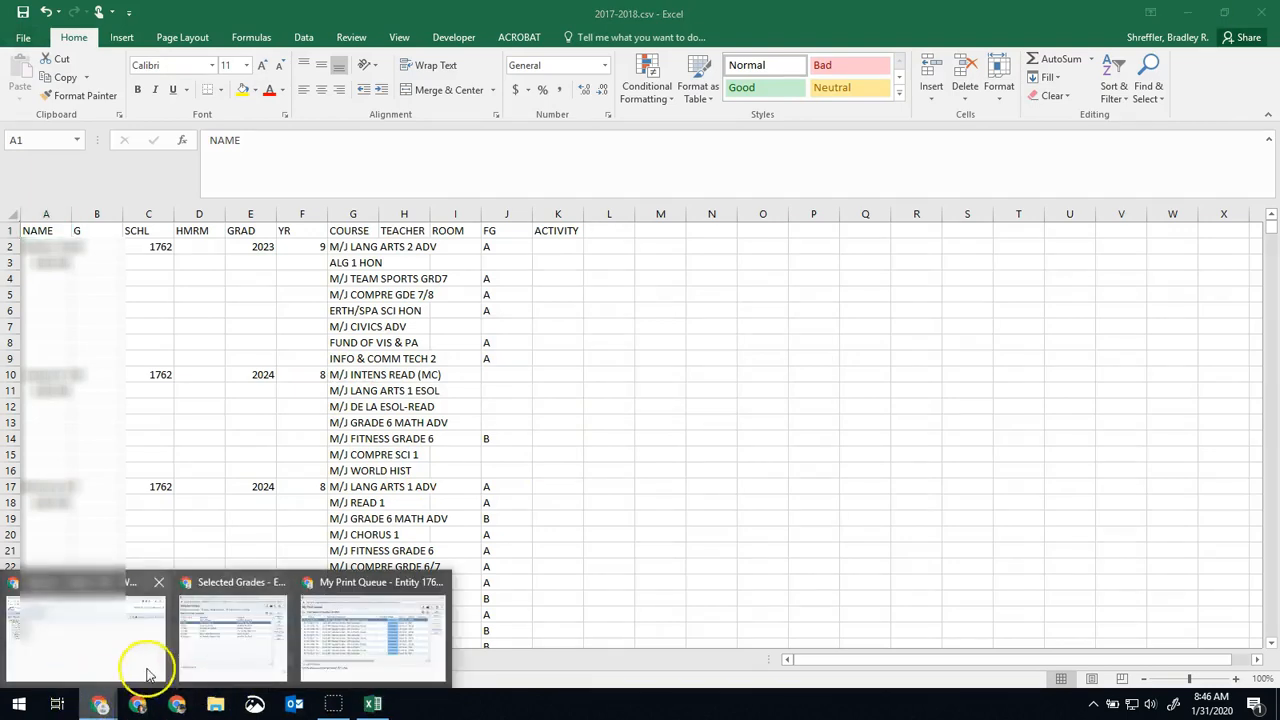
{"action": "left_click", "coordinate": [345, 640]}
{"action": "left_click", "coordinate": [965, 131]}
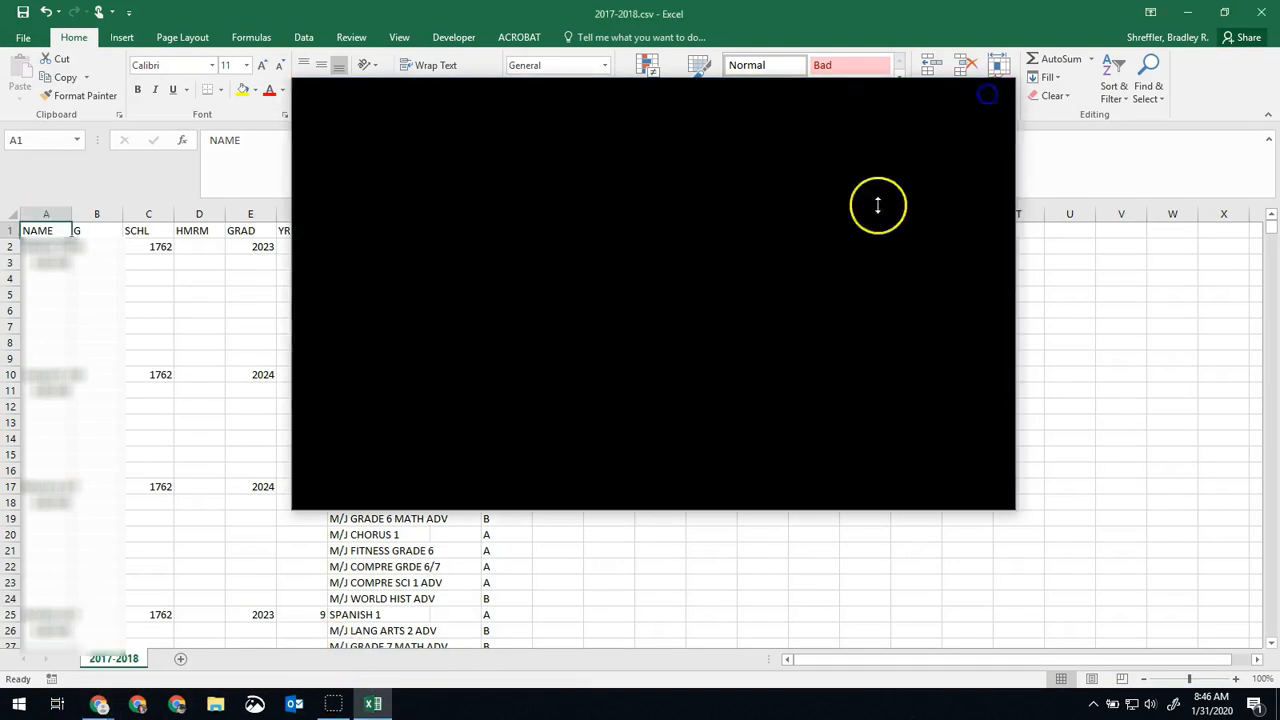
Switch to Skyward's Selected Grades window, set the GPA Calculator 2 template's school year to 2018-19, and save and print the report.
{"action": "left_click", "coordinate": [99, 704]}
{"action": "left_click", "coordinate": [200, 640]}
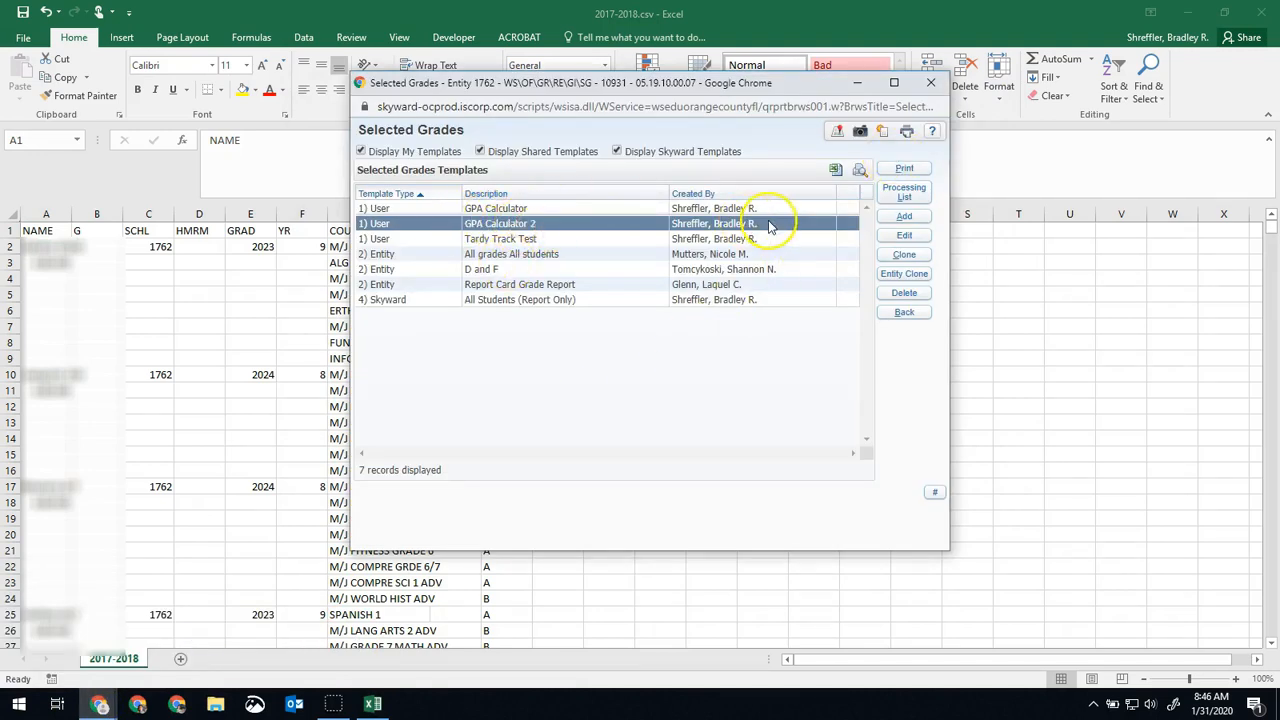
{"action": "left_click", "coordinate": [906, 236]}
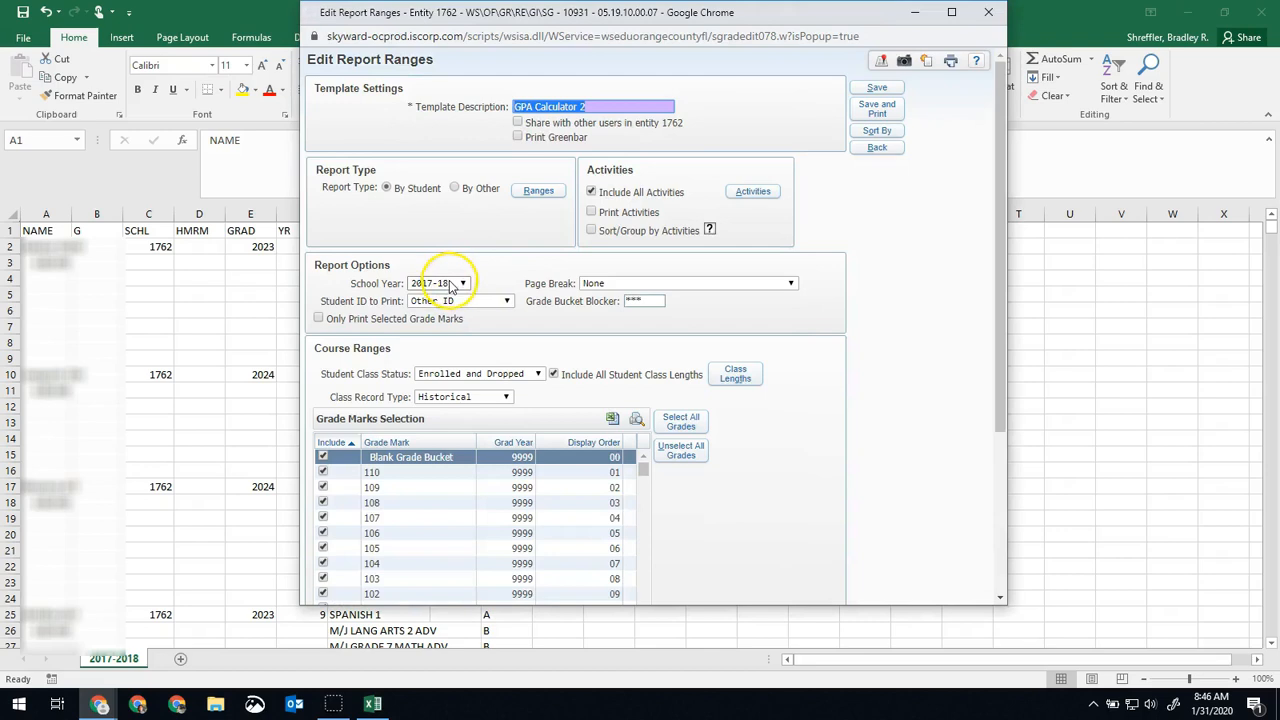
{"action": "left_click", "coordinate": [440, 283]}
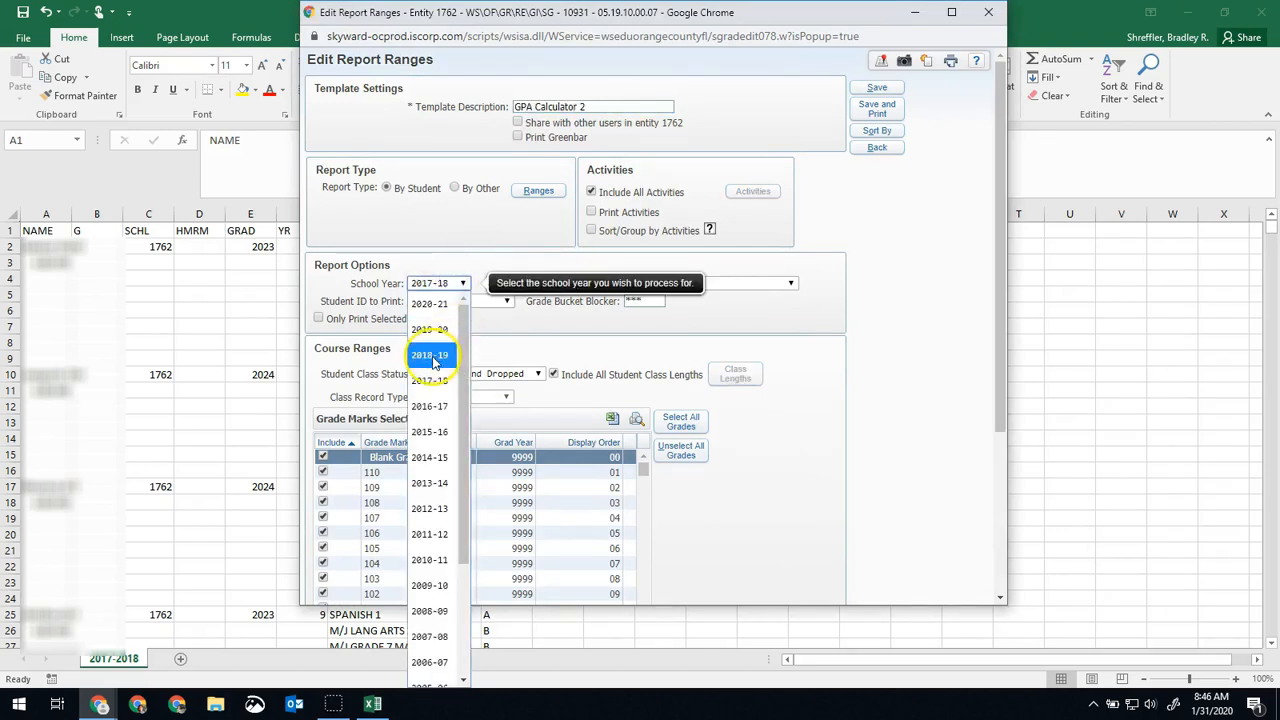
{"action": "left_click", "coordinate": [443, 355]}
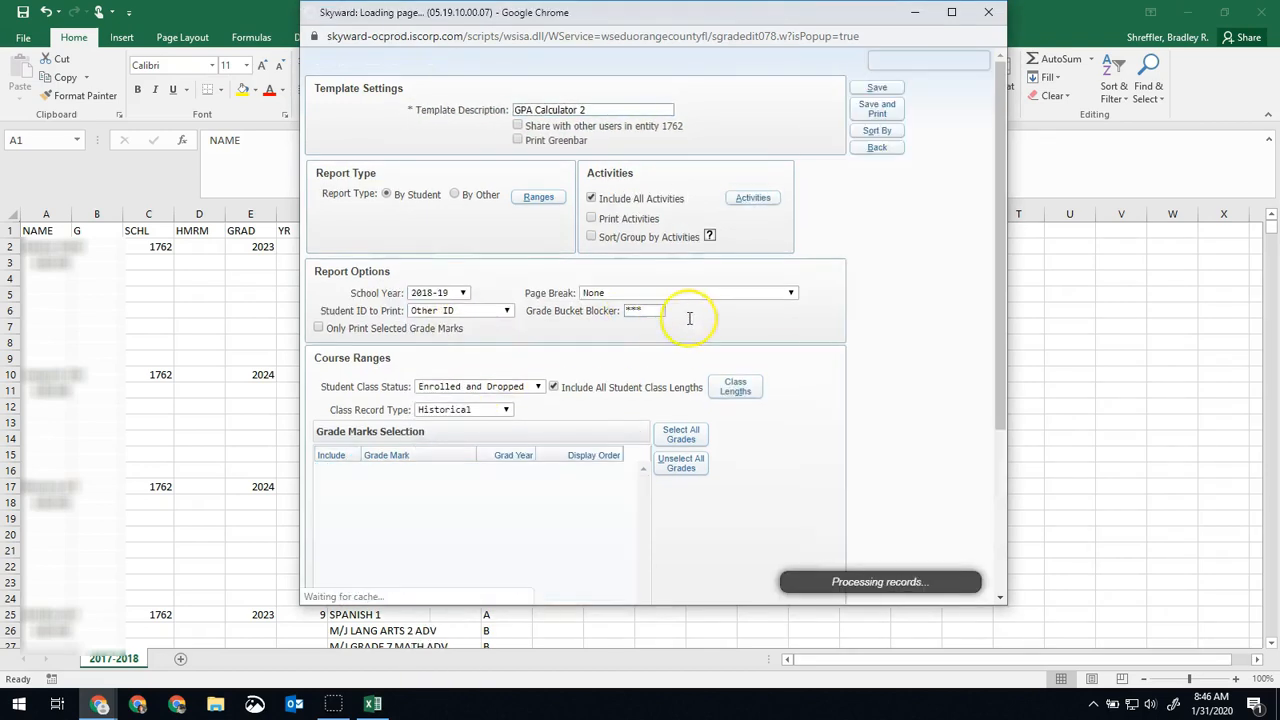
{"action": "scroll", "coordinate": [871, 350], "scroll_direction": "down", "scroll_amount": 3}
{"action": "scroll", "coordinate": [871, 350], "scroll_direction": "up", "scroll_amount": 2}
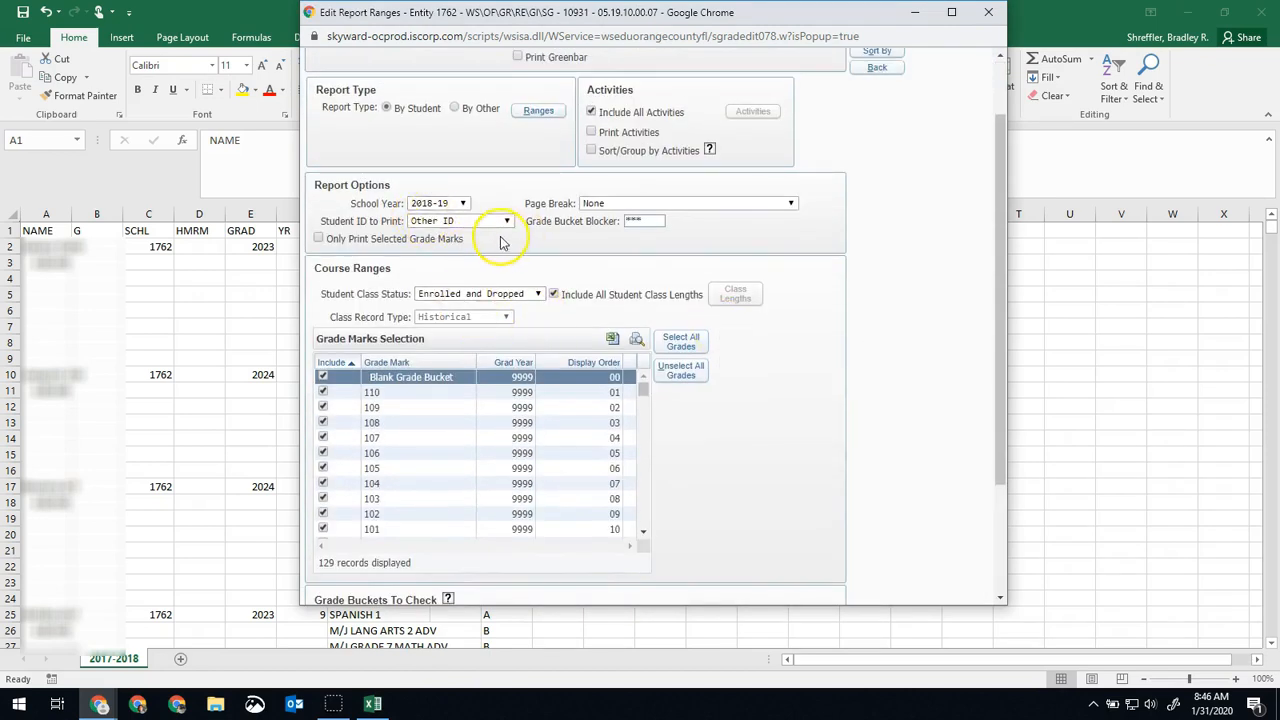
{"action": "scroll", "coordinate": [771, 274], "scroll_direction": "up", "scroll_amount": 2}
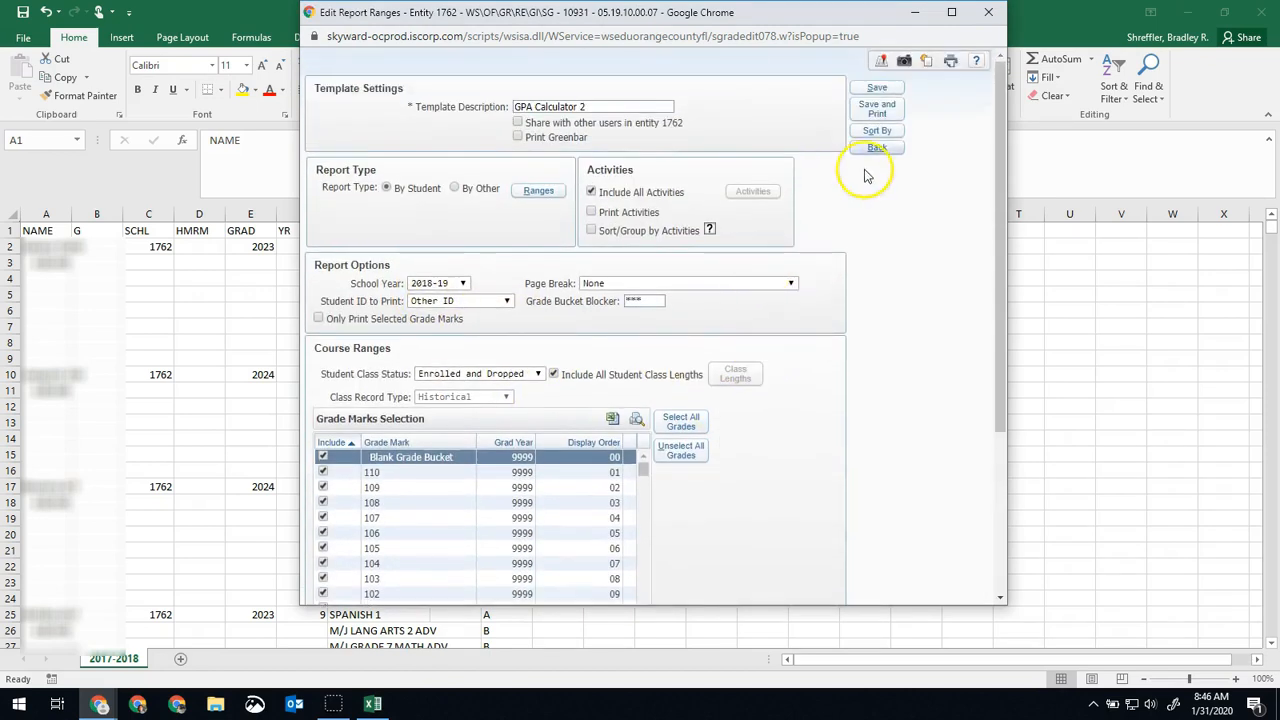
{"action": "left_click", "coordinate": [866, 117]}
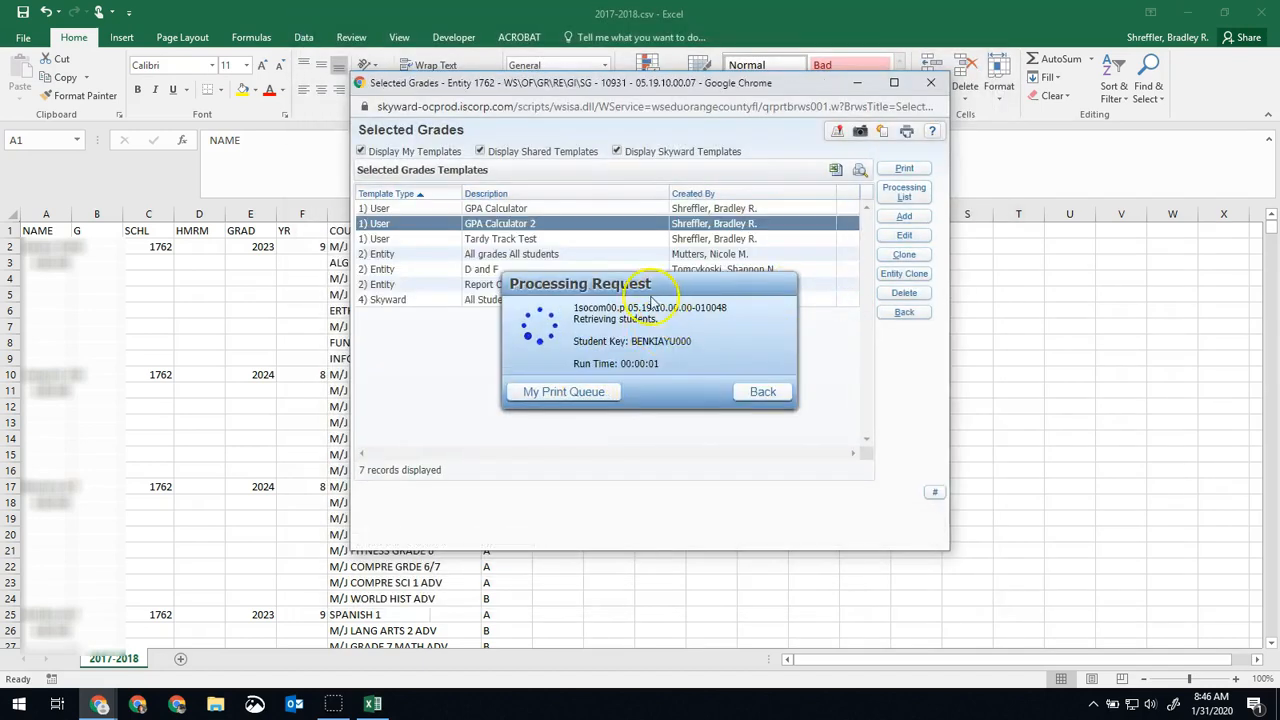
Convert the finished 2018-19 GPA Calculator 2 report in the print queue to CSV with a simple dump and open the downloaded file.
{"action": "left_click", "coordinate": [556, 392]}
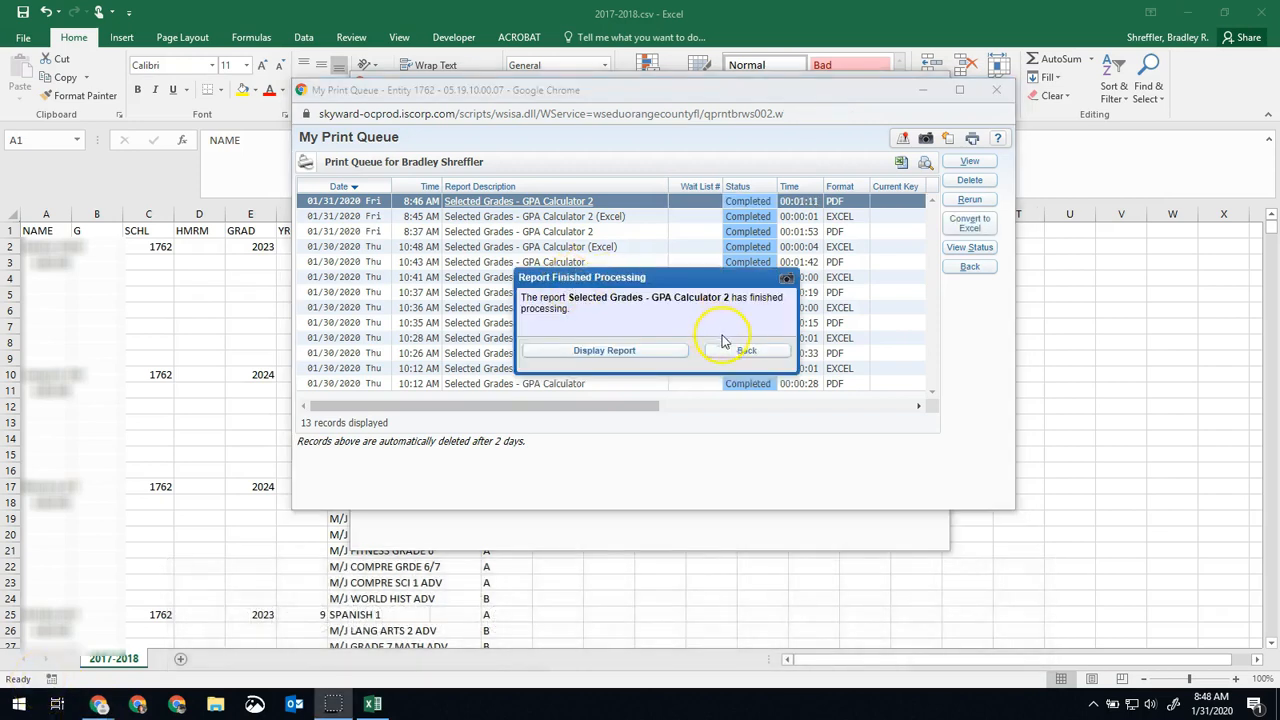
{"action": "left_click", "coordinate": [744, 356]}
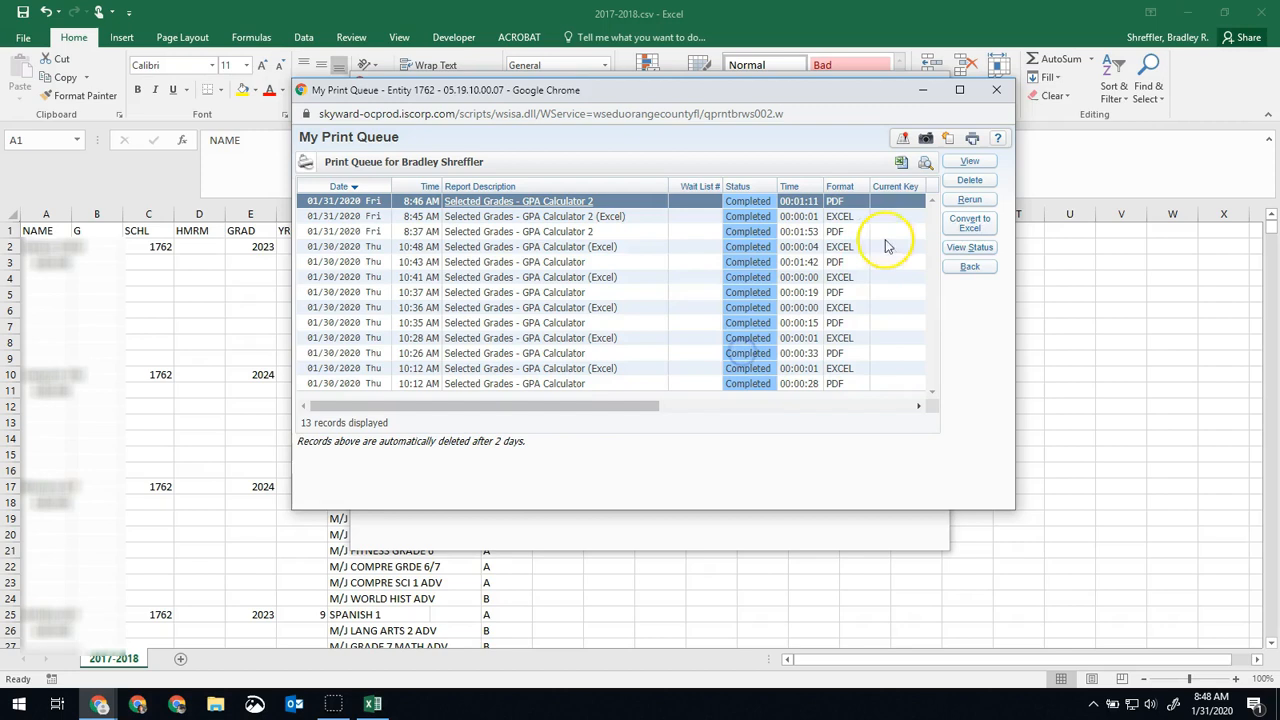
{"action": "left_click", "coordinate": [972, 226]}
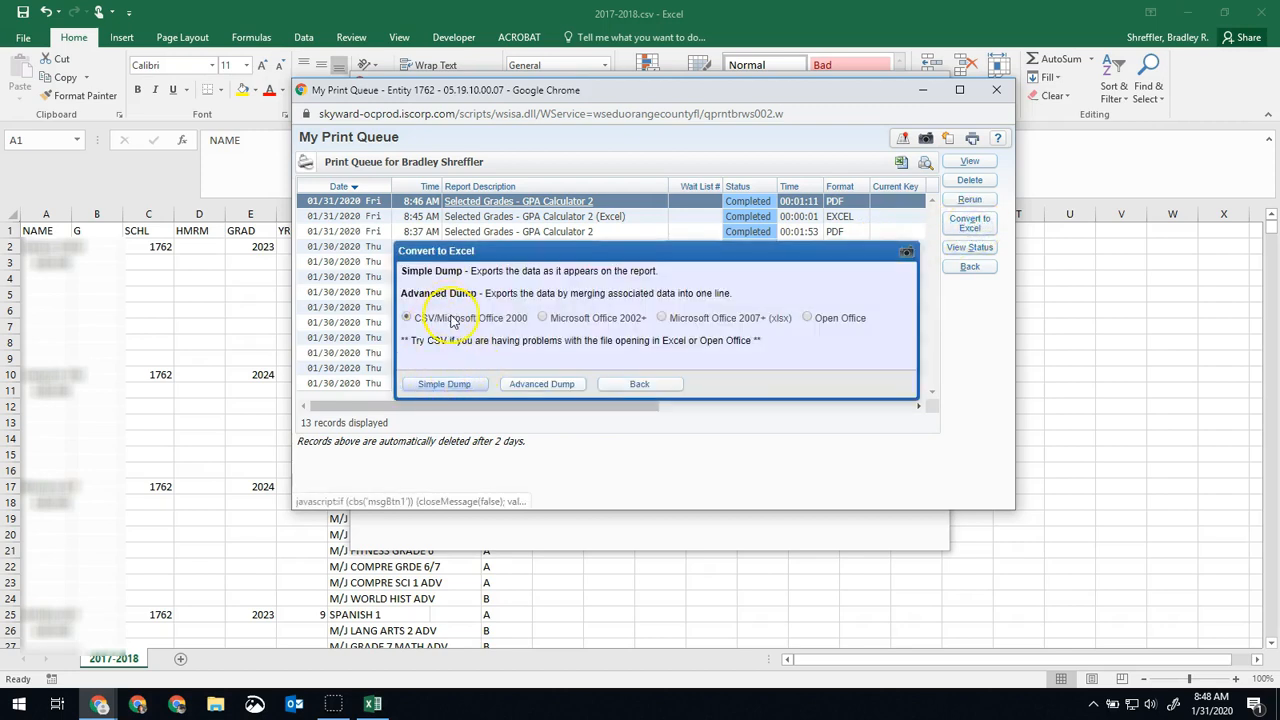
{"action": "left_click", "coordinate": [444, 384]}
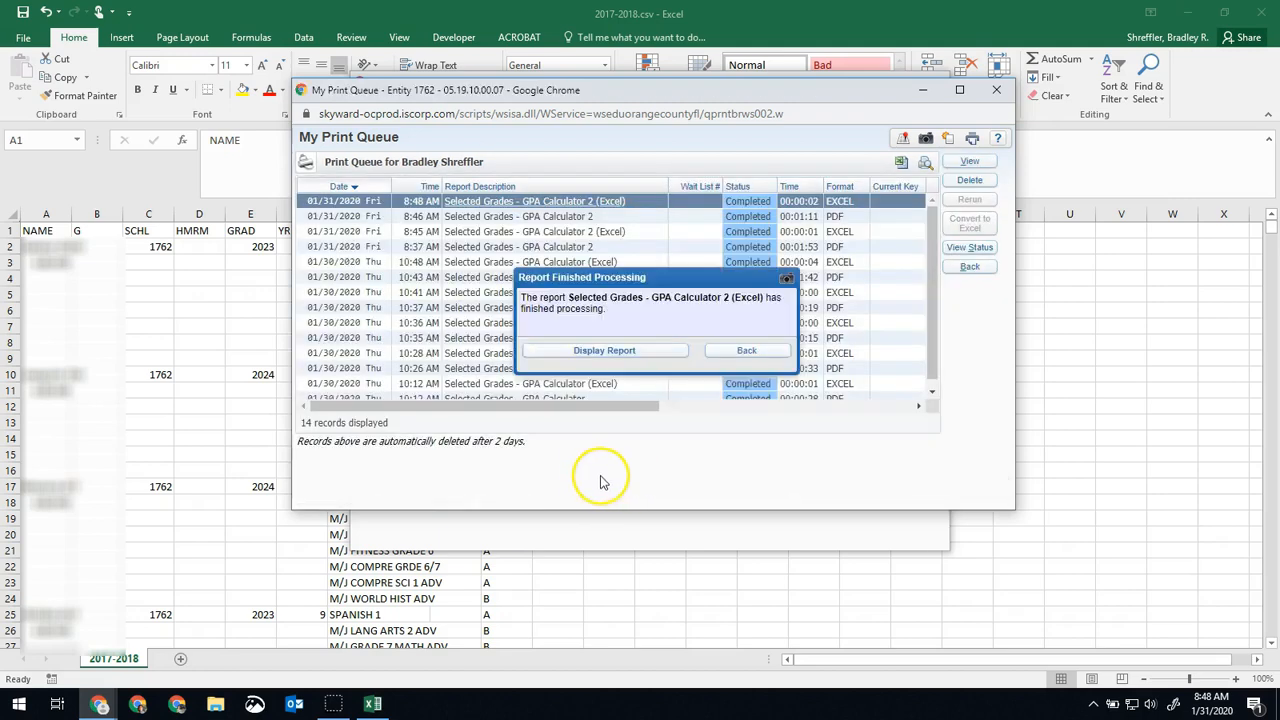
{"action": "left_click", "coordinate": [602, 345]}
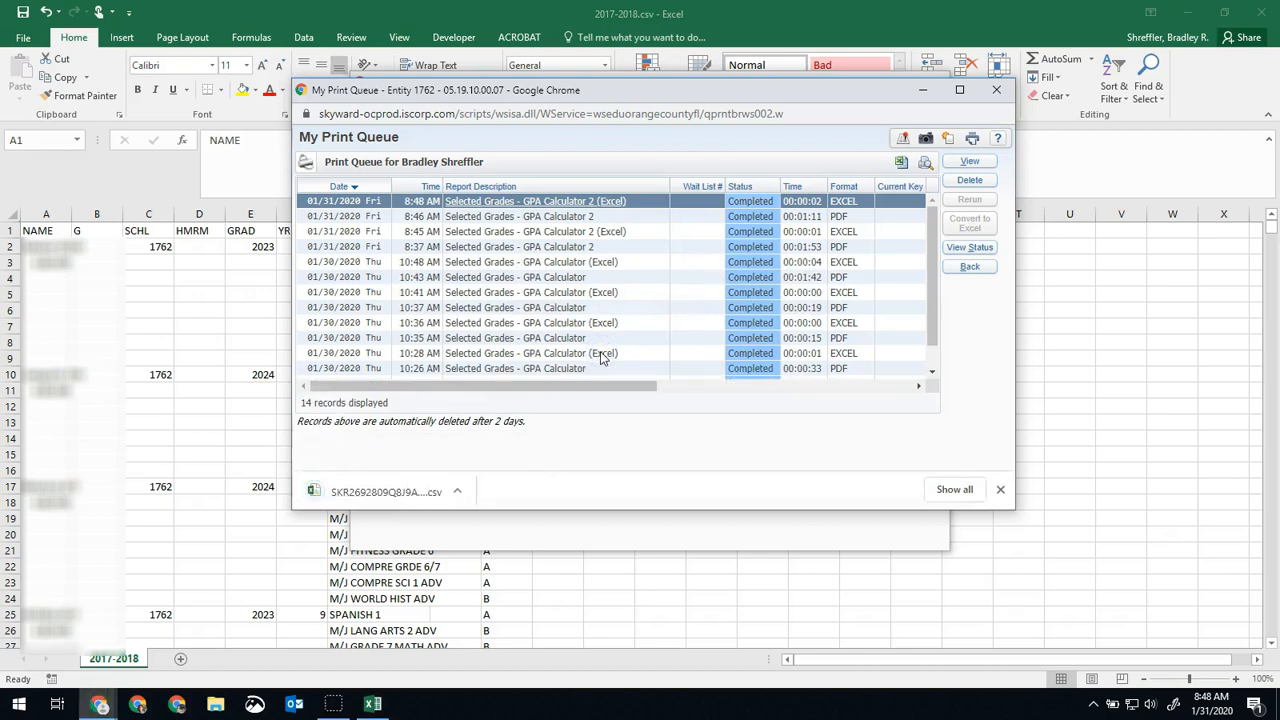
{"action": "left_click", "coordinate": [370, 490]}
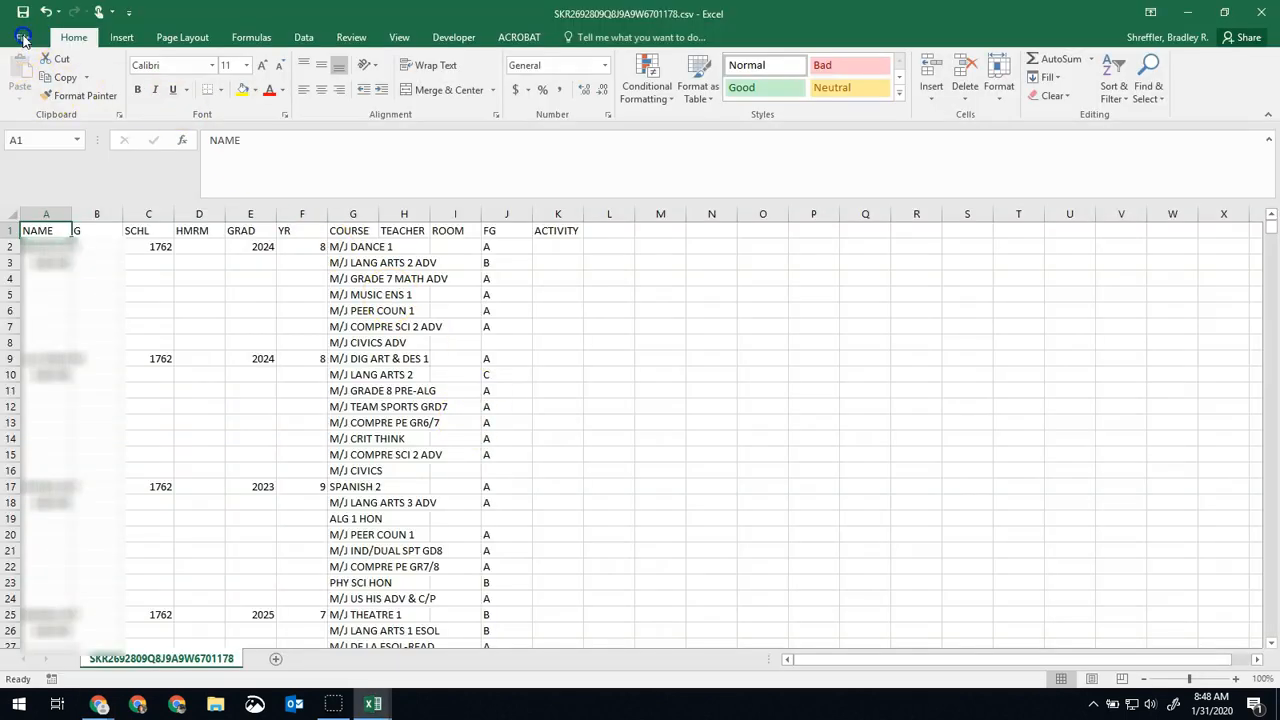
Save the exported grades file in Downloads as 2018-2019, keeping the CSV format.
{"action": "left_click", "coordinate": [24, 38]}
{"action": "left_click", "coordinate": [42, 196]}
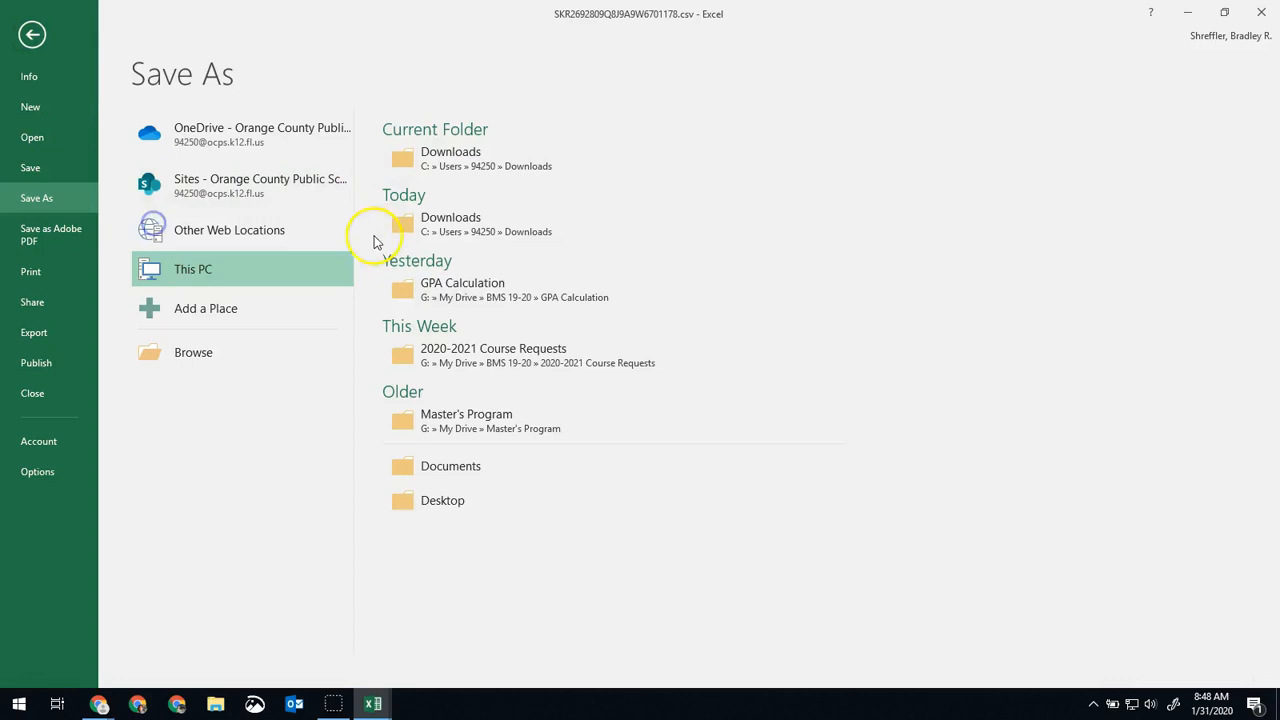
{"action": "left_click", "coordinate": [555, 165]}
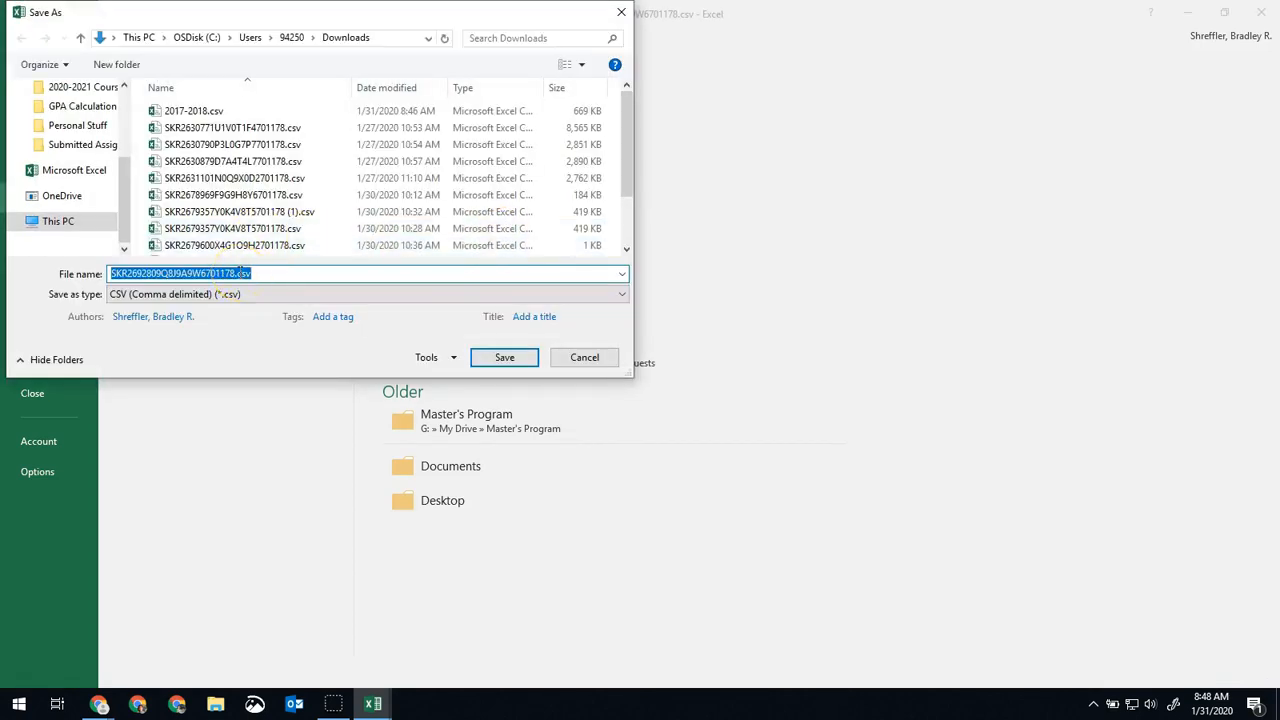
{"action": "type", "text": "2018-2019"}
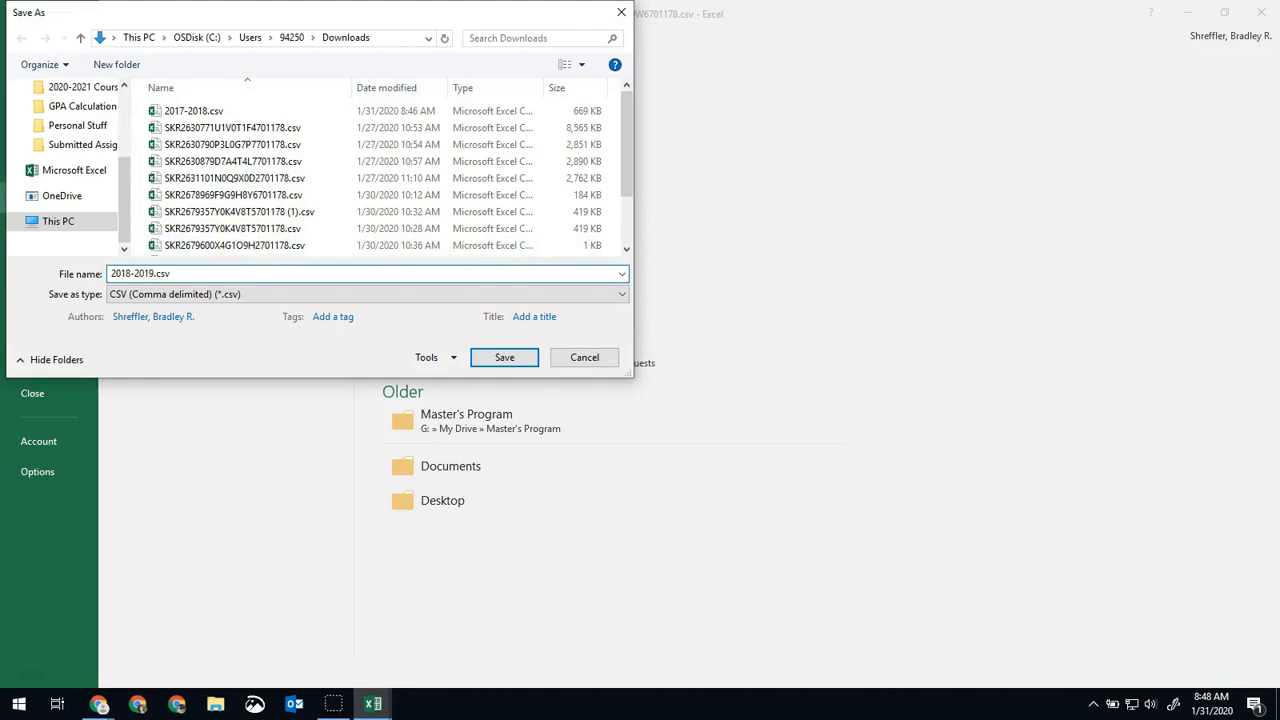
{"action": "key", "text": "Return"}
{"action": "left_click", "coordinate": [568, 399]}
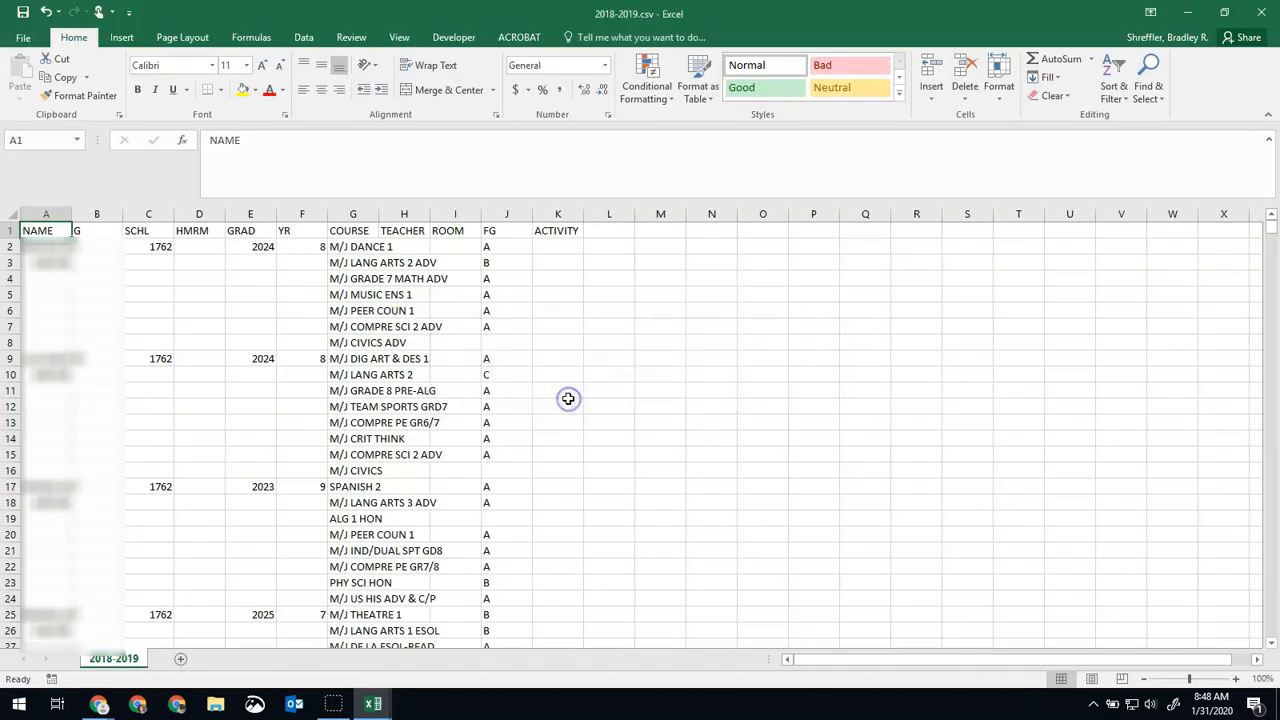
Switch to Skyward in Chrome, close the My Print Queue window and return to the Selected Grades window.
{"action": "mouse_move", "coordinate": [100, 704]}
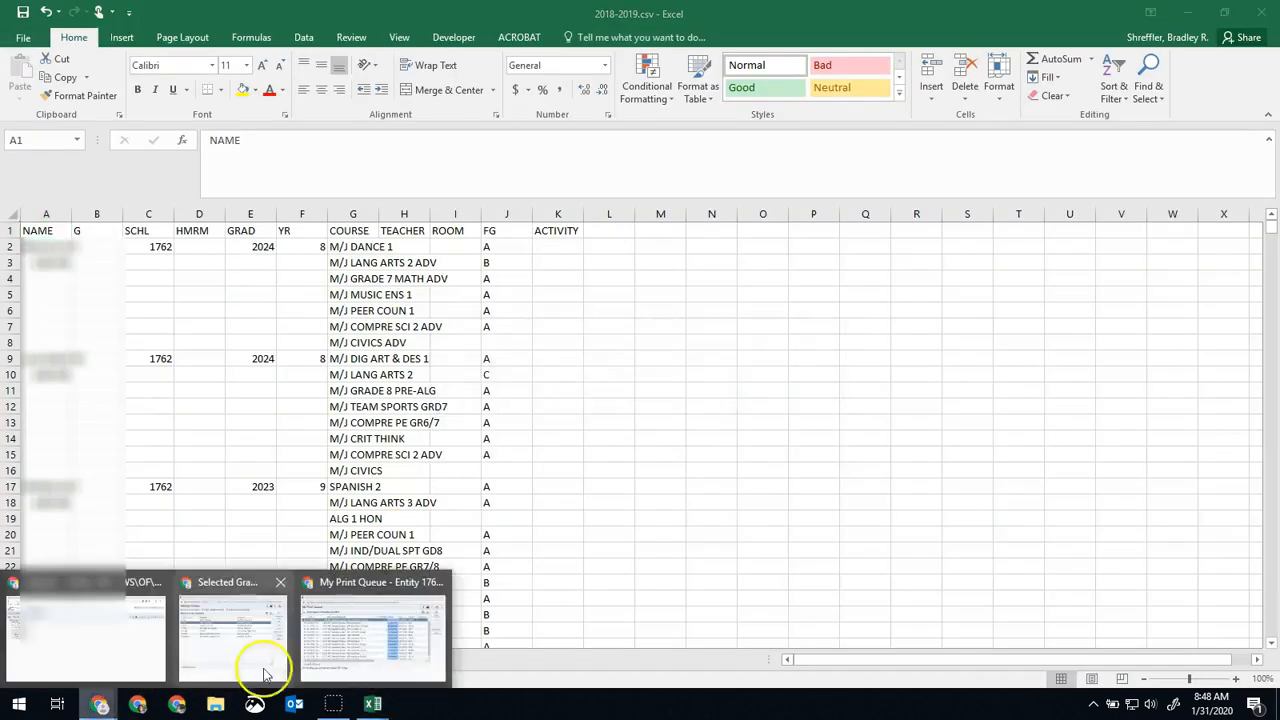
{"action": "left_click", "coordinate": [375, 626]}
{"action": "left_click", "coordinate": [1006, 92]}
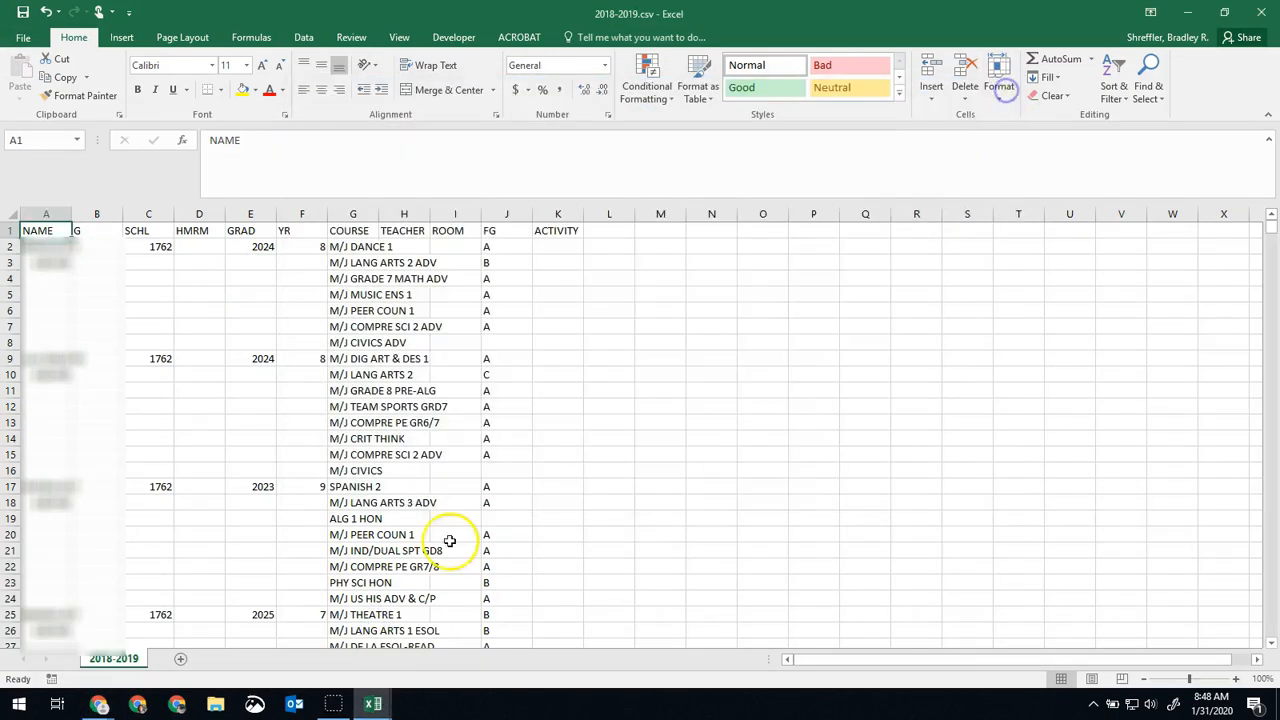
{"action": "mouse_move", "coordinate": [176, 700]}
{"action": "left_click", "coordinate": [274, 629]}
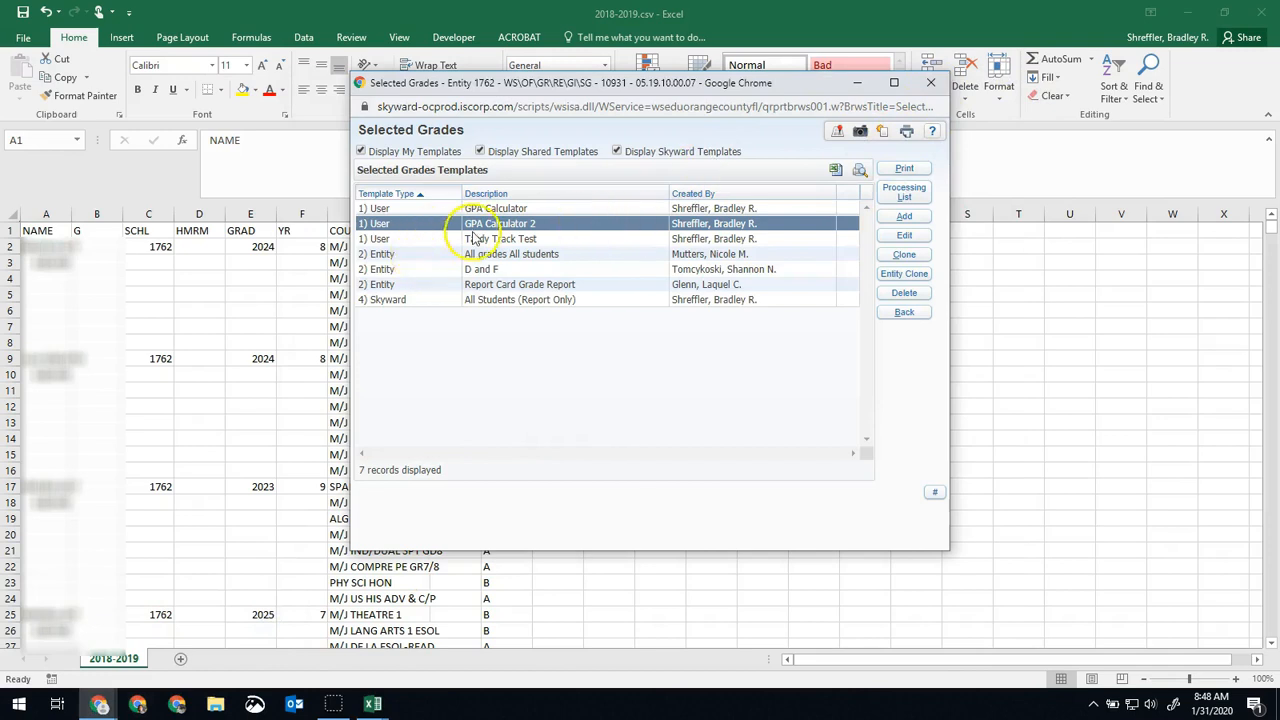
Edit the GPA Calculator 2 template, setting the school year to 2019-20 and the class record type to Current Year.
{"action": "left_click", "coordinate": [897, 237]}
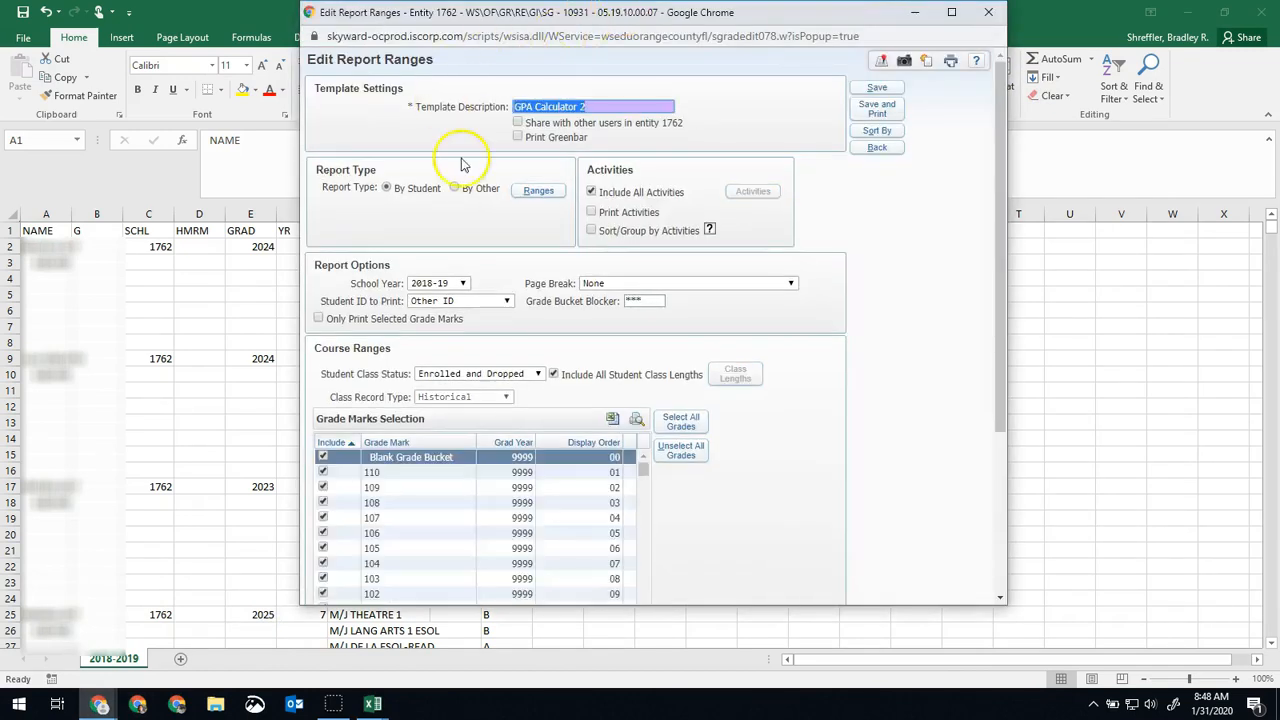
{"action": "left_click", "coordinate": [463, 284]}
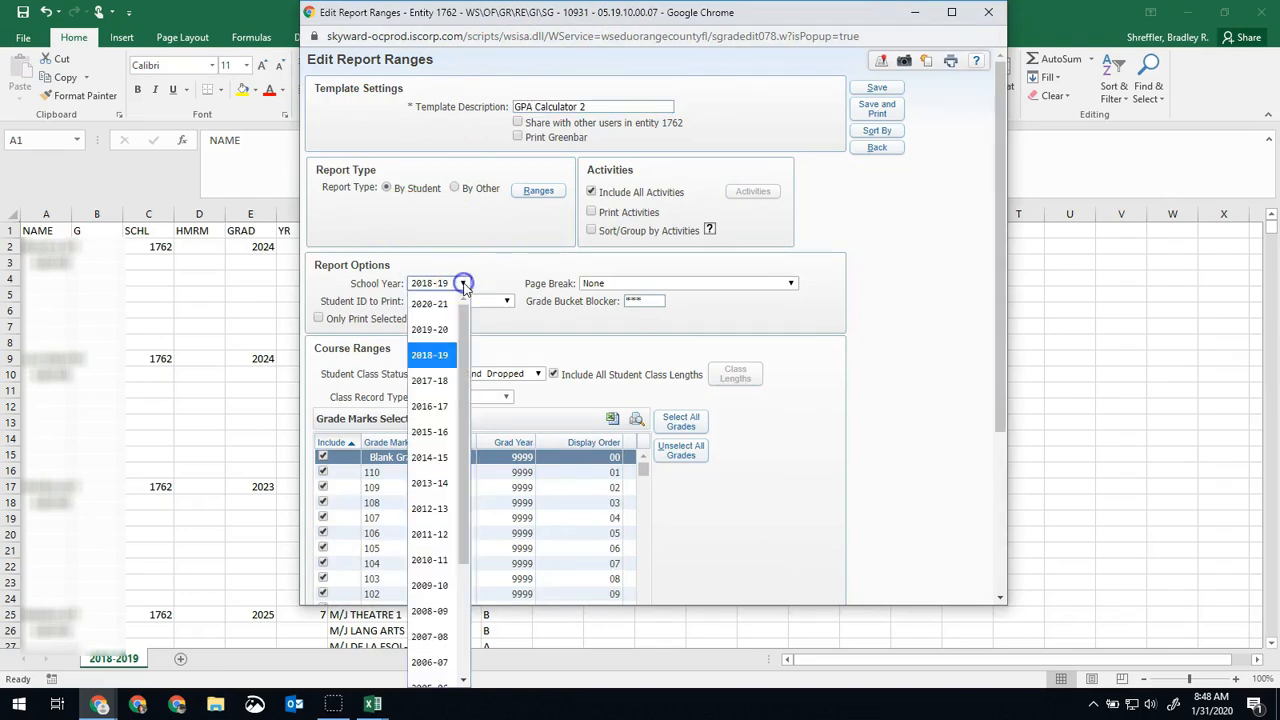
{"action": "left_click", "coordinate": [440, 336]}
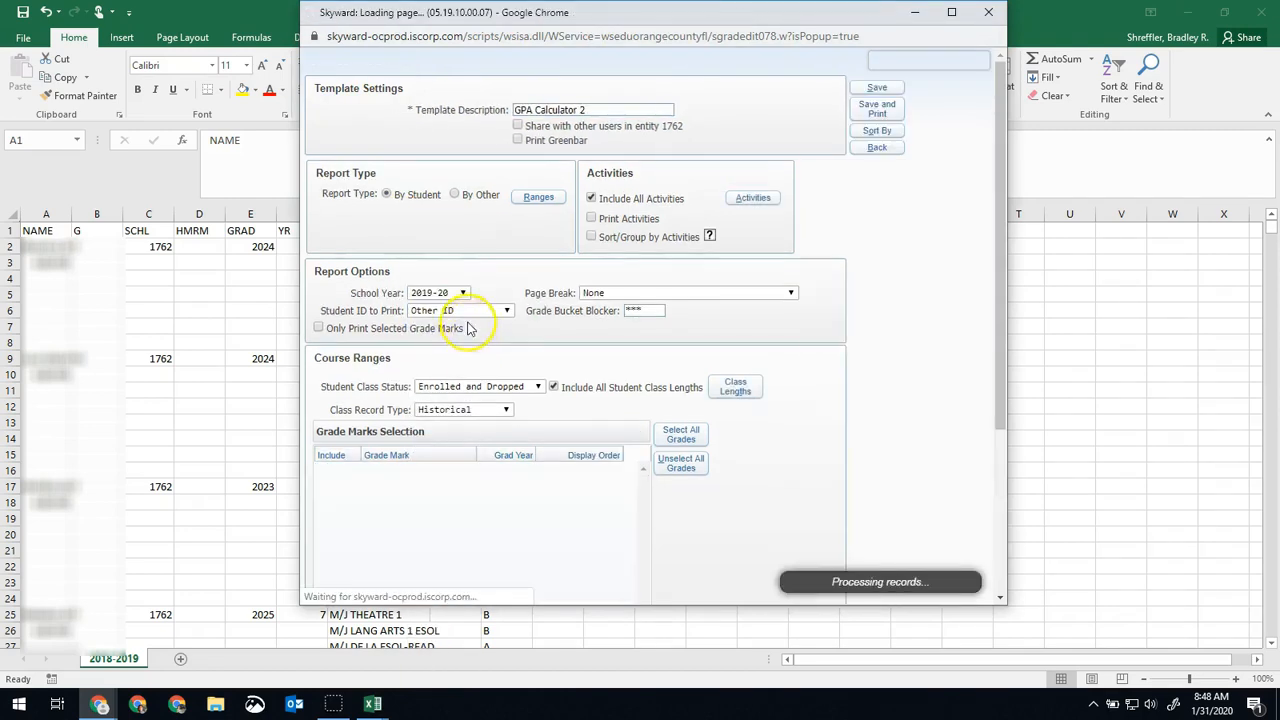
{"action": "scroll", "coordinate": [540, 330], "scroll_direction": "down", "scroll_amount": 1}
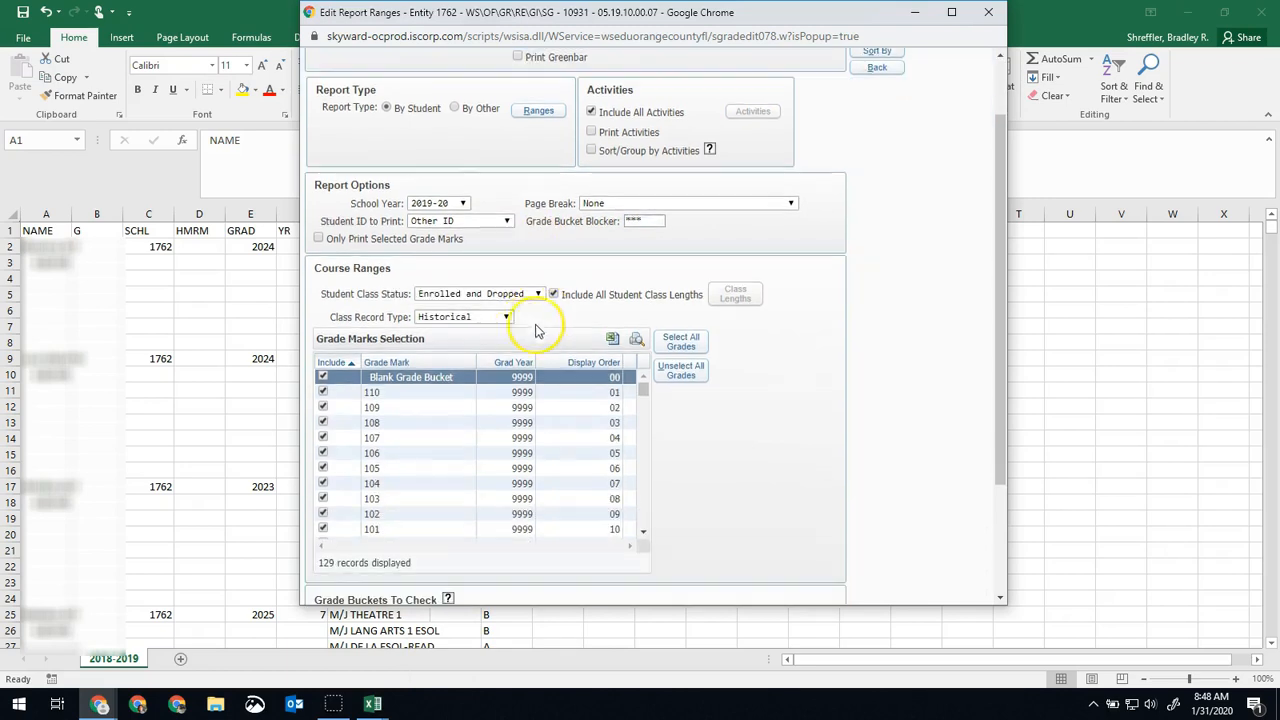
{"action": "left_click", "coordinate": [480, 318]}
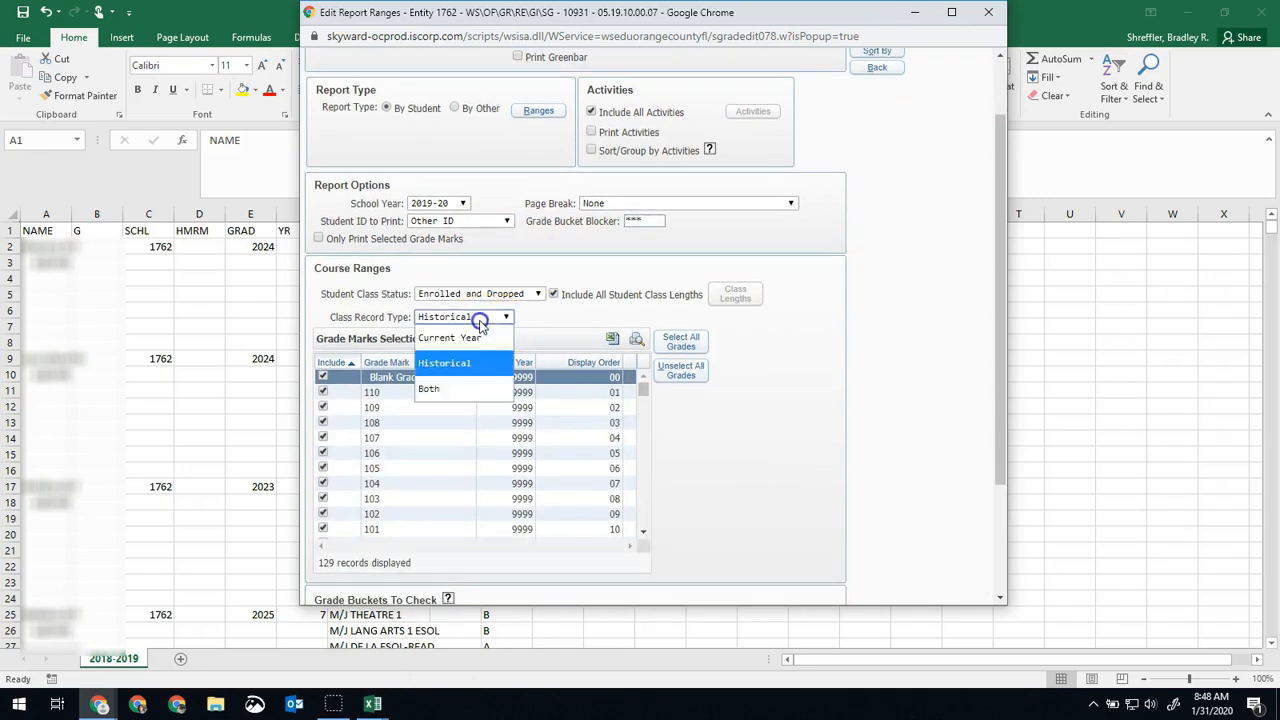
{"action": "left_click", "coordinate": [460, 340]}
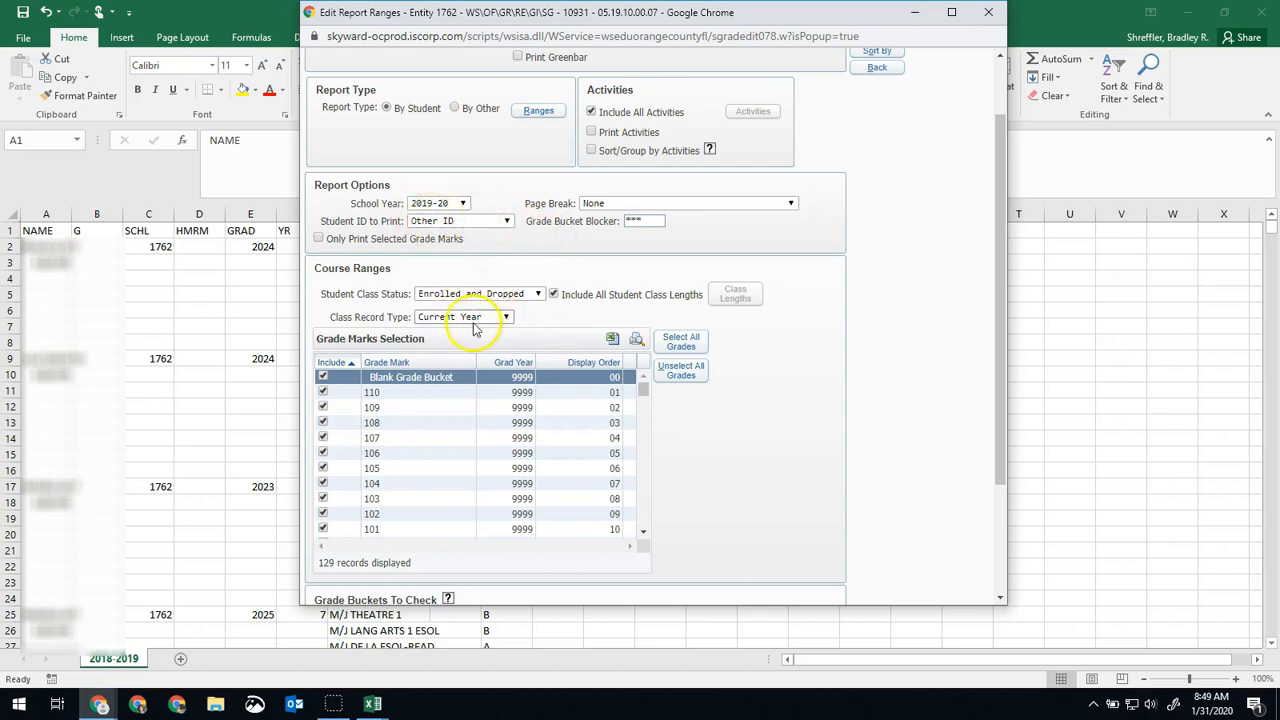
Include the semester S1 and final FG grade buckets in the template, and save and print the report.
{"action": "scroll", "coordinate": [686, 337], "scroll_direction": "down", "scroll_amount": 3}
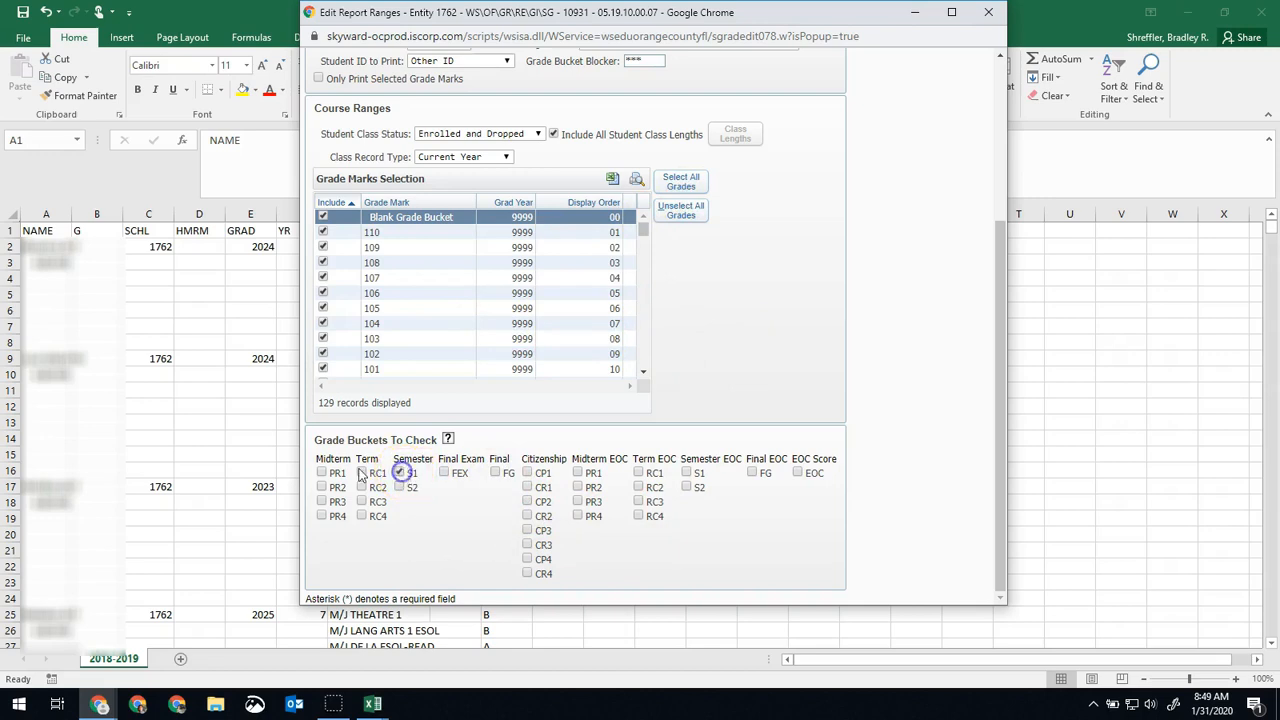
{"action": "left_click", "coordinate": [495, 474]}
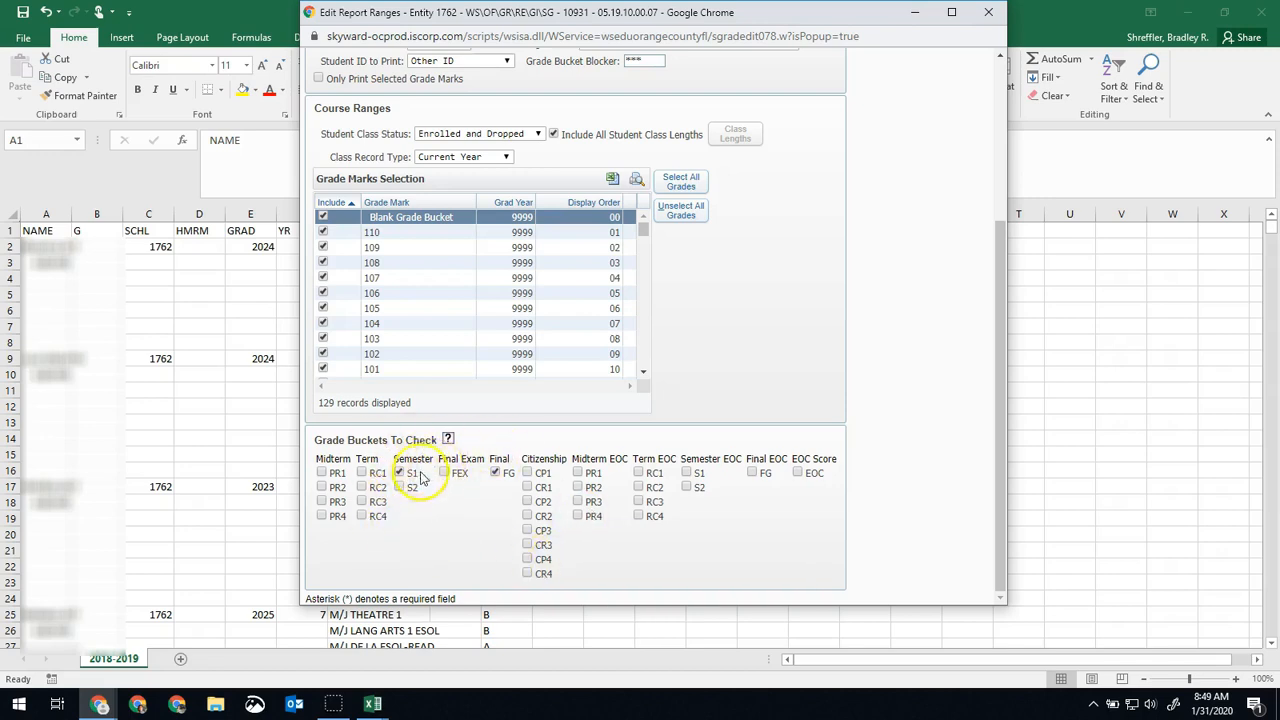
{"action": "scroll", "coordinate": [737, 380], "scroll_direction": "up", "scroll_amount": 3}
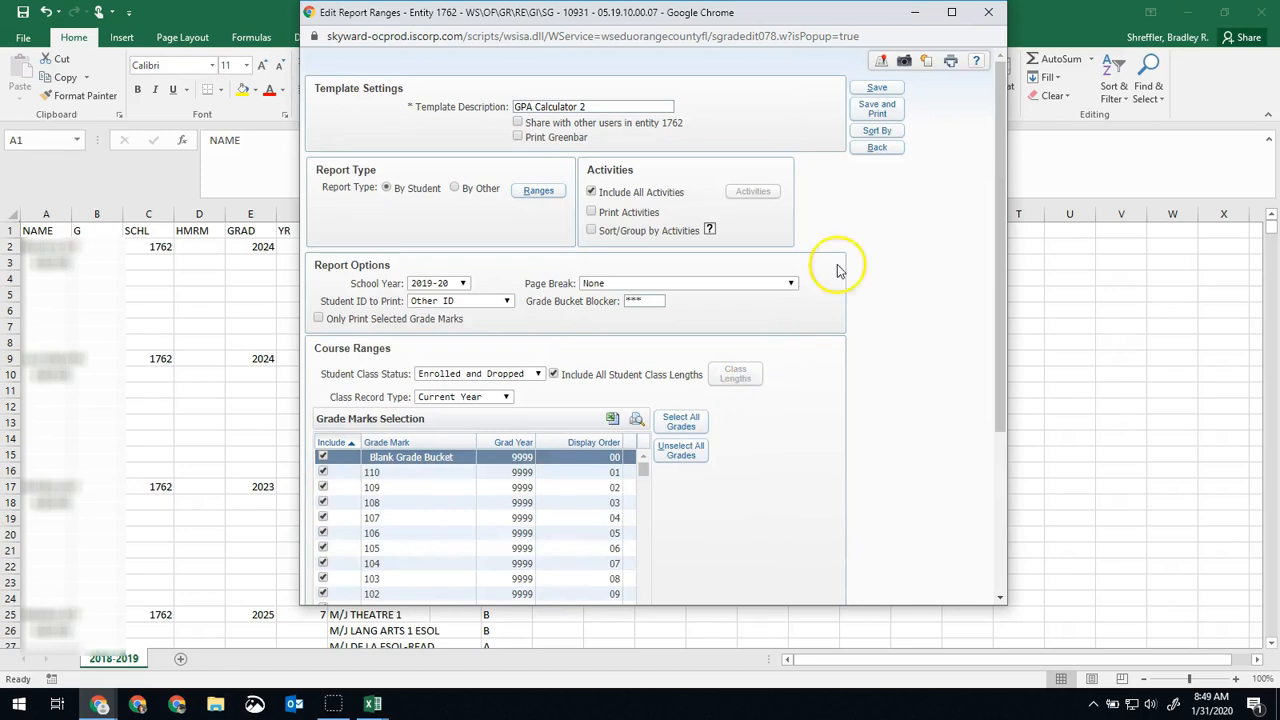
{"action": "left_click", "coordinate": [886, 110]}
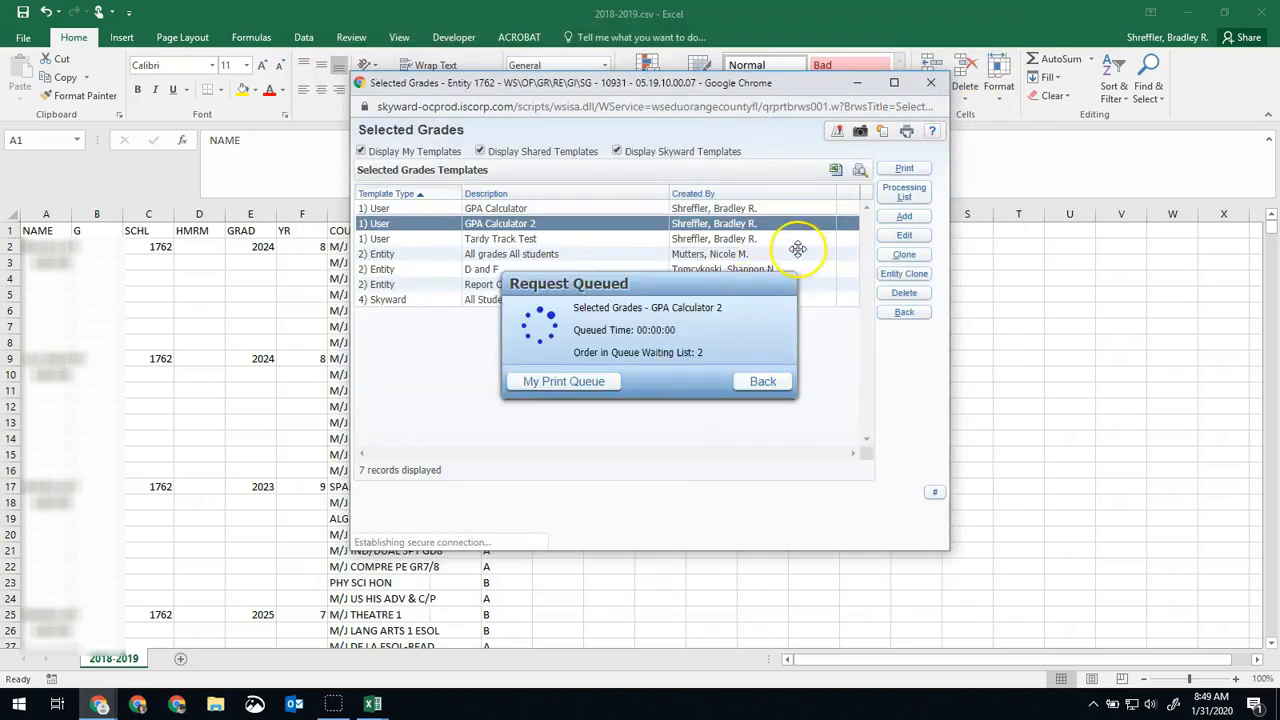
Convert the finished 2019-20 report in the print queue to CSV with a simple dump and display the exported report.
{"action": "left_click", "coordinate": [556, 378]}
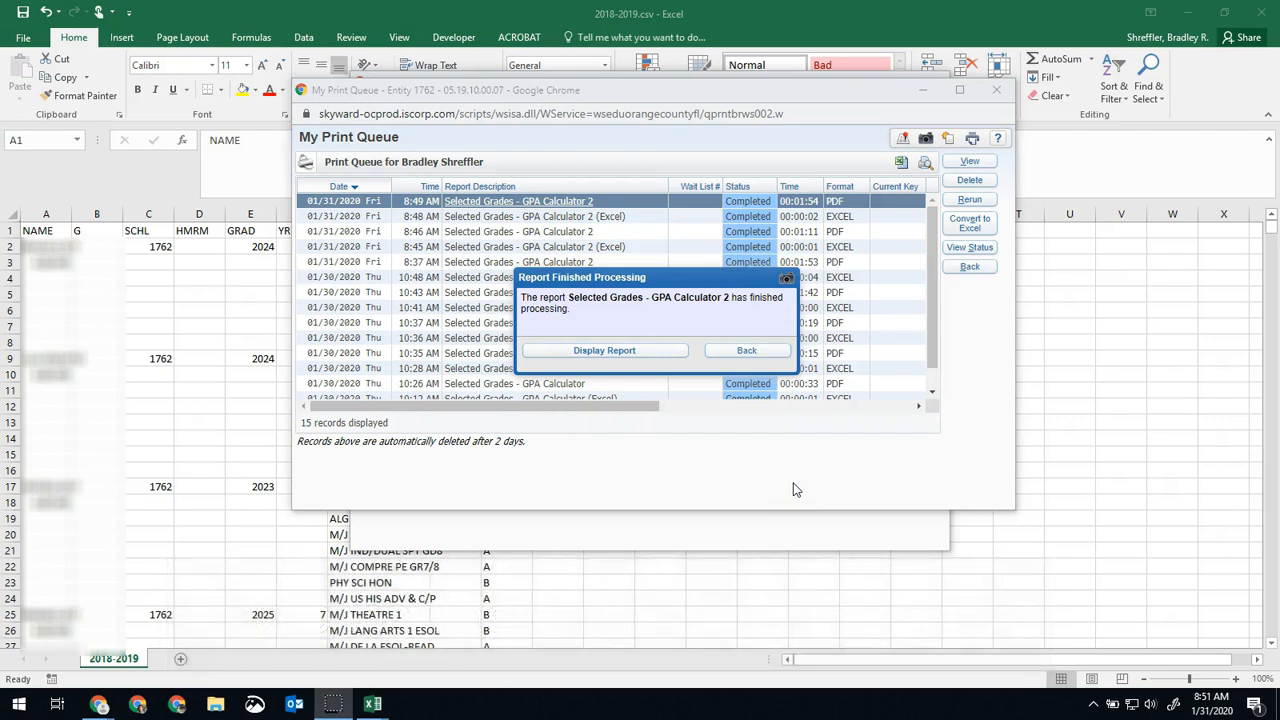
{"action": "left_click", "coordinate": [744, 352]}
{"action": "left_click", "coordinate": [972, 223]}
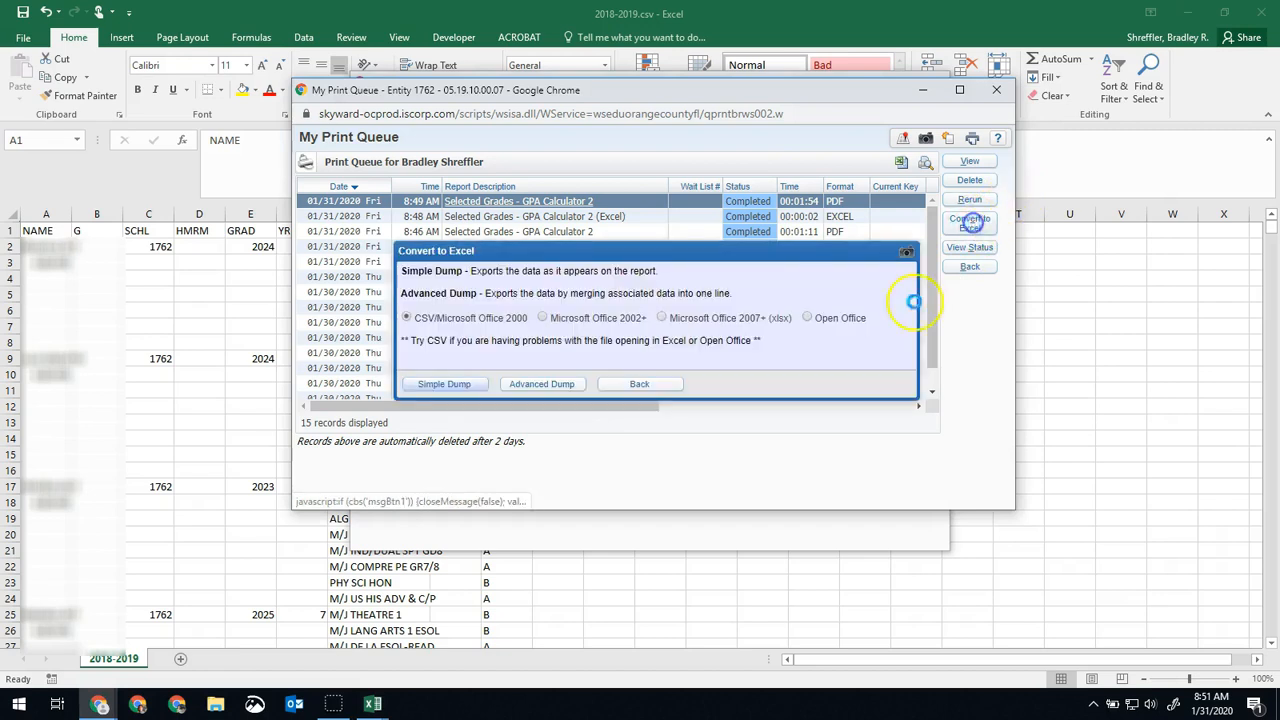
{"action": "left_click", "coordinate": [444, 384]}
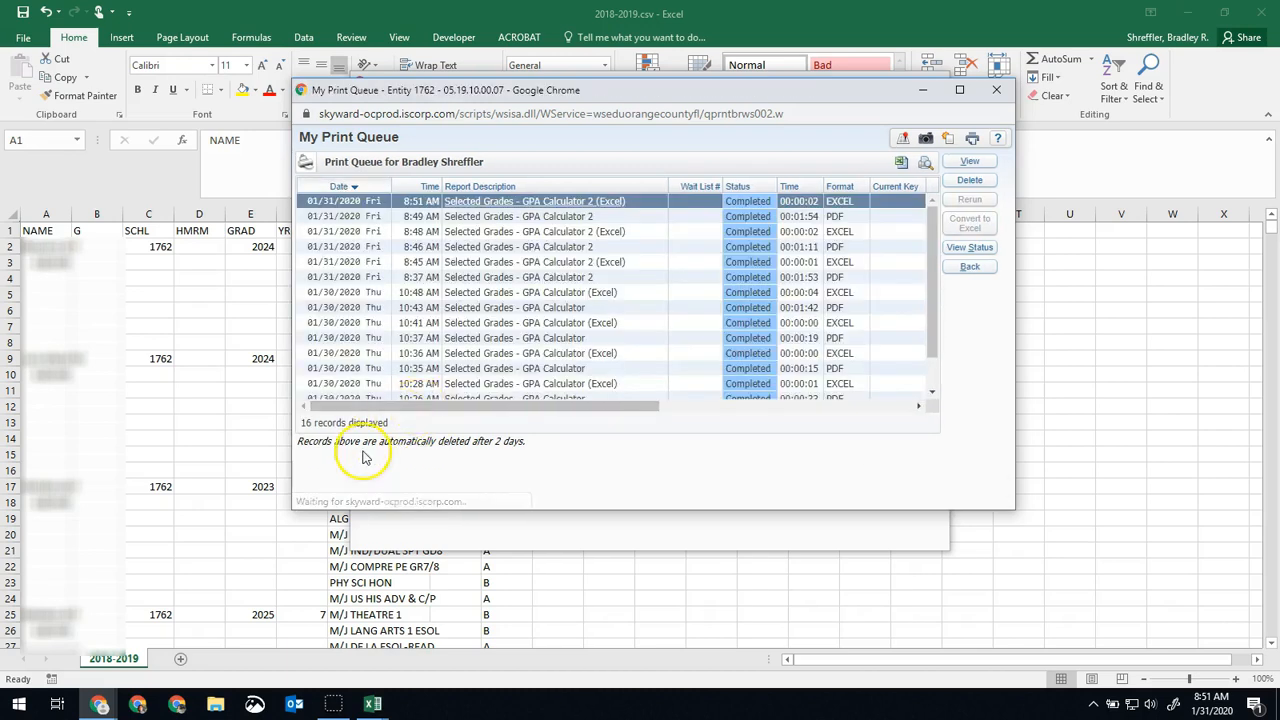
{"action": "left_click", "coordinate": [579, 352]}
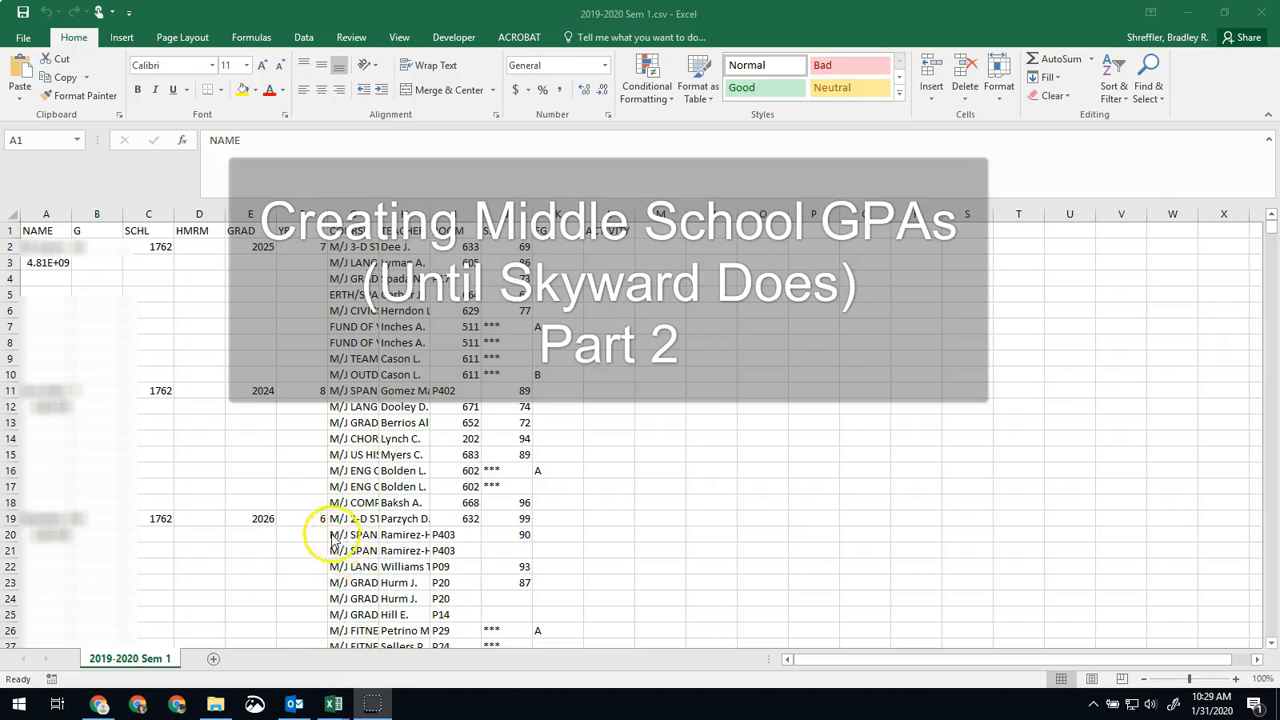
Open the 2017-2018.csv workbook and widen column A so the full ID numbers show instead of scientific notation.
{"action": "mouse_move", "coordinate": [333, 706]}
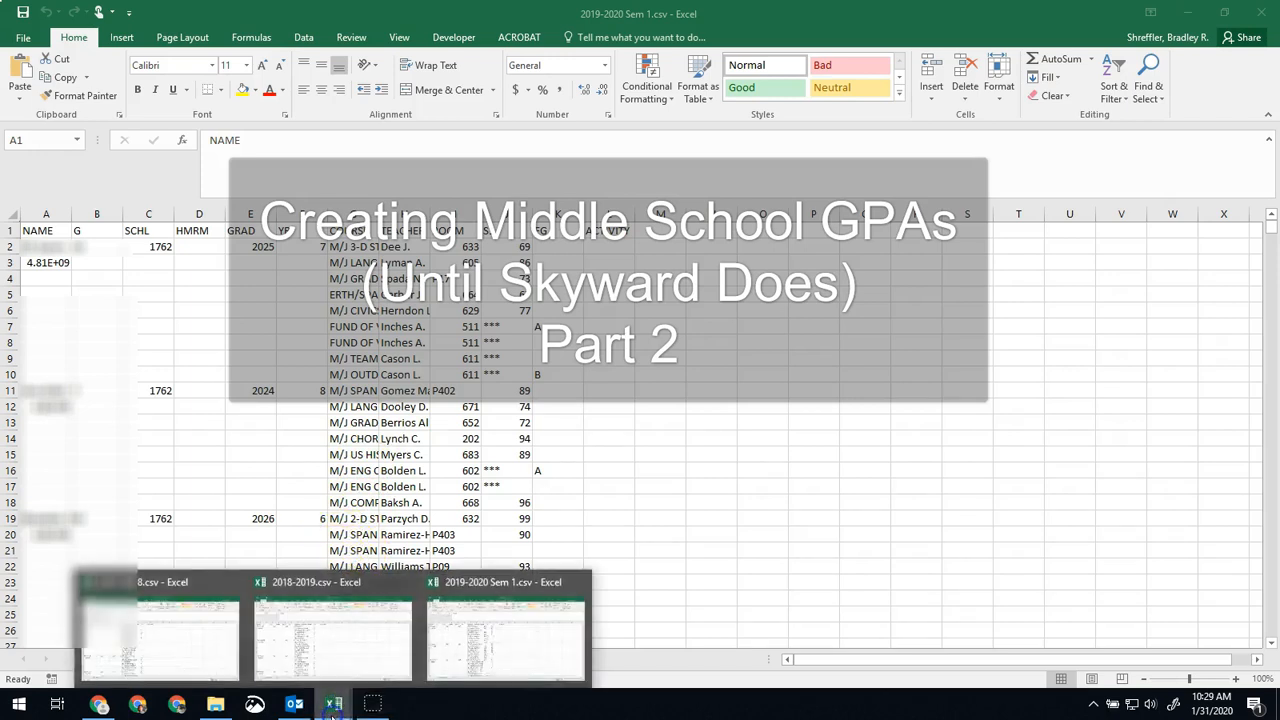
{"action": "left_click", "coordinate": [163, 644]}
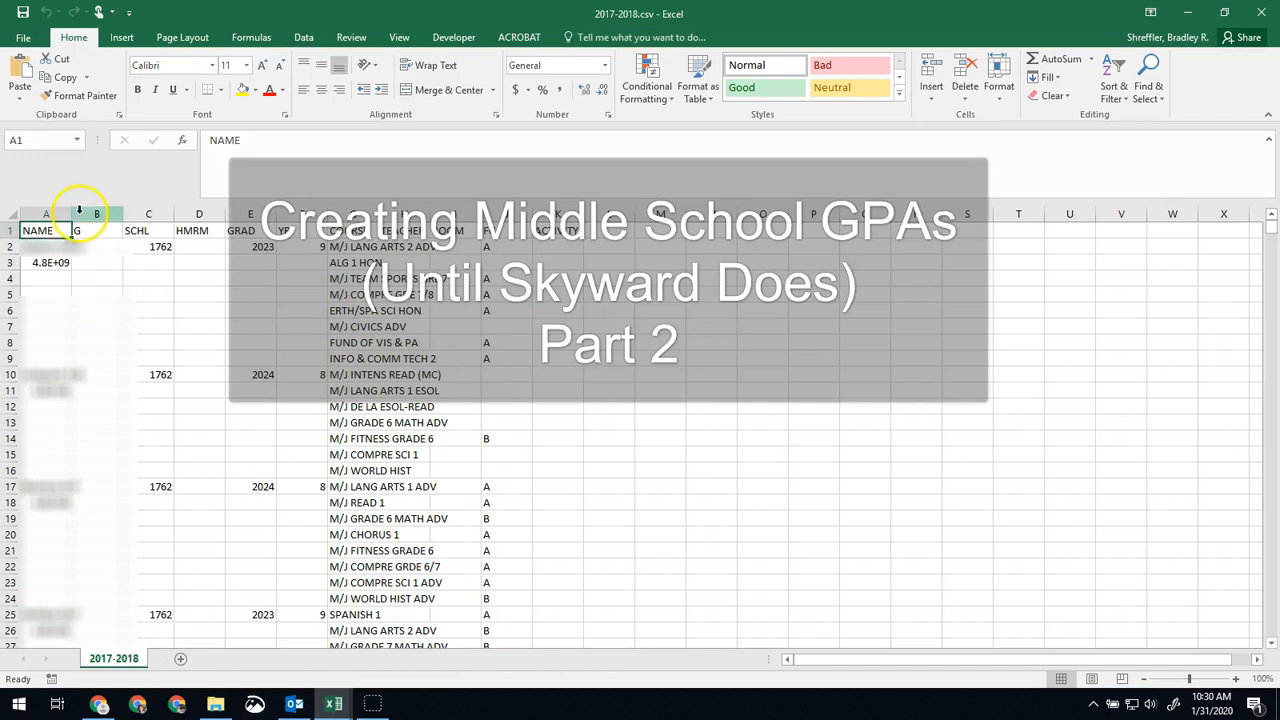
{"action": "left_click_drag", "start_coordinate": [71, 213], "coordinate": [130, 213]}
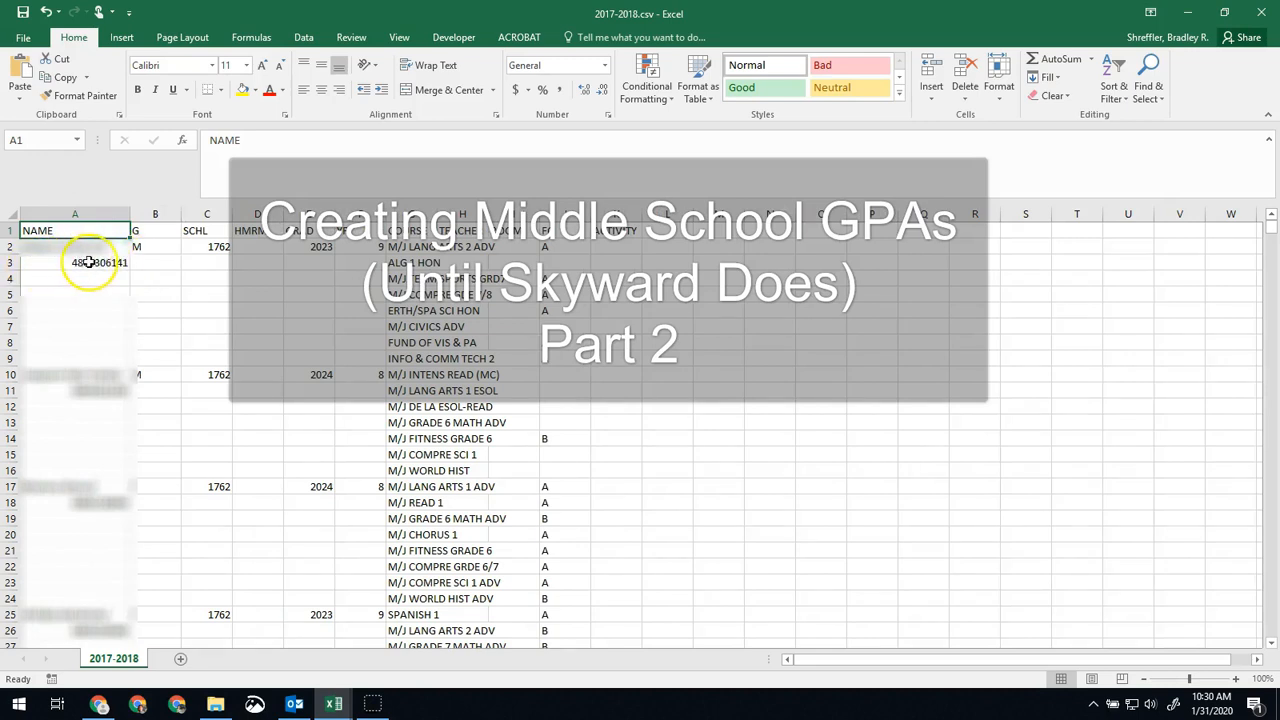
{"action": "left_click_drag", "start_coordinate": [130, 213], "coordinate": [84, 213]}
{"action": "left_click_drag", "start_coordinate": [87, 210], "coordinate": [72, 212]}
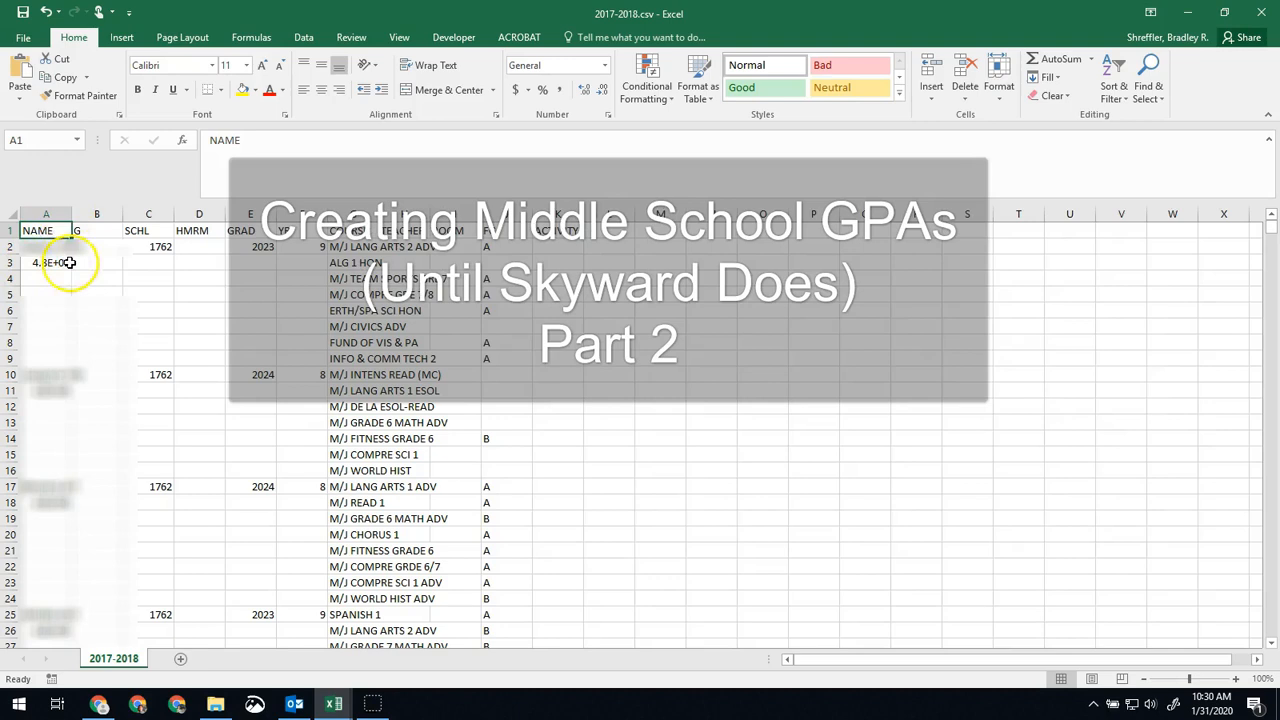
{"action": "left_click_drag", "start_coordinate": [70, 214], "coordinate": [137, 214]}
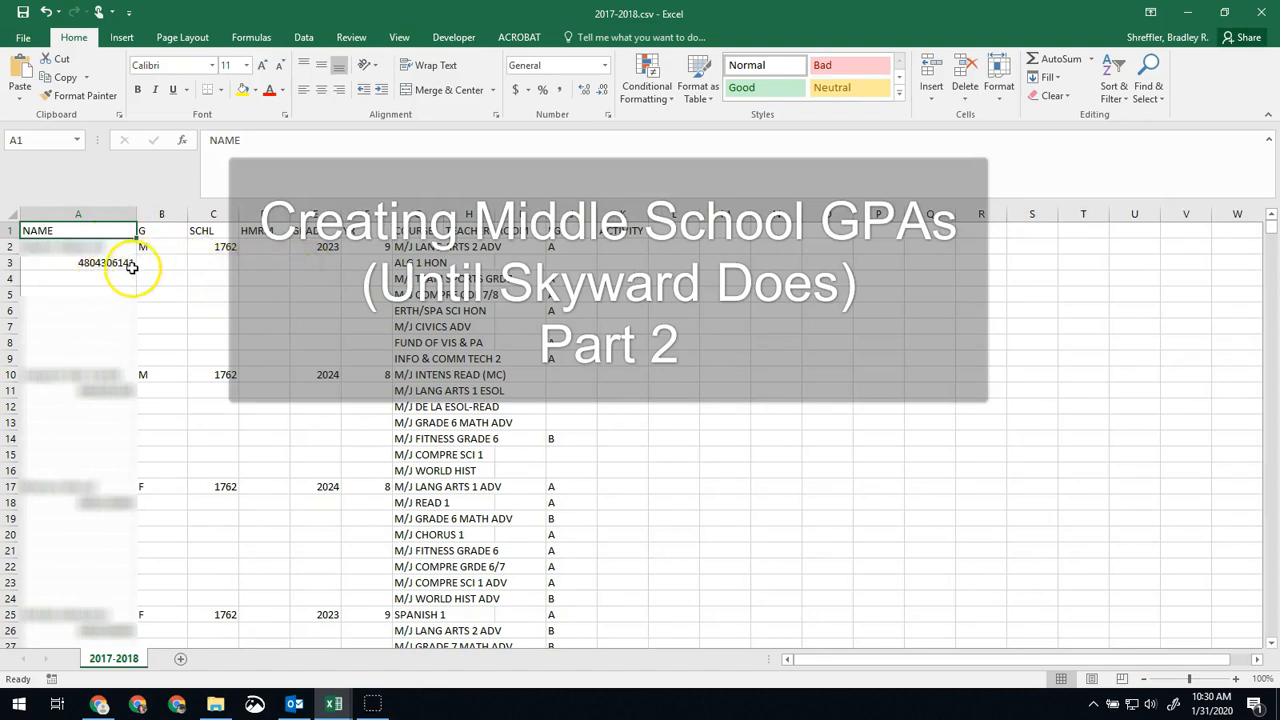
Copy columns A through K of the 2017-2018 sheet.
{"action": "left_click", "coordinate": [69, 212]}
{"action": "left_click_drag", "start_coordinate": [69, 213], "coordinate": [622, 205]}
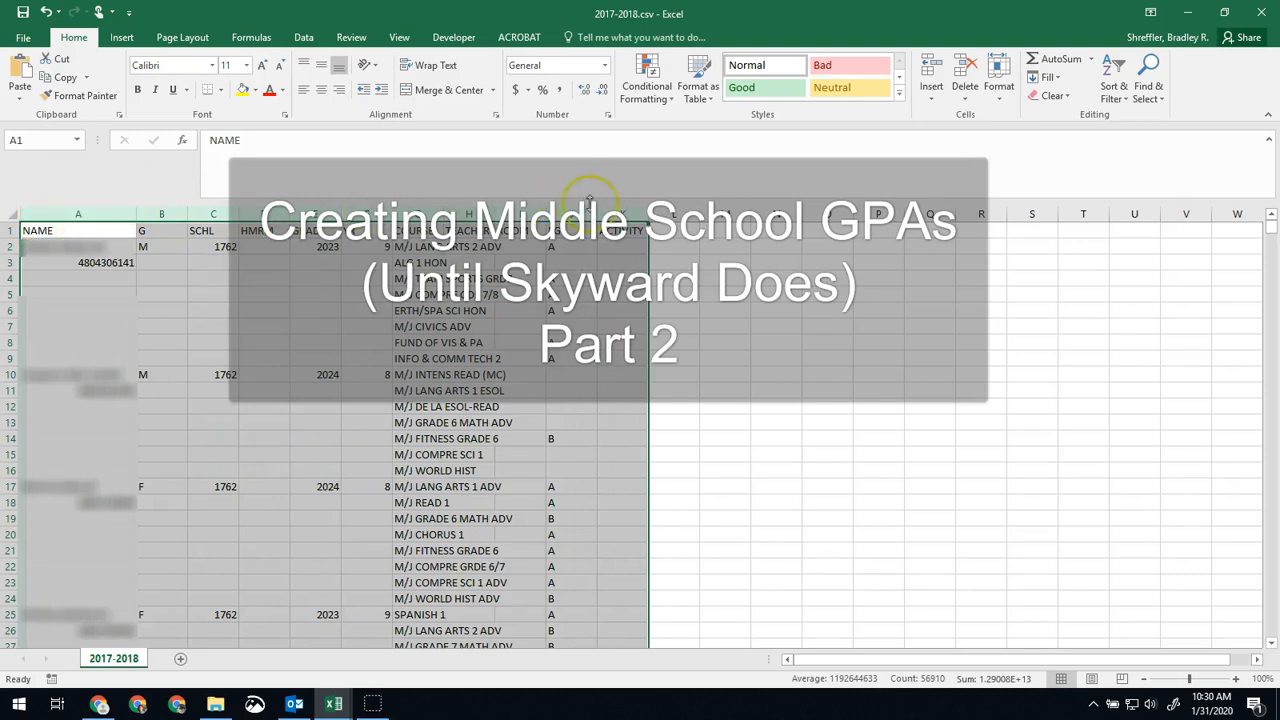
{"action": "right_click", "coordinate": [271, 220]}
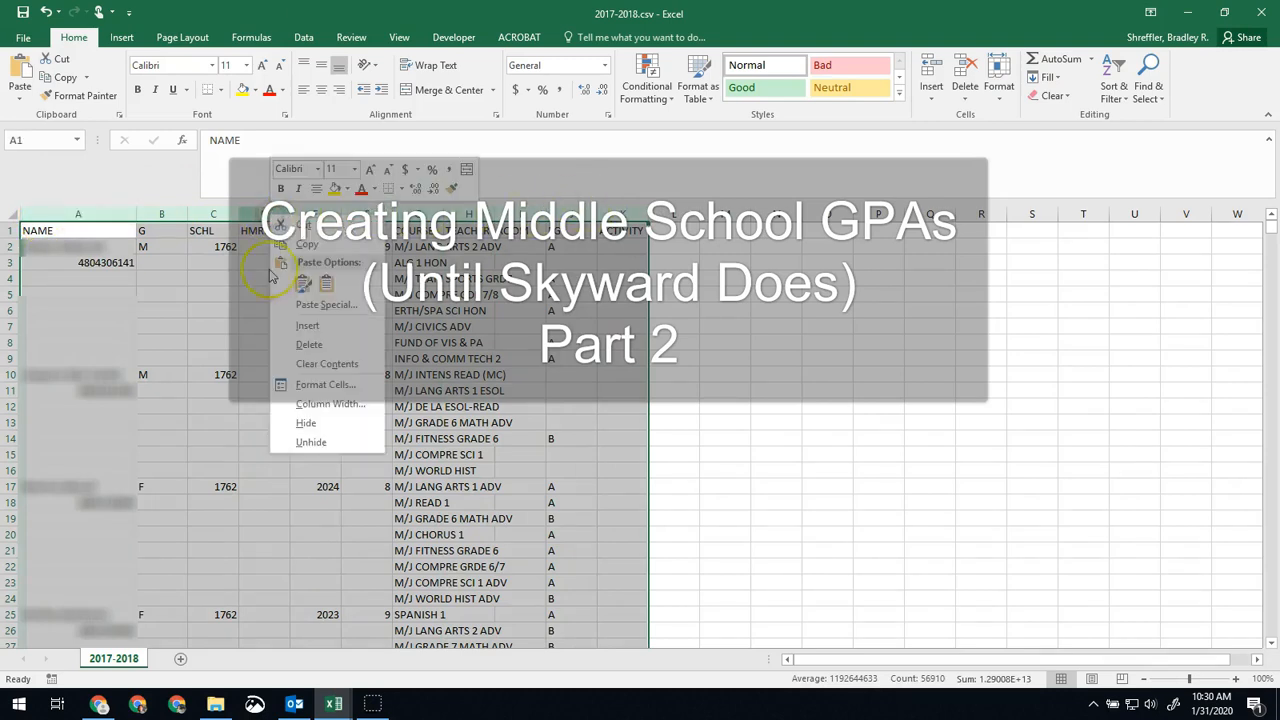
{"action": "left_click", "coordinate": [309, 245]}
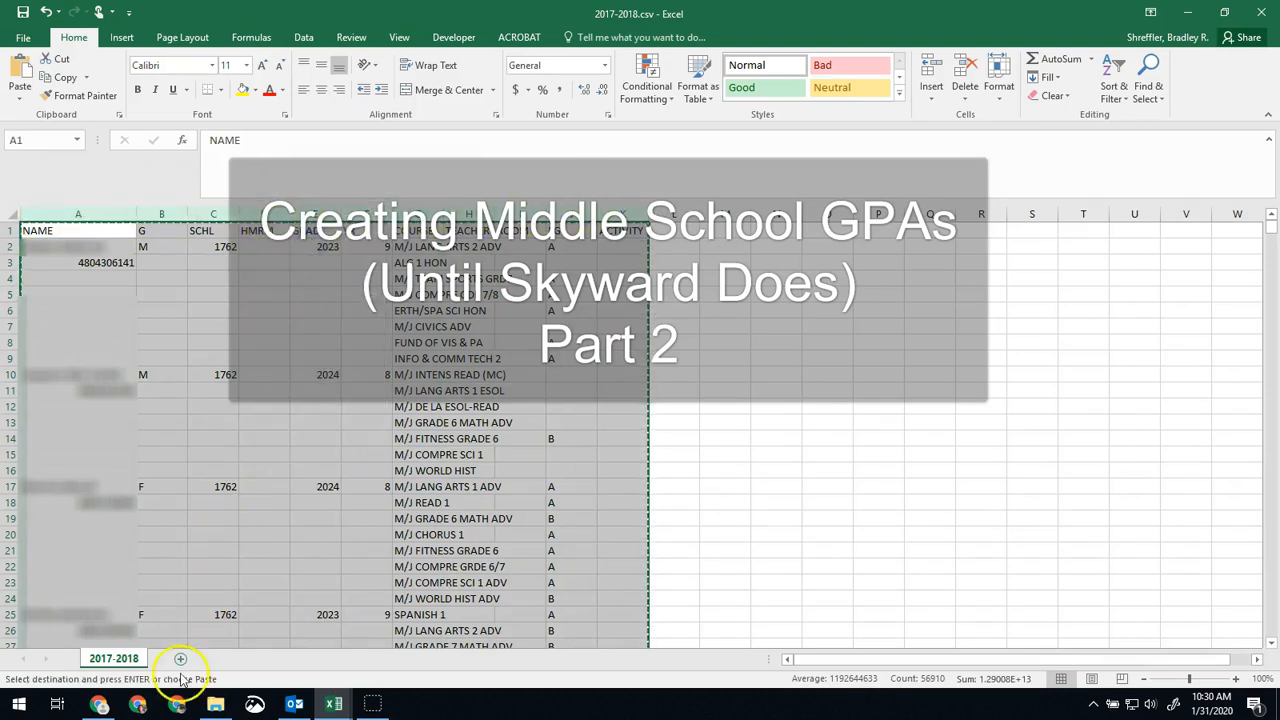
Switch to the MS GPA Calculation Template in Chrome and paste the copied data at cell A1 of the Raw 17-18 sheet, waiting out the unresponsive page.
{"action": "left_click", "coordinate": [98, 704]}
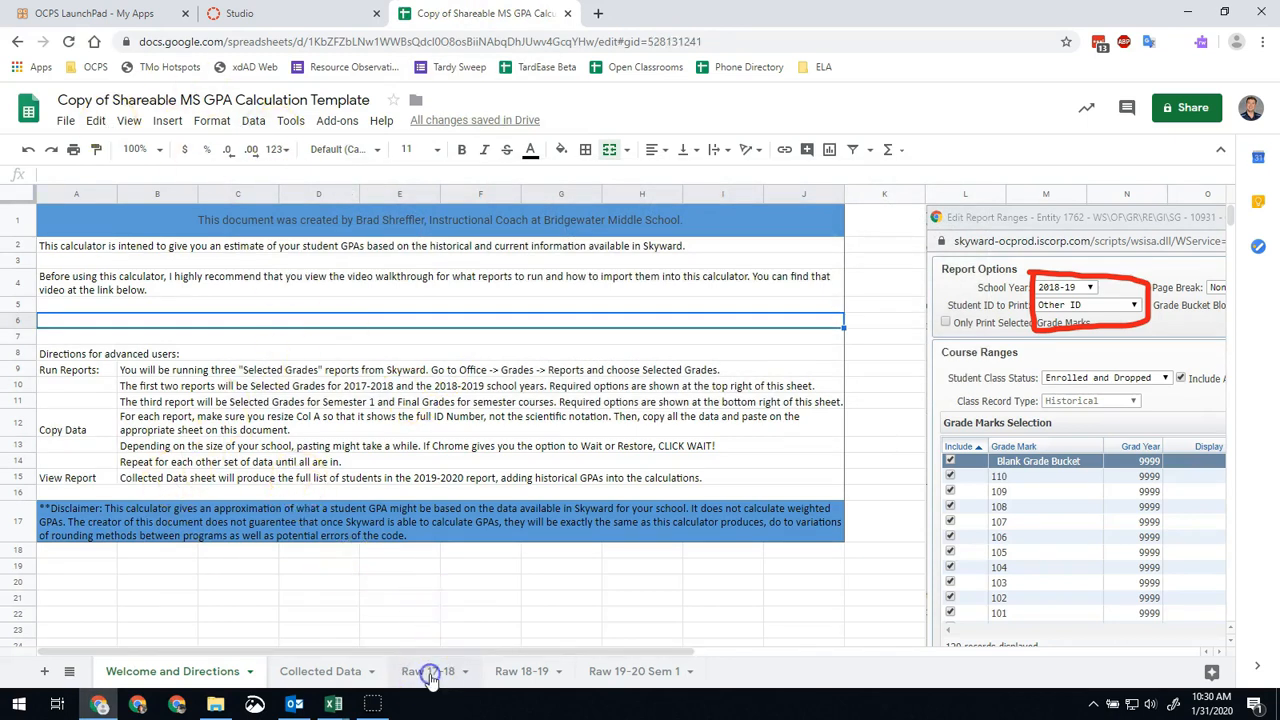
{"action": "left_click", "coordinate": [432, 679]}
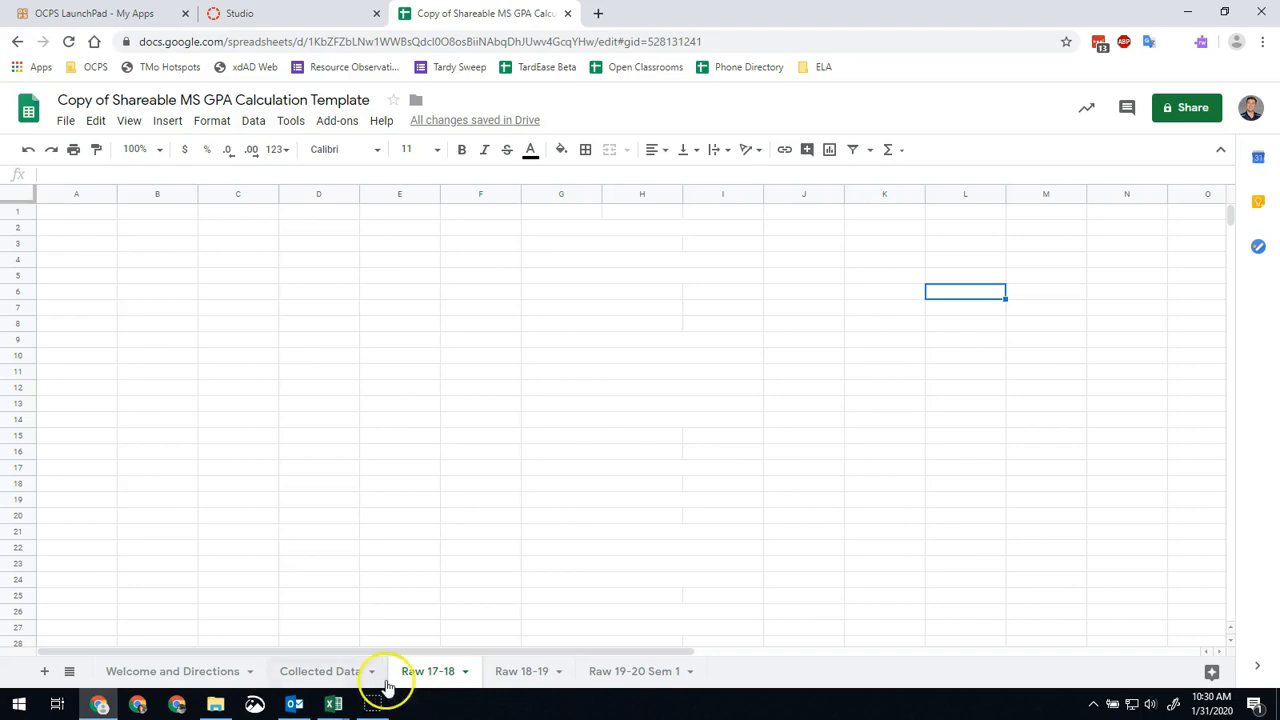
{"action": "left_click", "coordinate": [72, 220]}
{"action": "right_click", "coordinate": [72, 218]}
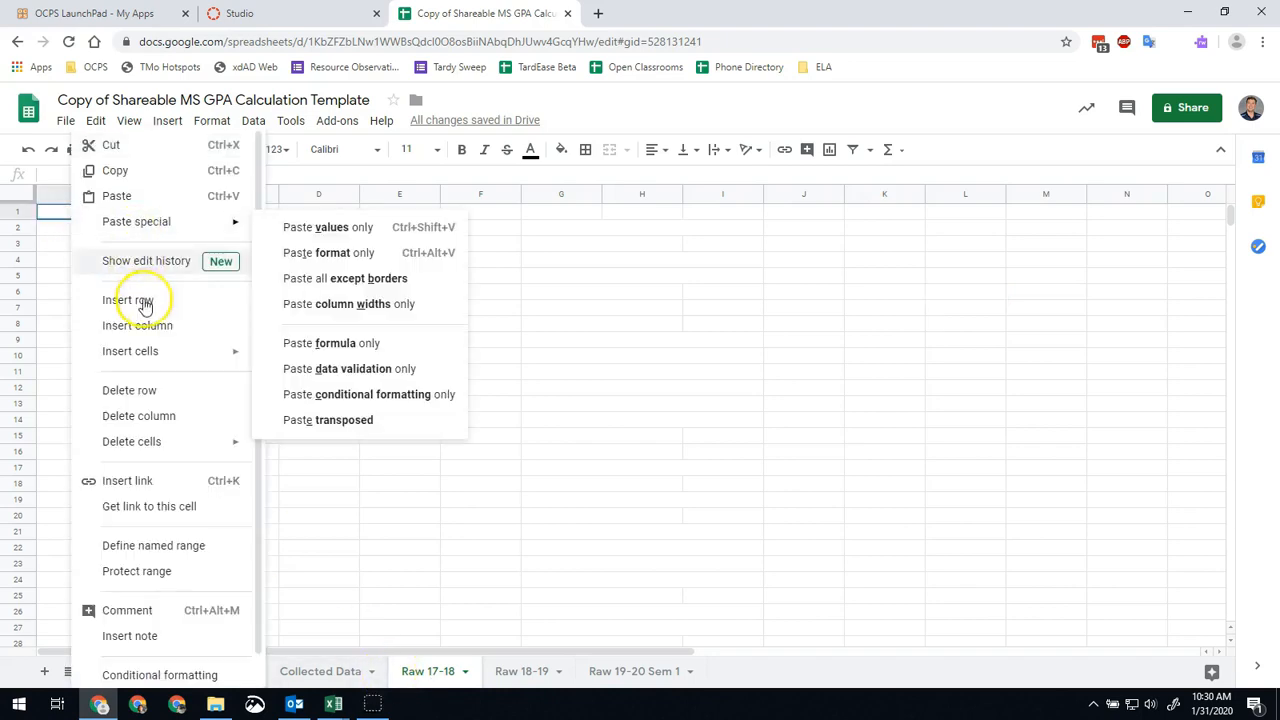
{"action": "left_click", "coordinate": [126, 198]}
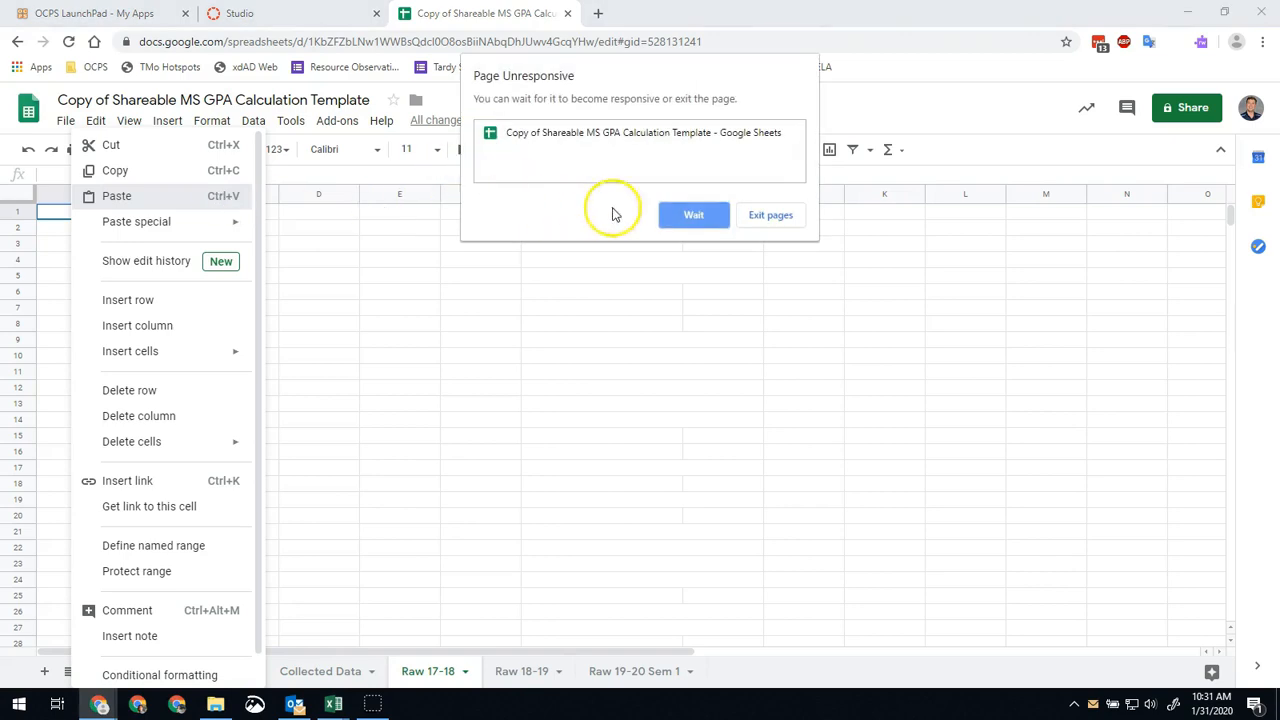
{"action": "left_click", "coordinate": [684, 217]}
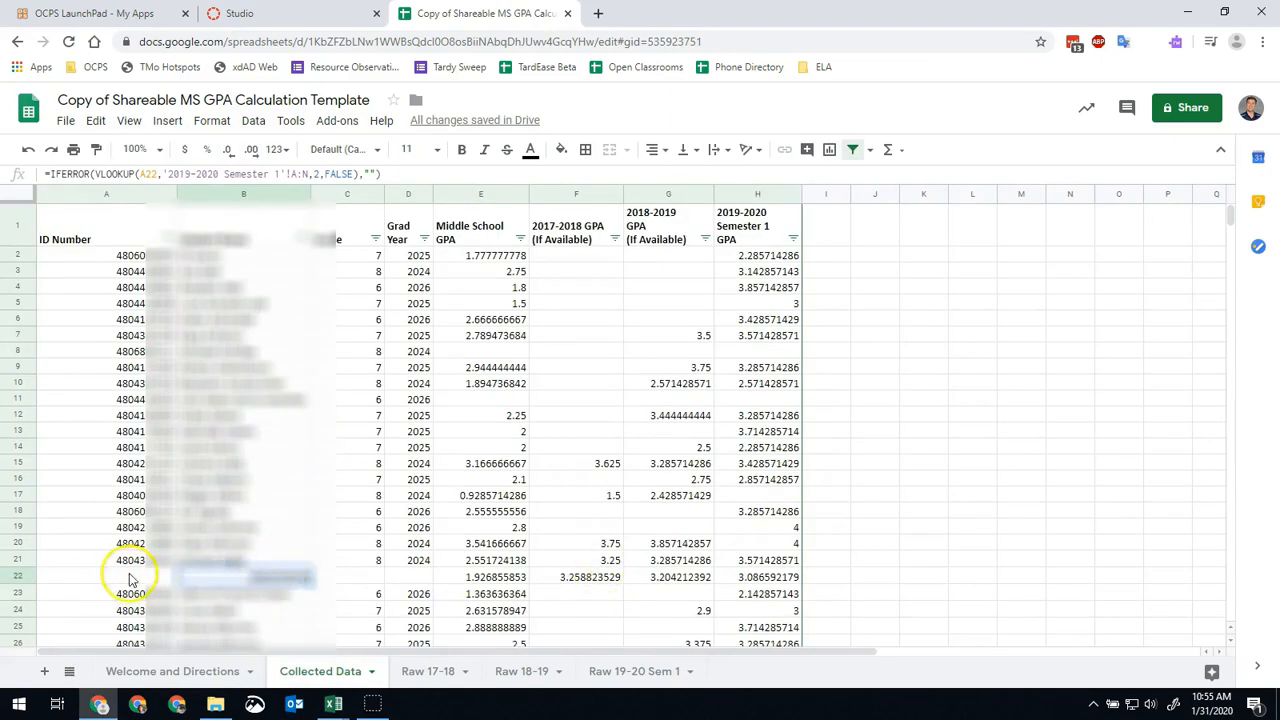
Examine the calculated GPAs on the Collected Data sheet, including the student in row 8 without a middle school GPA.
{"action": "scroll", "coordinate": [672, 453], "scroll_direction": "down", "scroll_amount": 1}
{"action": "scroll", "coordinate": [640, 455], "scroll_direction": "down", "scroll_amount": 10}
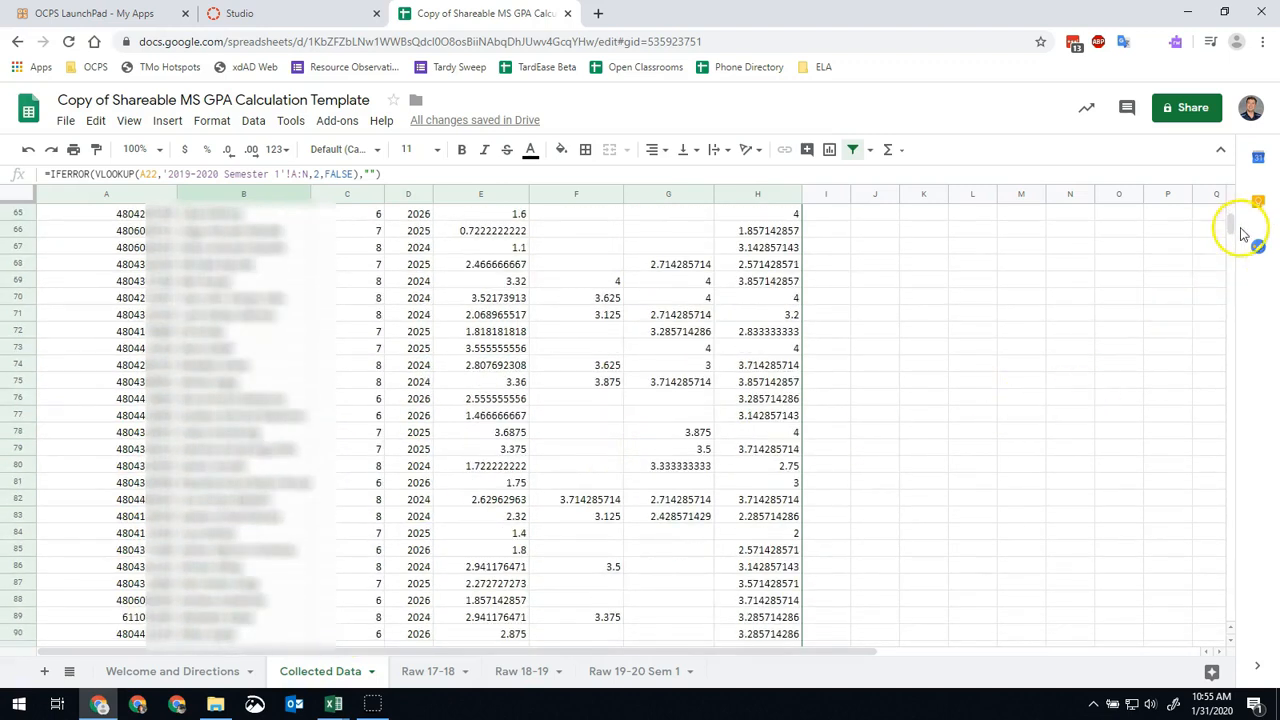
{"action": "left_click_drag", "start_coordinate": [1234, 223], "coordinate": [1233, 182]}
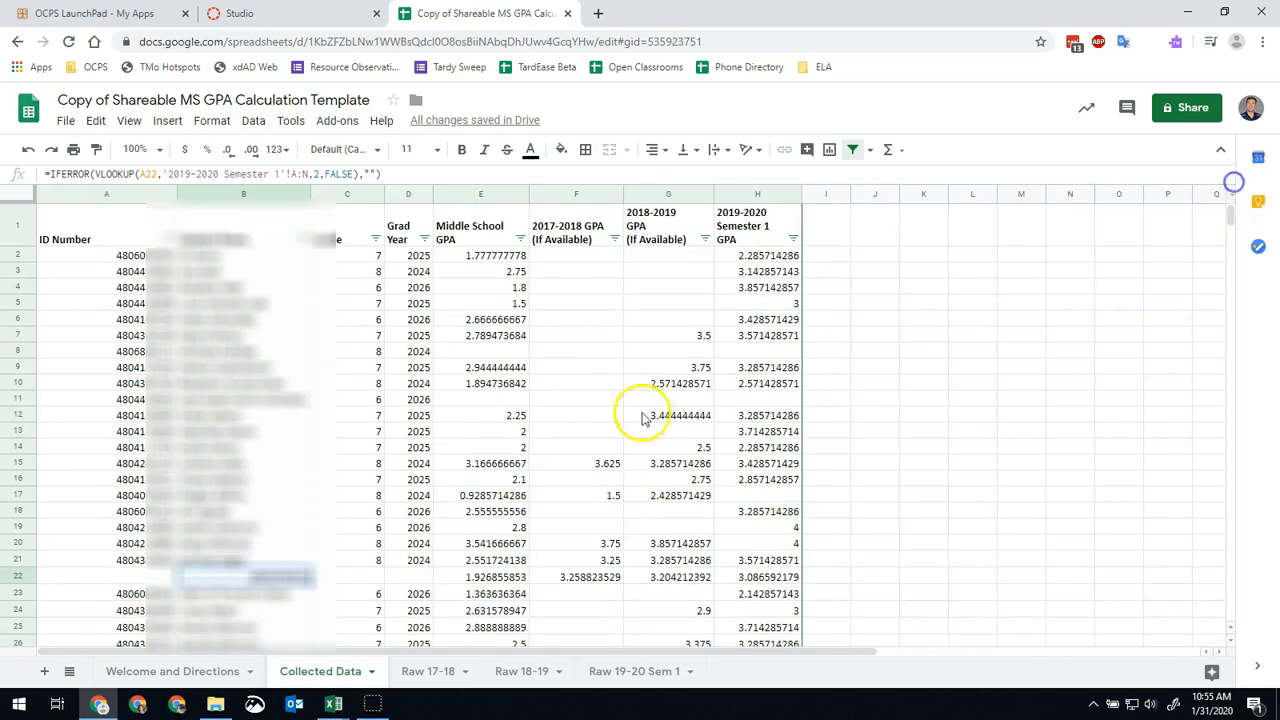
{"action": "left_click", "coordinate": [489, 240]}
{"action": "left_click", "coordinate": [483, 287]}
{"action": "left_click", "coordinate": [521, 352]}
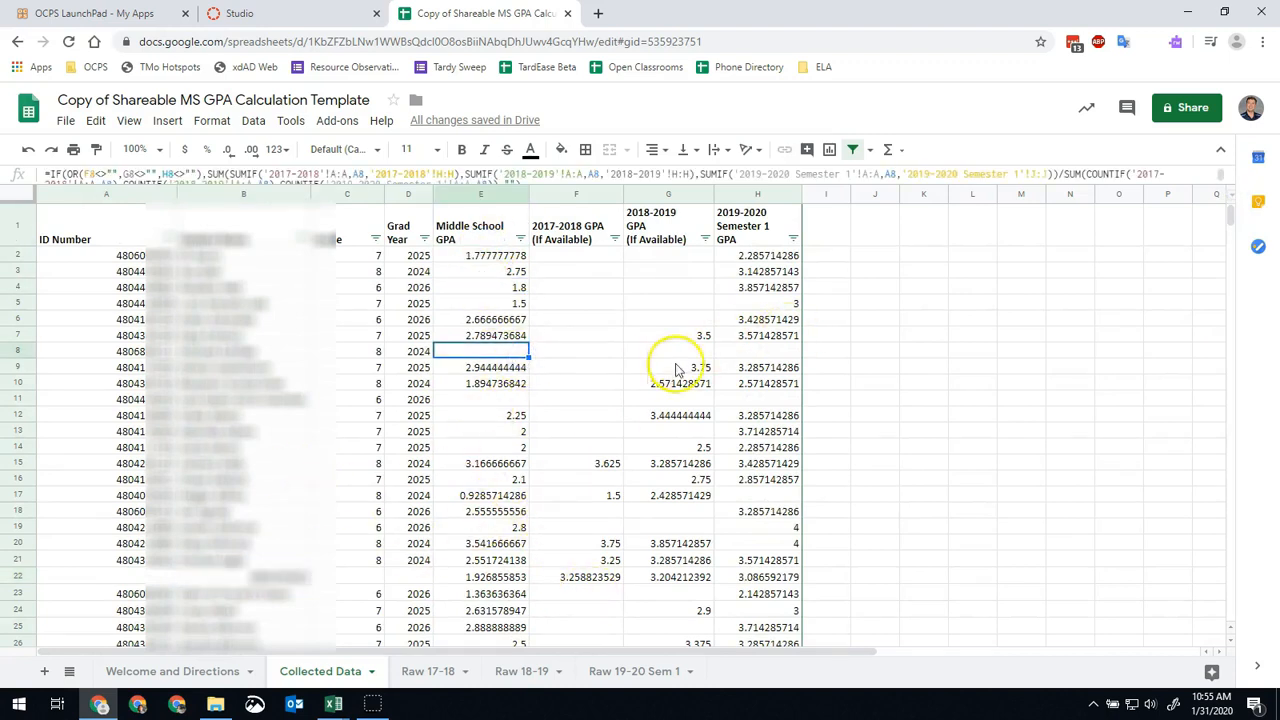
{"action": "left_click", "coordinate": [213, 350]}
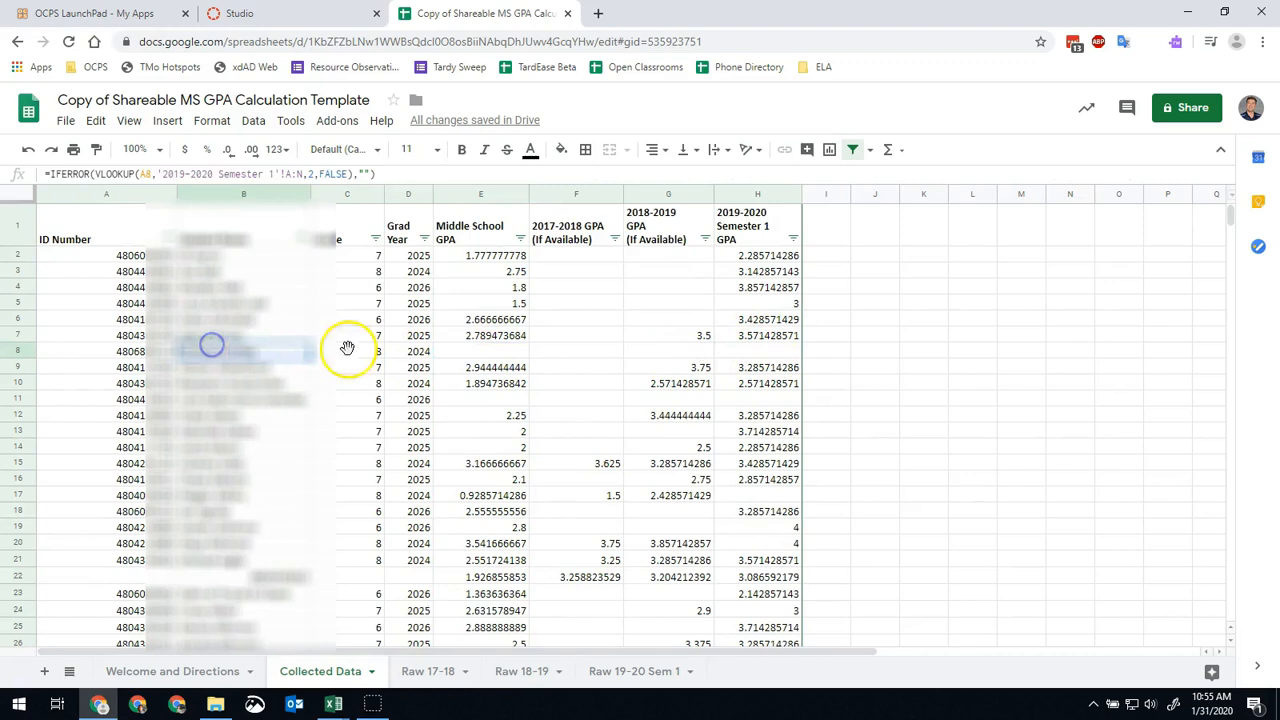
{"action": "left_click", "coordinate": [481, 351]}
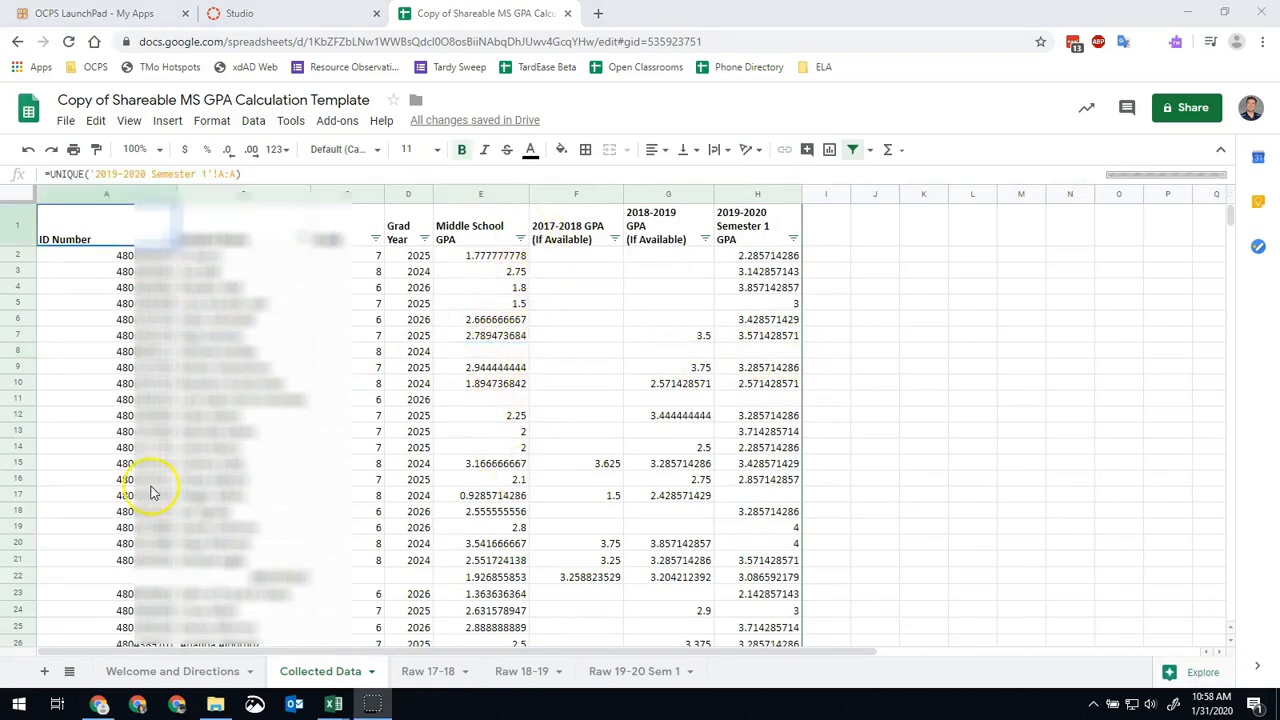
{"action": "scroll", "coordinate": [274, 508], "scroll_direction": "down", "scroll_amount": 1}
{"action": "scroll", "coordinate": [418, 497], "scroll_direction": "up", "scroll_amount": 1}
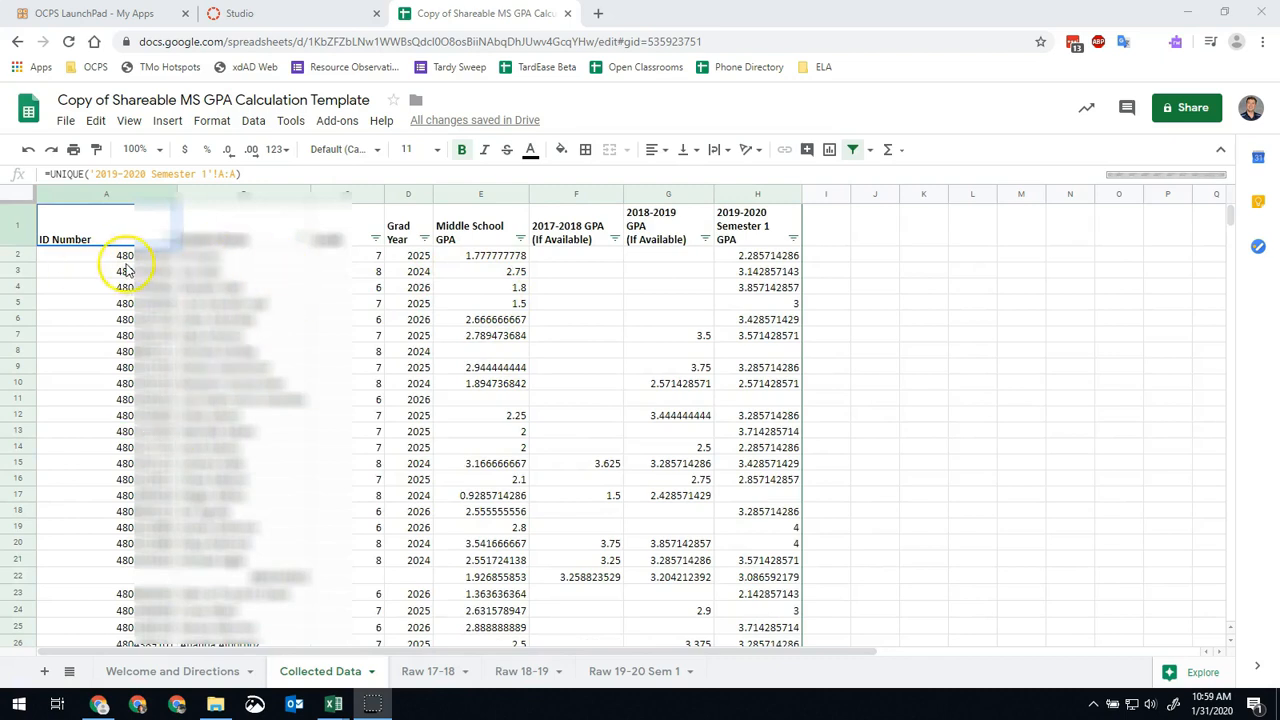
Filter the ID Number column on the Collected Data sheet to hide the row that has no student ID.
{"action": "left_click", "coordinate": [92, 256]}
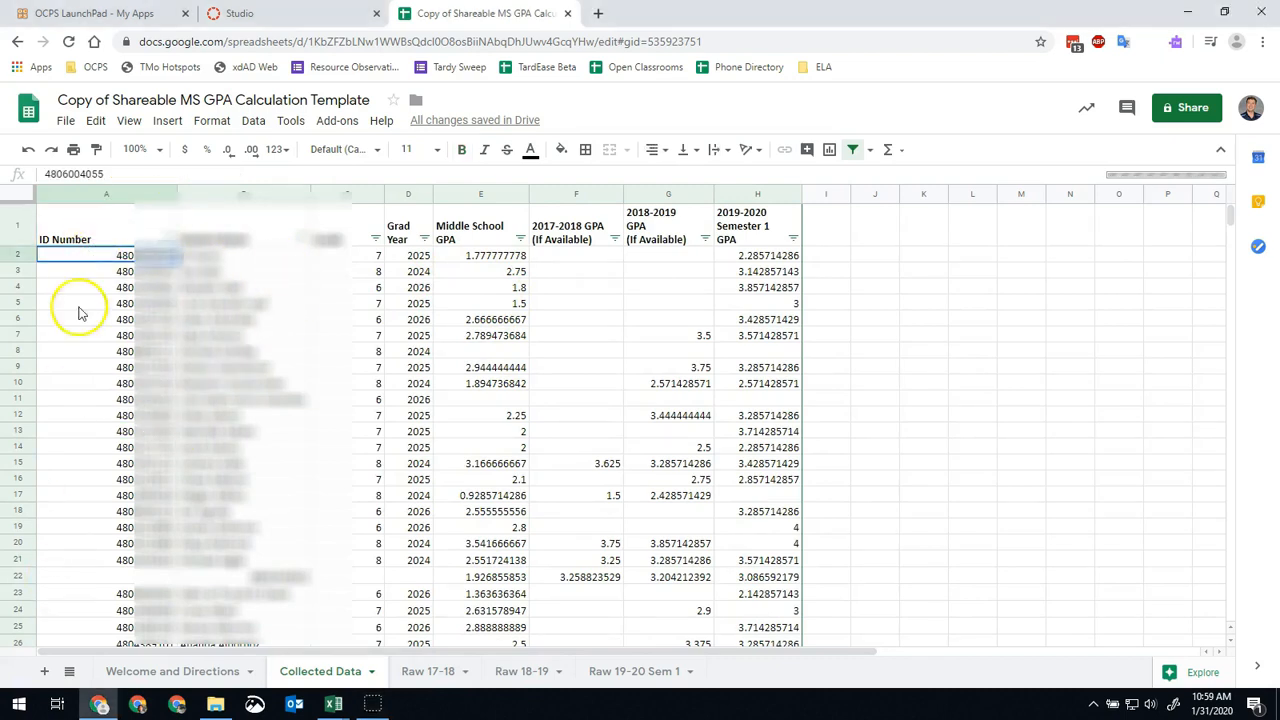
{"action": "left_click", "coordinate": [107, 232]}
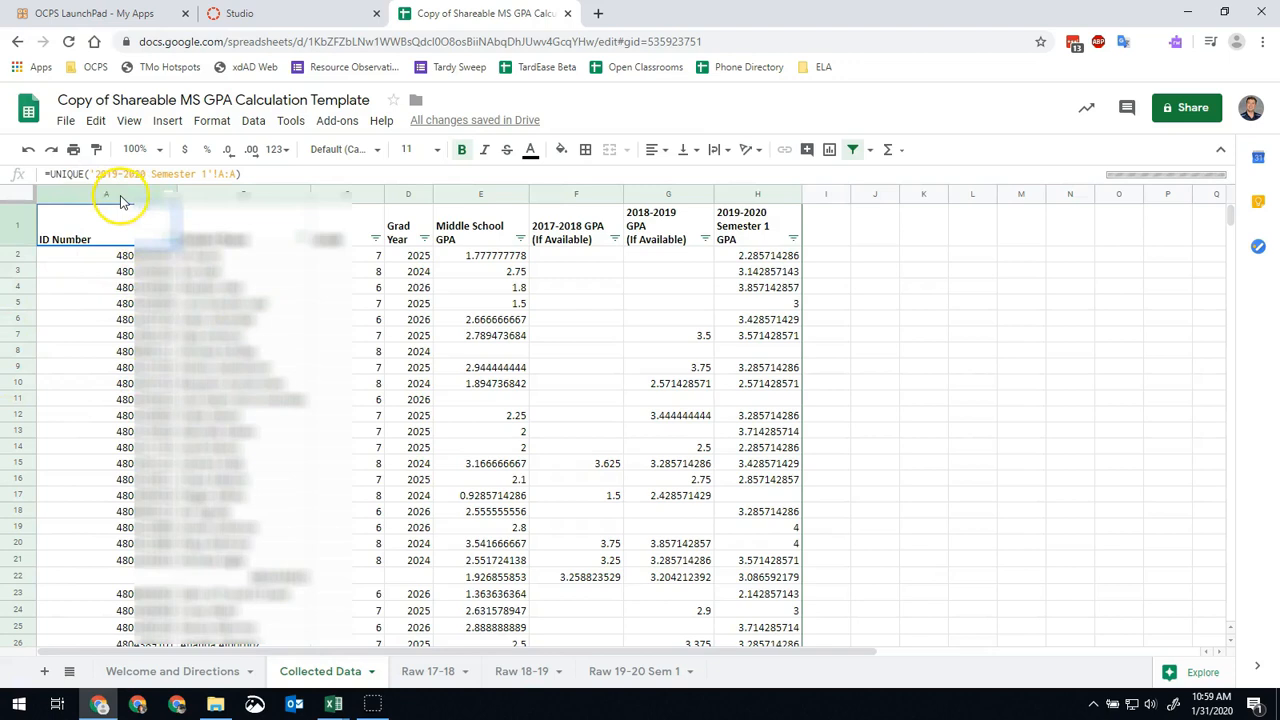
{"action": "left_click", "coordinate": [167, 237]}
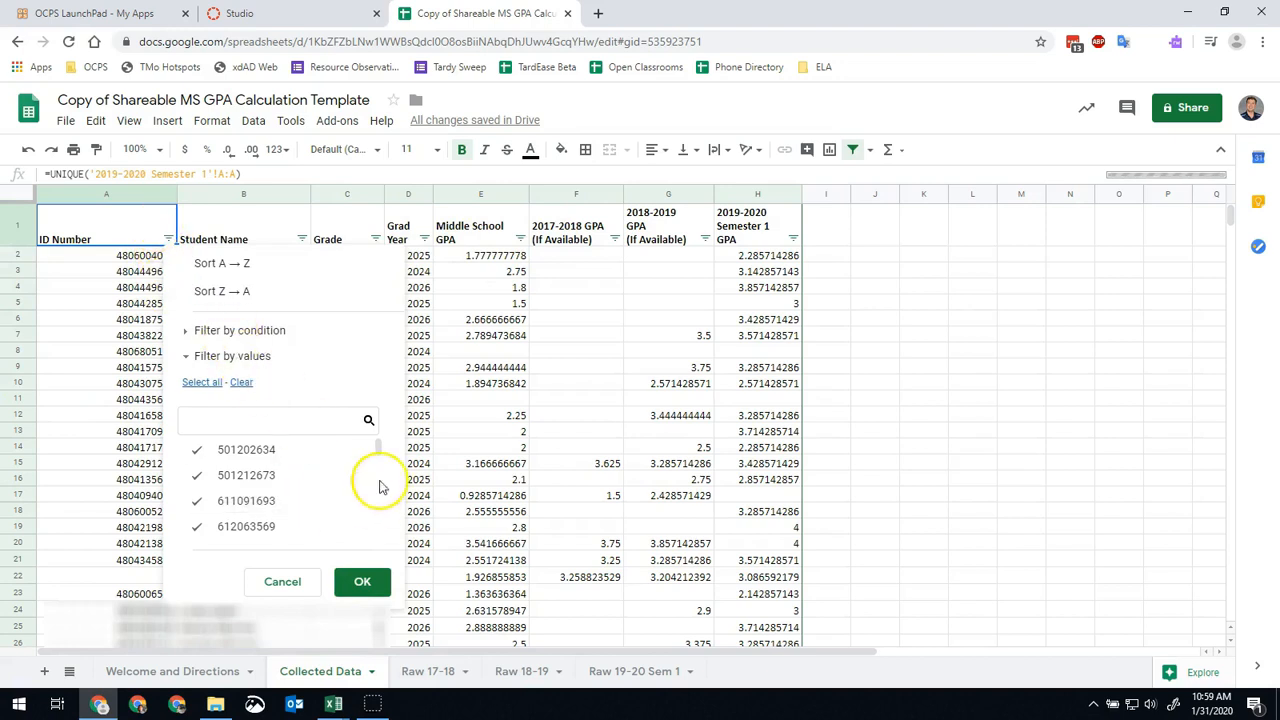
{"action": "left_click_drag", "start_coordinate": [378, 458], "coordinate": [374, 551]}
{"action": "left_click", "coordinate": [266, 531]}
{"action": "left_click", "coordinate": [364, 584]}
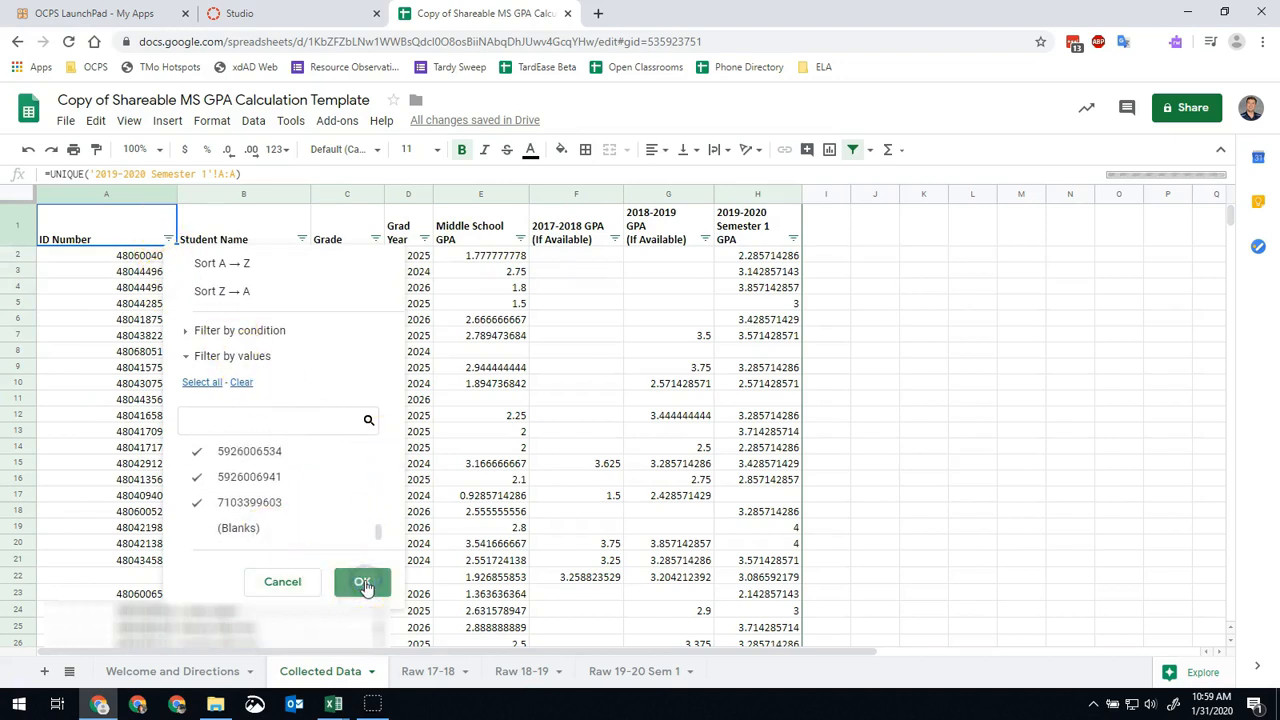
Copy columns A through H of the Collected Data sheet.
{"action": "left_click", "coordinate": [107, 195]}
{"action": "left_click", "coordinate": [752, 192], "text": "shift"}
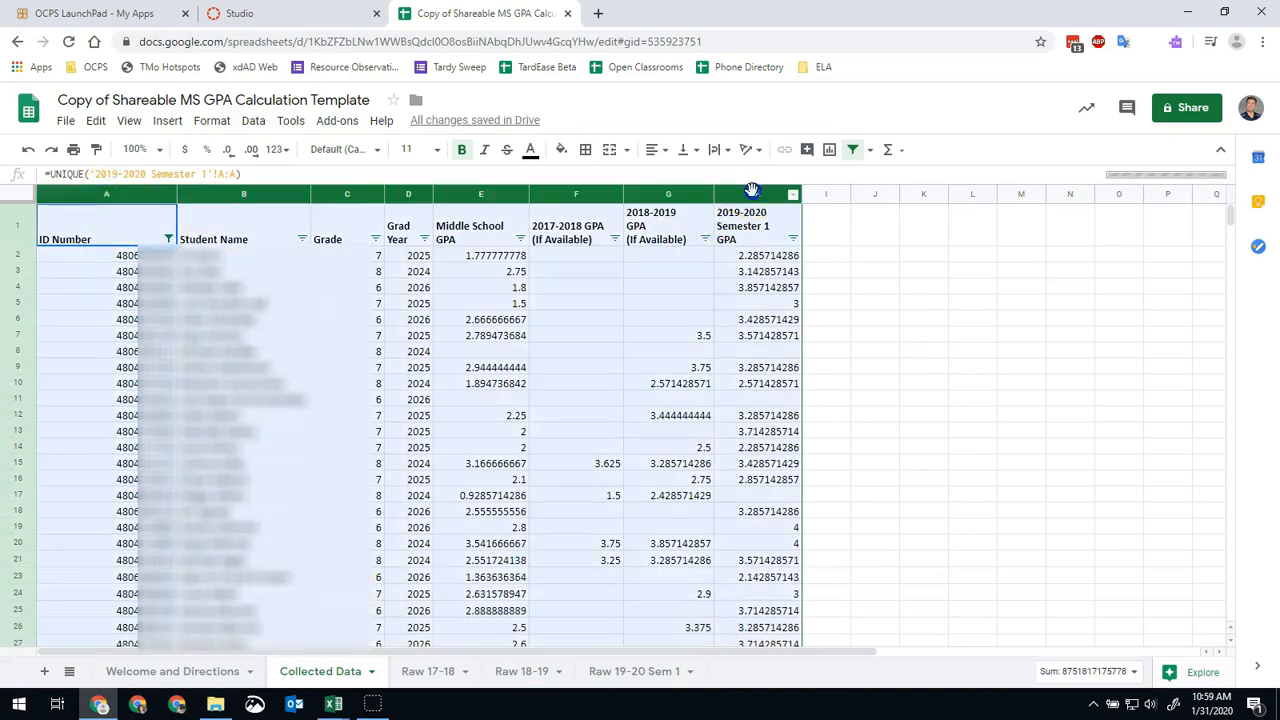
{"action": "right_click", "coordinate": [352, 313]}
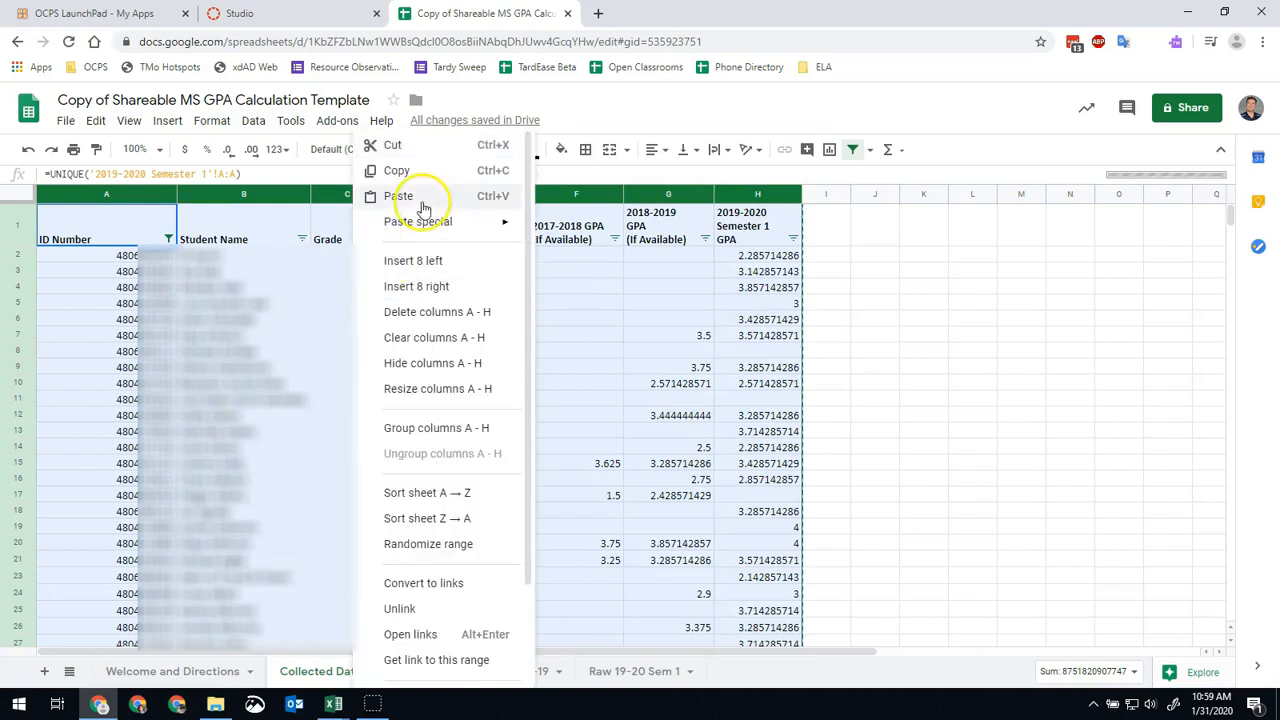
{"action": "left_click", "coordinate": [400, 172]}
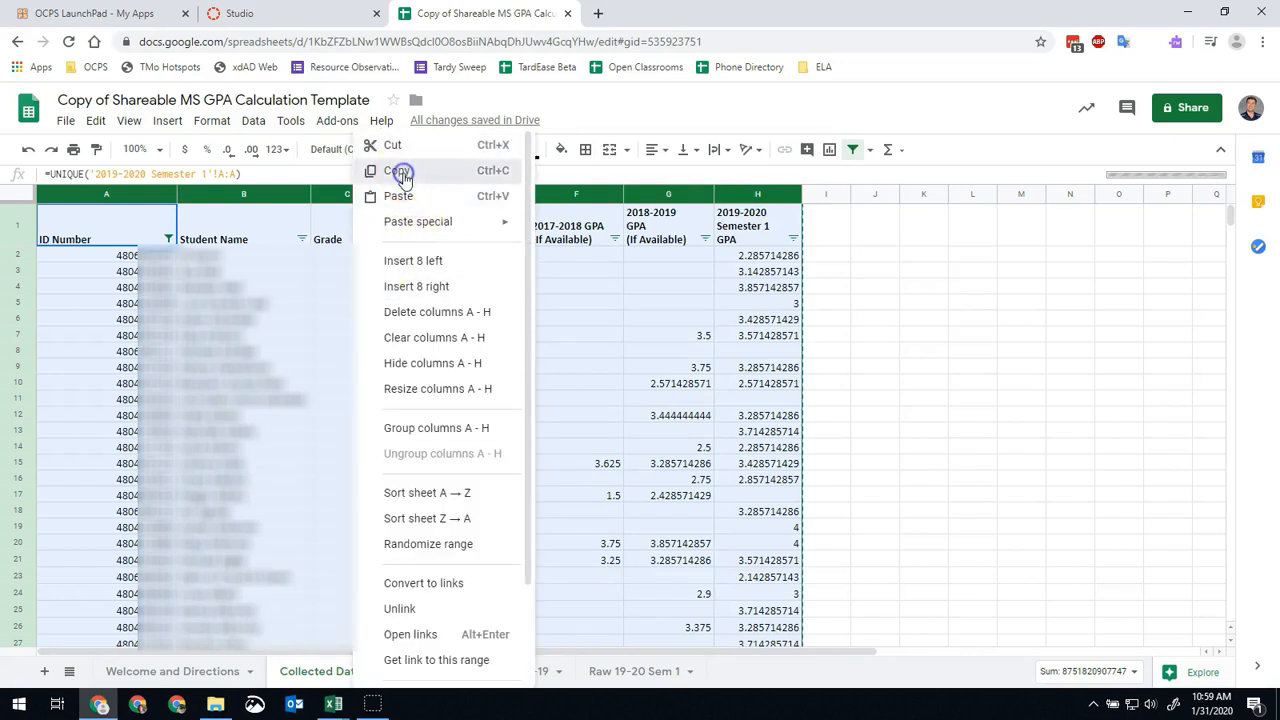
Switch to Excel, create a blank workbook and paste the collected data at cell A1, matching the destination formatting.
{"action": "left_click", "coordinate": [333, 706]}
{"action": "left_click", "coordinate": [166, 641]}
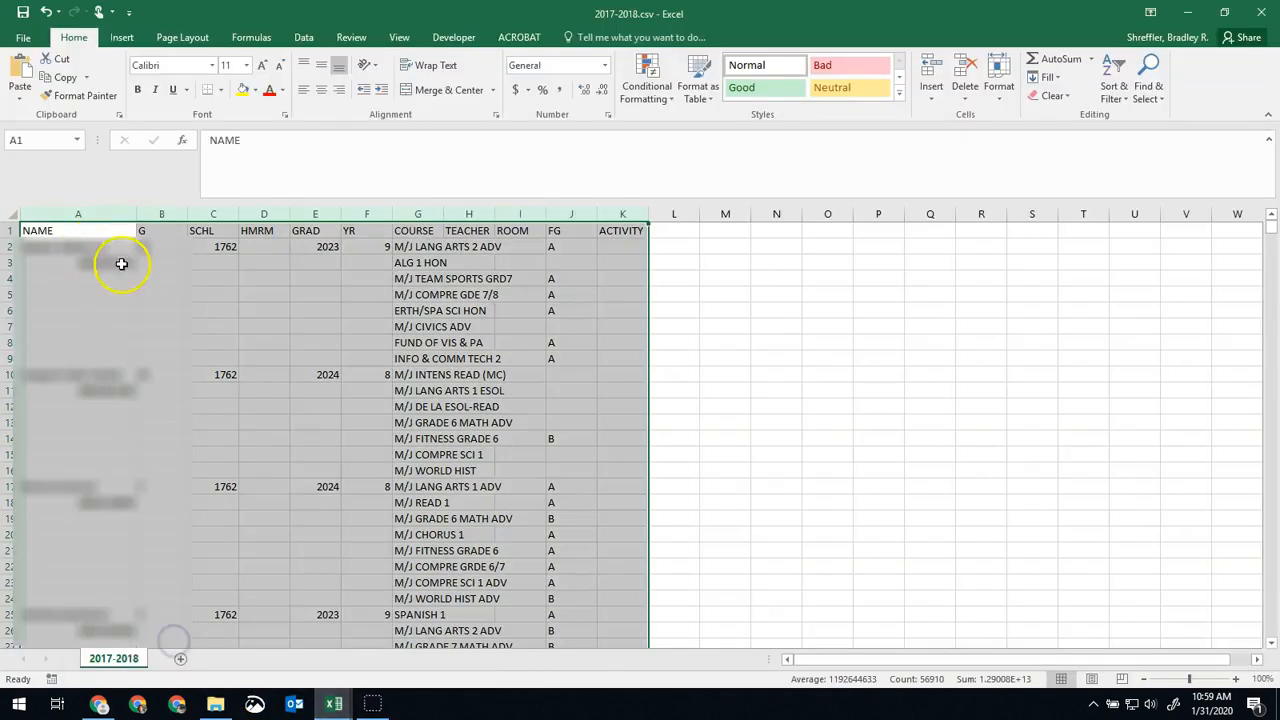
{"action": "left_click", "coordinate": [27, 37]}
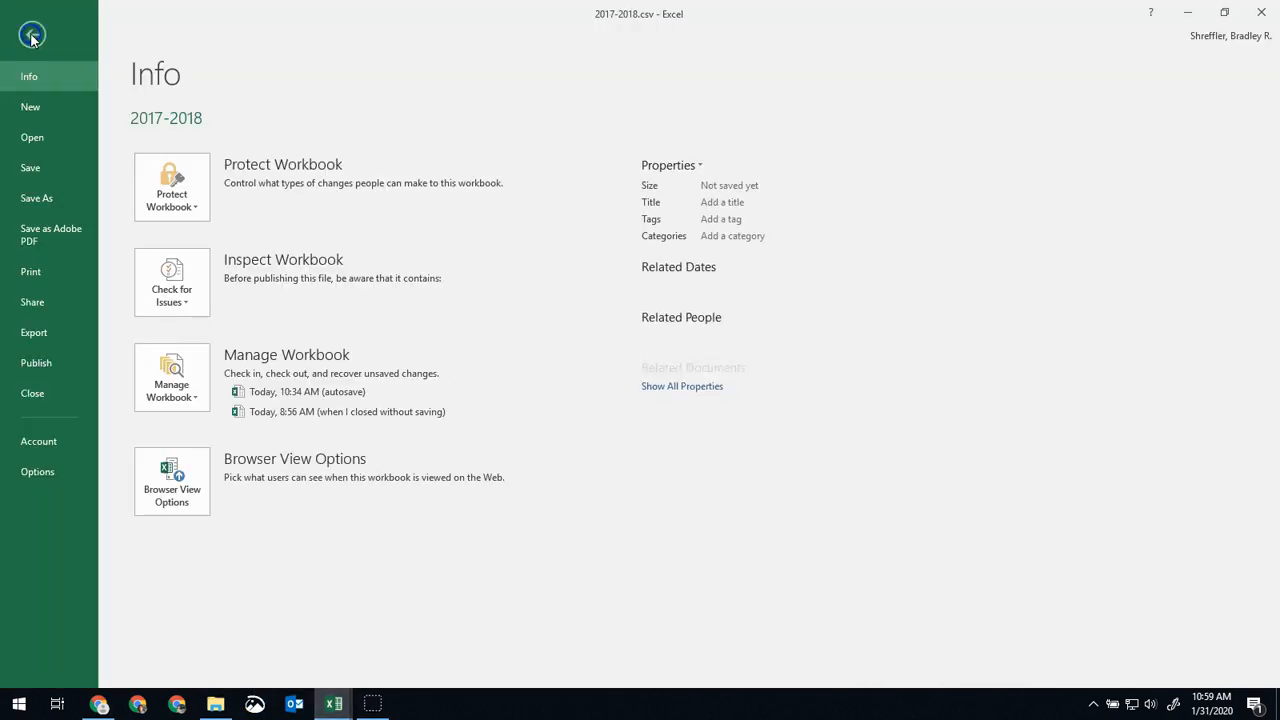
{"action": "left_click", "coordinate": [39, 110]}
{"action": "left_click", "coordinate": [198, 283]}
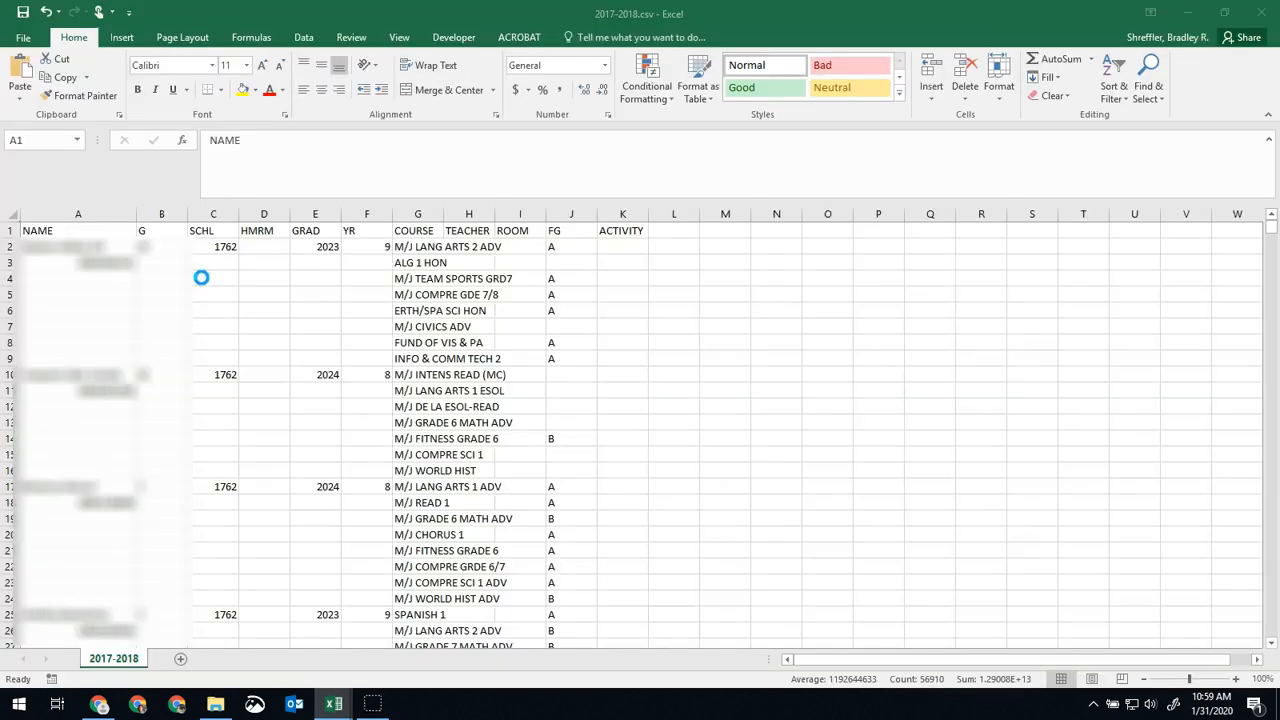
{"action": "right_click", "coordinate": [40, 233]}
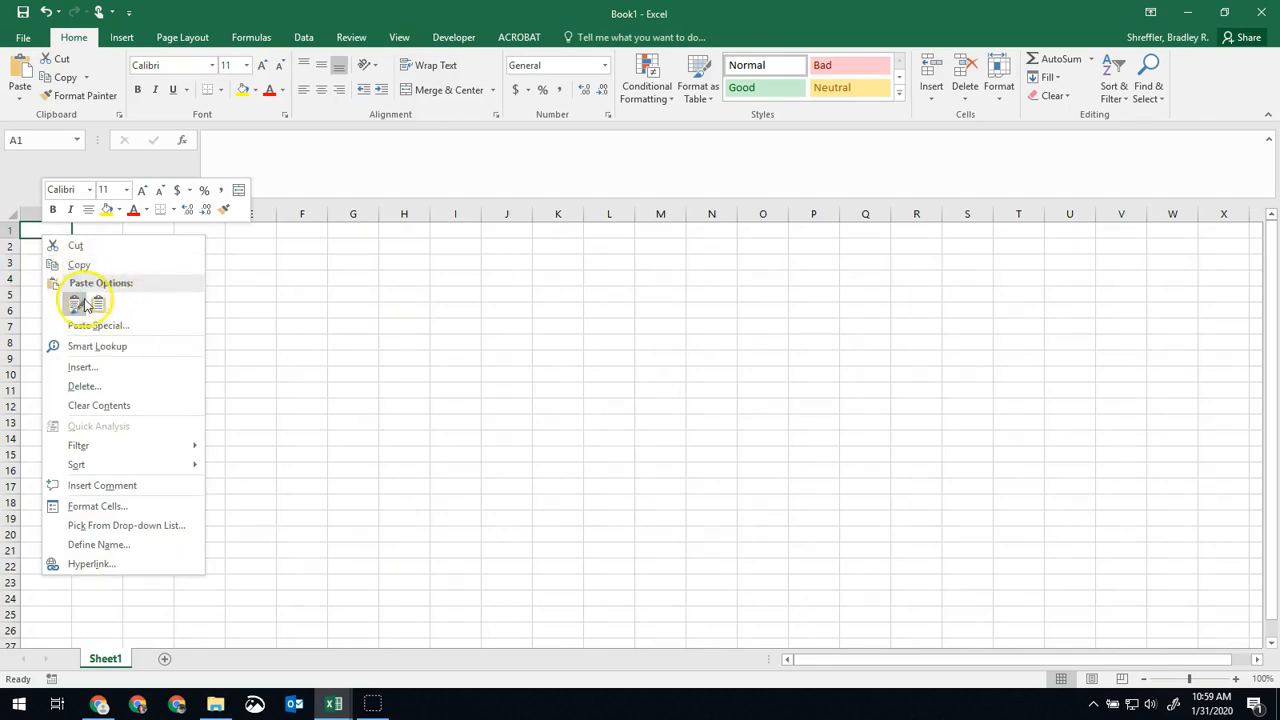
{"action": "left_click", "coordinate": [98, 305]}
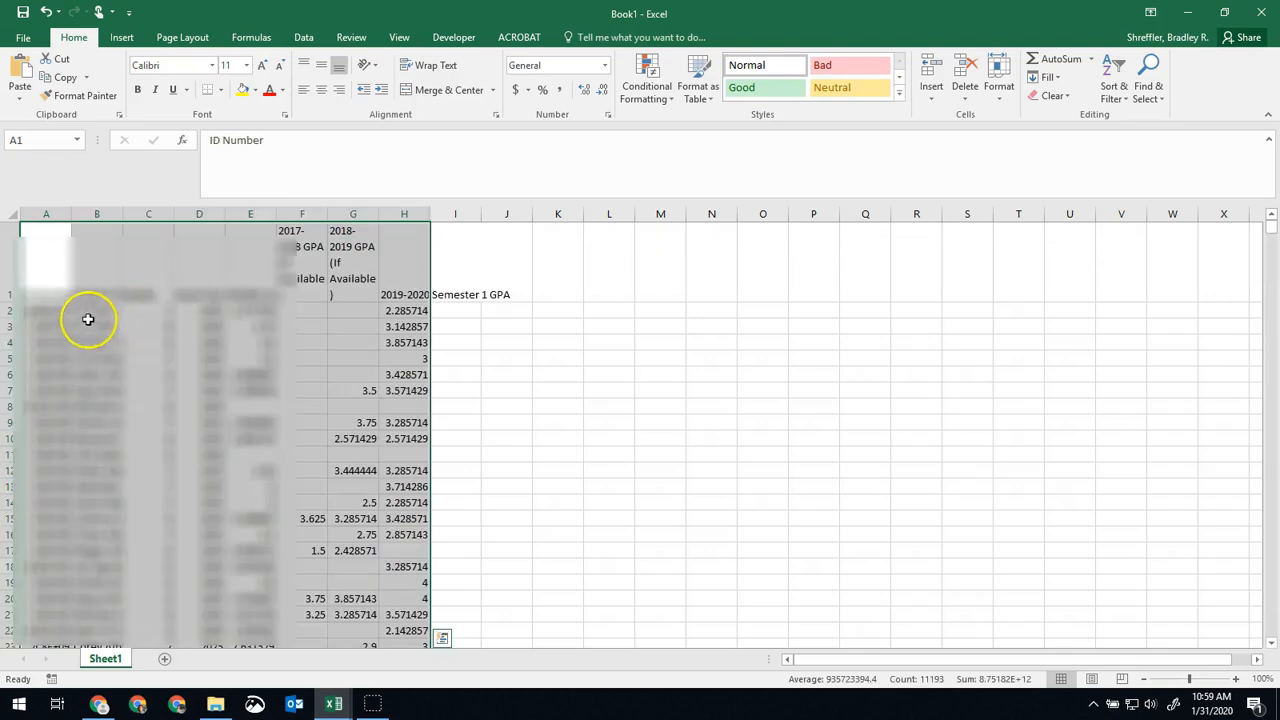
Widen column A of the new workbook to show the full ID numbers, and check the pasted values in row 2.
{"action": "left_click_drag", "start_coordinate": [66, 211], "coordinate": [142, 212]}
{"action": "left_click", "coordinate": [92, 307]}
{"action": "key", "text": "Right"}
{"action": "key", "text": "Right"}
{"action": "key", "text": "Right"}
{"action": "key", "text": "Right"}
{"action": "key", "text": "Right"}
{"action": "key", "text": "Right"}
{"action": "key", "text": "Right"}
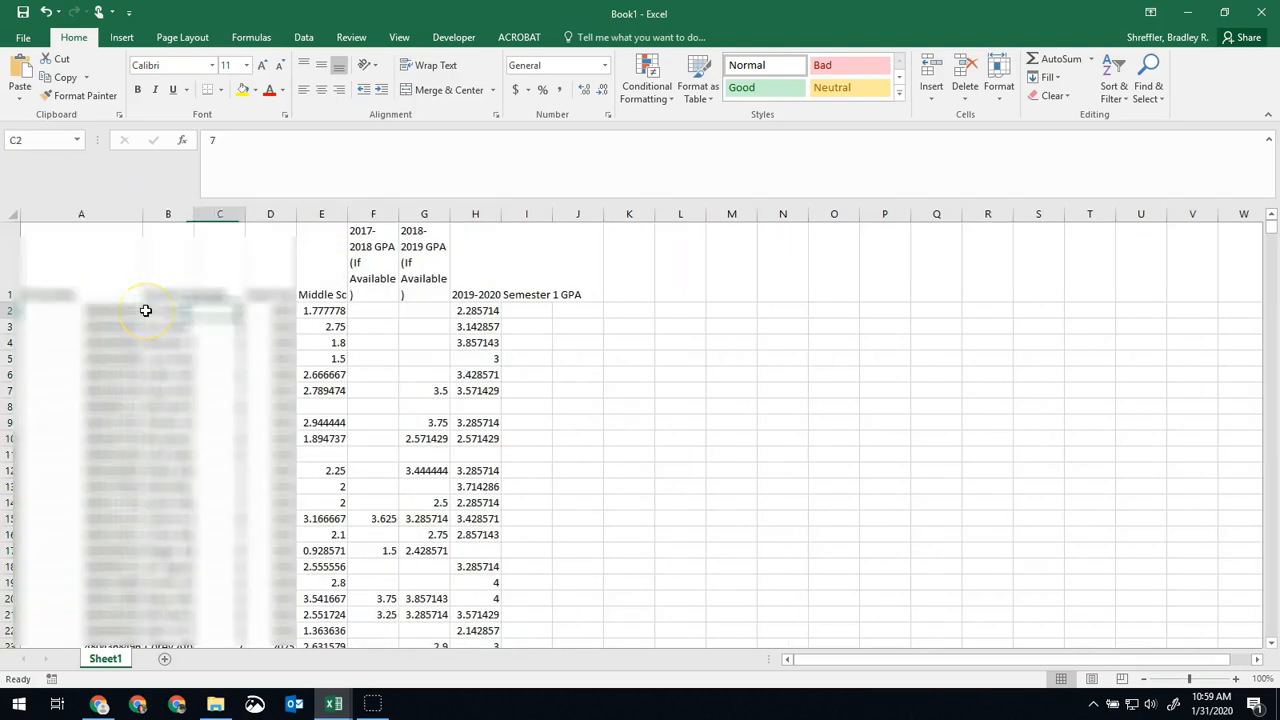
{"action": "key", "text": "Left"}
{"action": "key", "text": "Left"}
{"action": "key", "text": "Up"}
{"action": "key", "text": "Down"}
{"action": "key", "text": "Left"}
Select columns A through I and add filters to the header row.
{"action": "left_click_drag", "start_coordinate": [69, 211], "coordinate": [491, 246]}
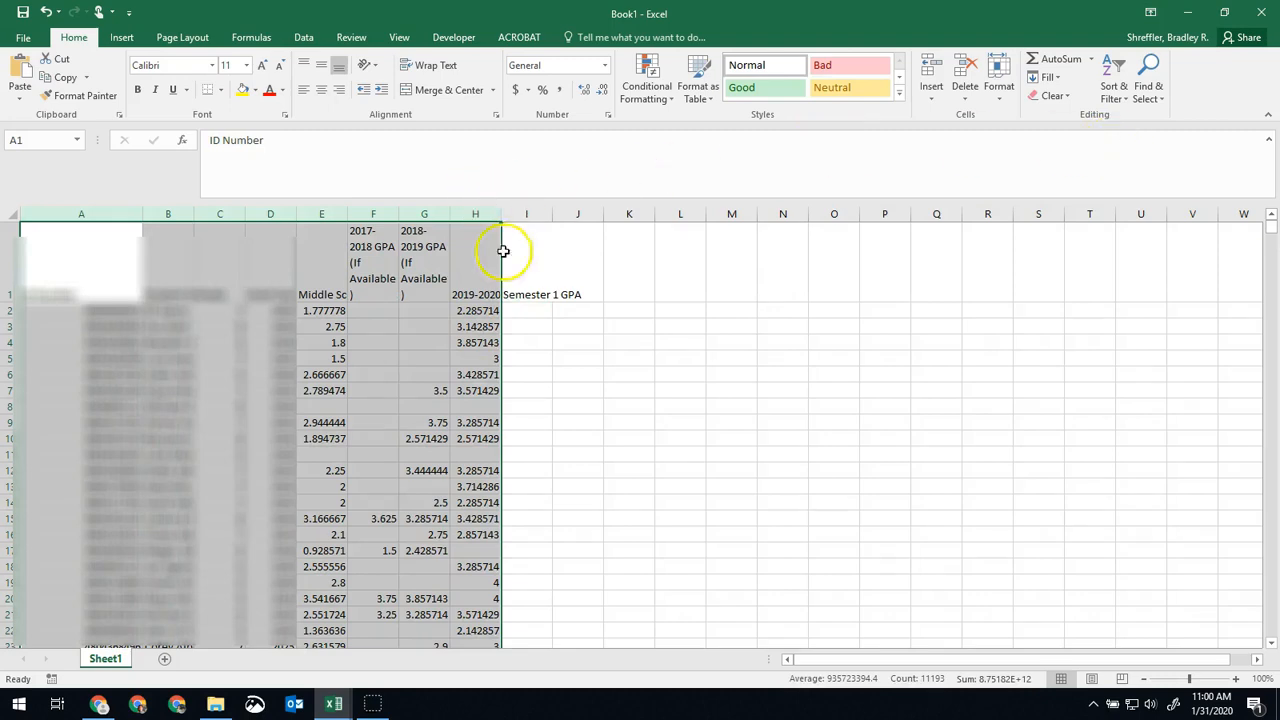
{"action": "left_click_drag", "start_coordinate": [46, 211], "coordinate": [531, 221]}
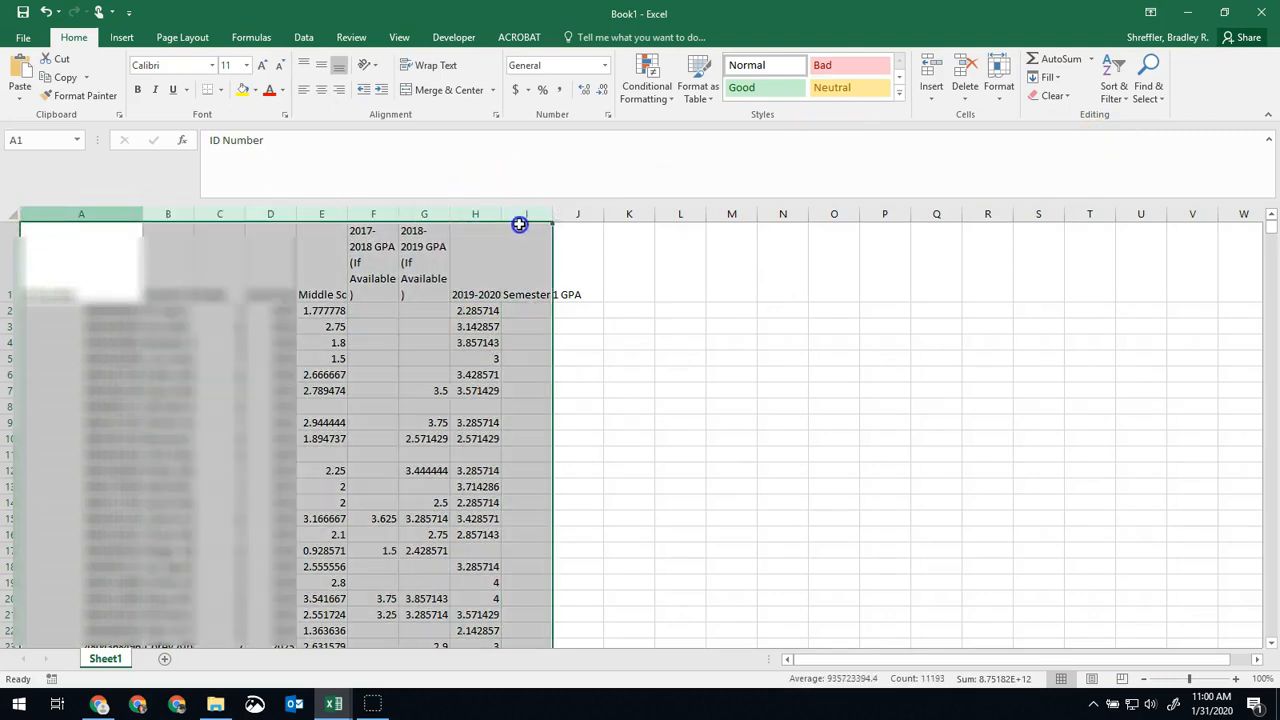
{"action": "left_click", "coordinate": [1114, 88]}
{"action": "left_click", "coordinate": [1133, 176]}
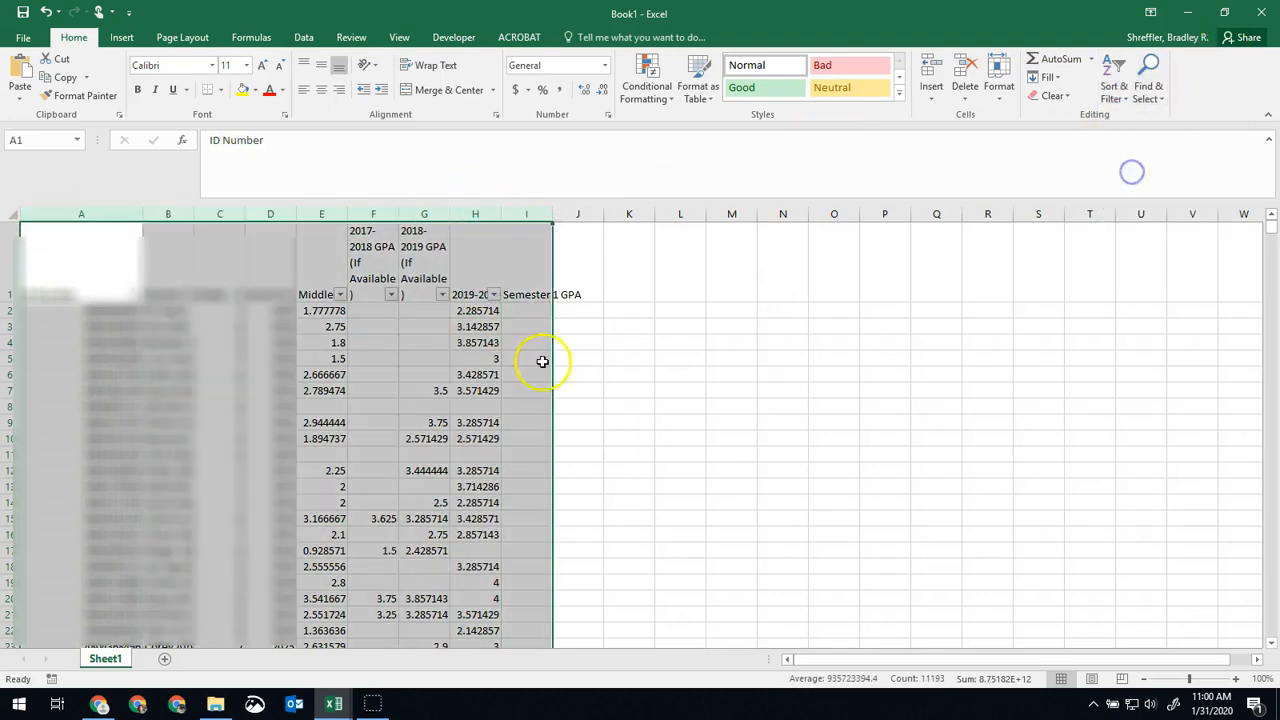
{"action": "left_click", "coordinate": [330, 342]}
{"action": "left_click", "coordinate": [240, 342]}
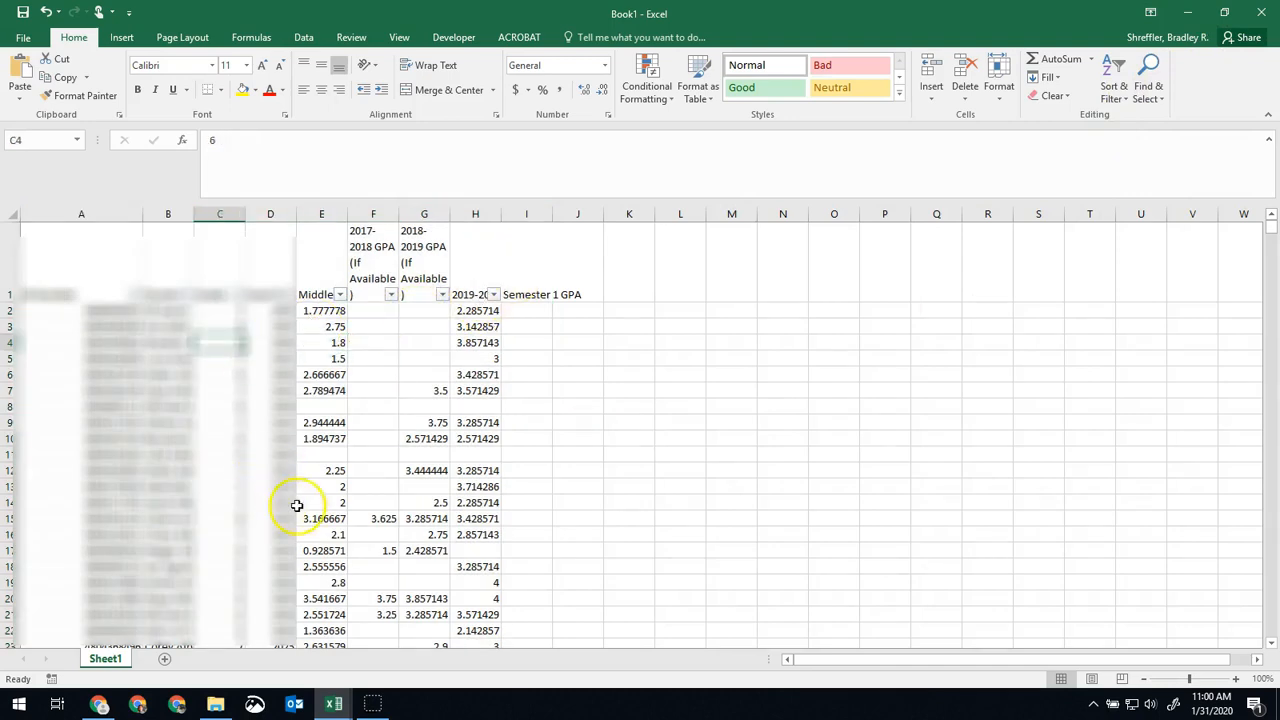
Widen column B to fit the full student names, and look through the finished GPA list.
{"action": "scroll", "coordinate": [294, 449], "scroll_direction": "down", "scroll_amount": 1}
{"action": "scroll", "coordinate": [300, 445], "scroll_direction": "up", "scroll_amount": 1}
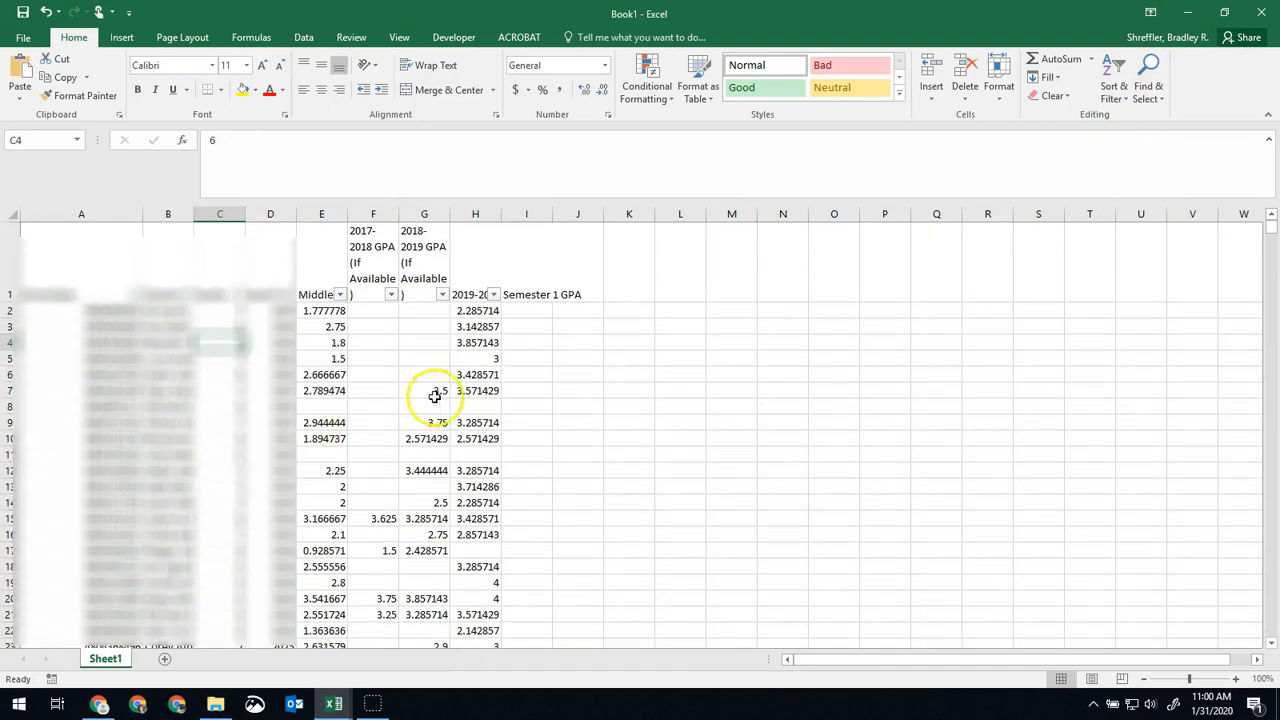
{"action": "left_click_drag", "start_coordinate": [191, 216], "coordinate": [311, 225]}
{"action": "left_click", "coordinate": [245, 213]}
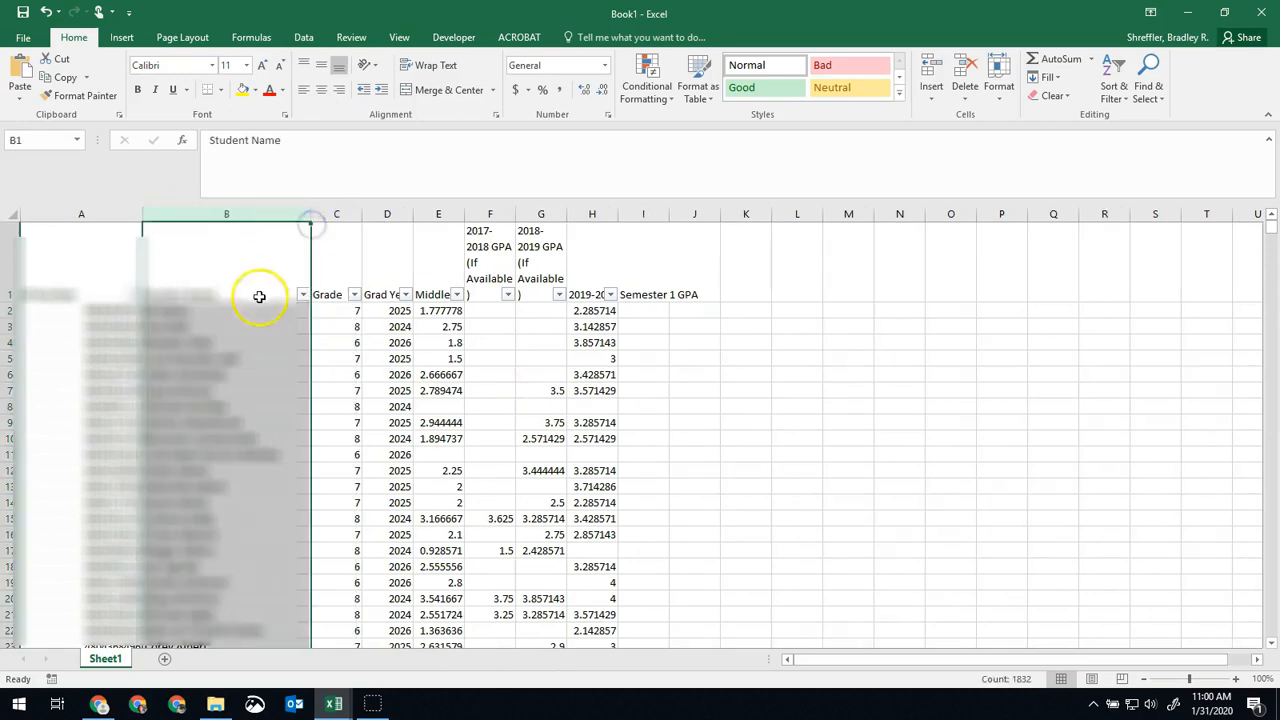
{"action": "left_click", "coordinate": [256, 357]}
{"action": "scroll", "coordinate": [194, 506], "scroll_direction": "down", "scroll_amount": 3}
{"action": "scroll", "coordinate": [196, 504], "scroll_direction": "up", "scroll_amount": 3}
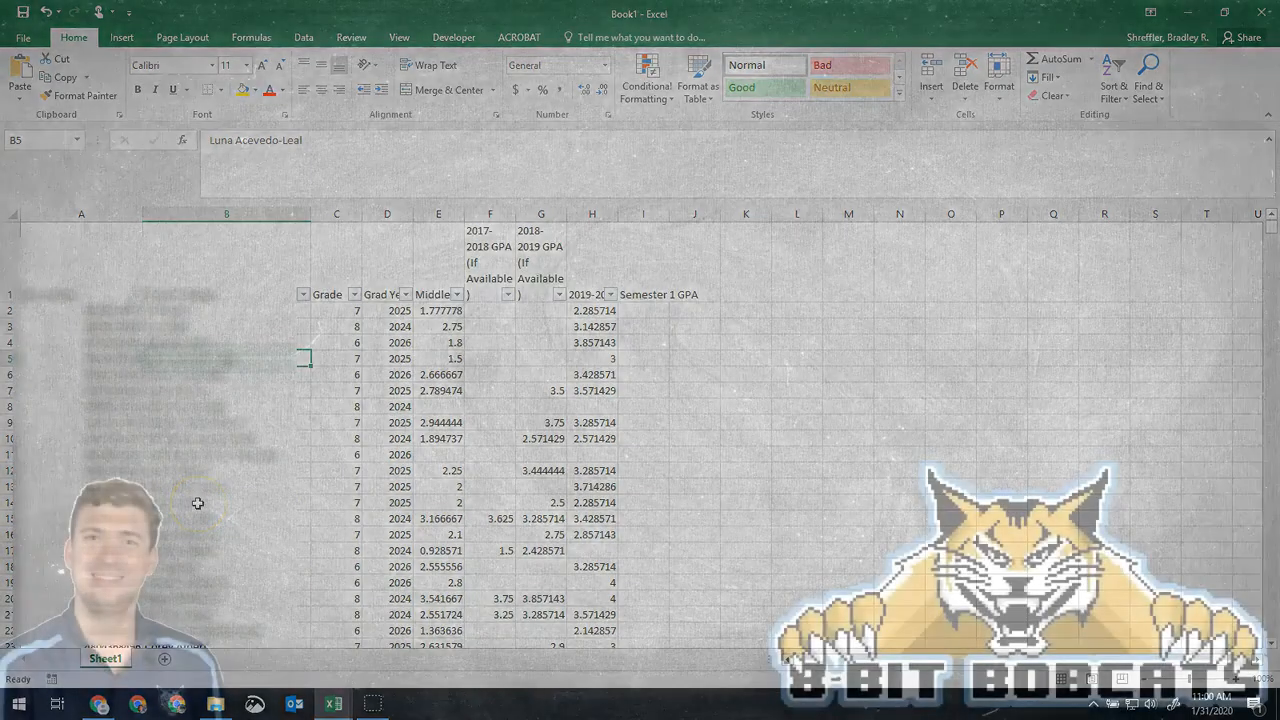